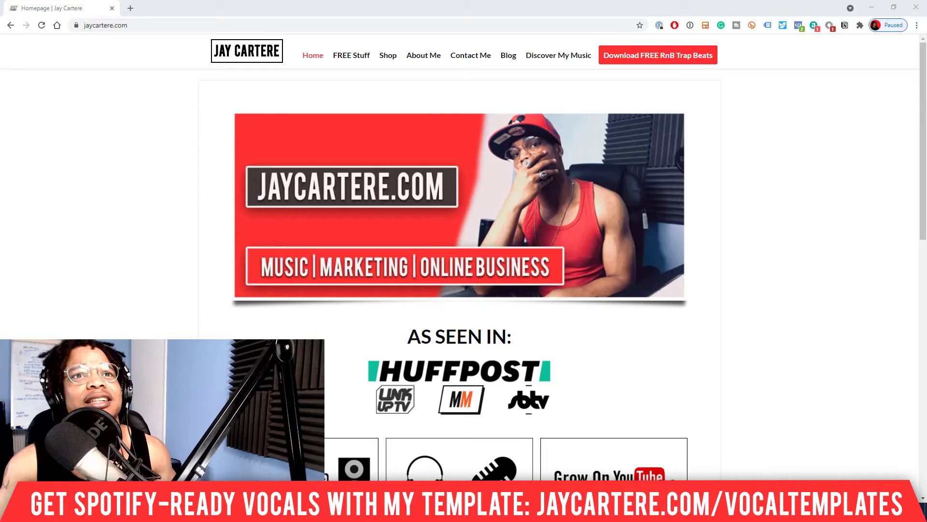
Step: Switch to Studio One and clear the file tempo of the BLUE DRIVER event on the BEAT TRACK
click(872, 7)
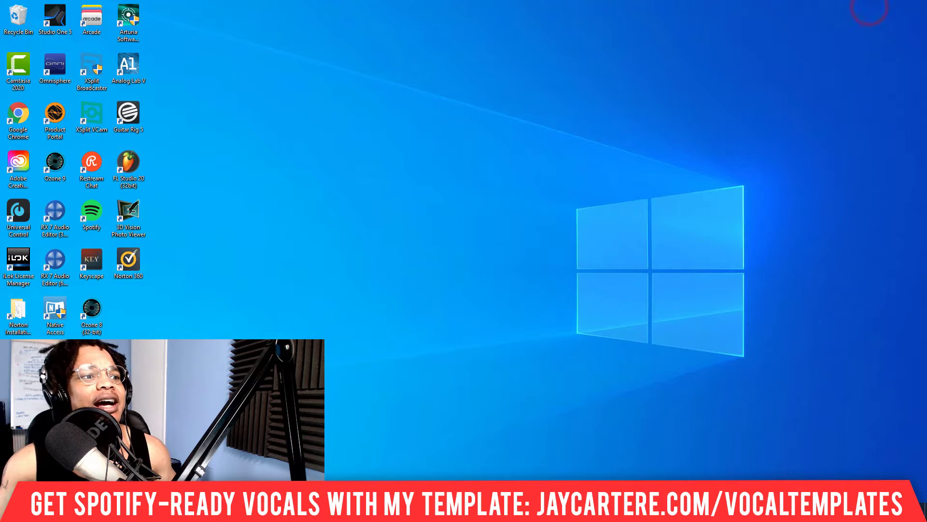
click(376, 512)
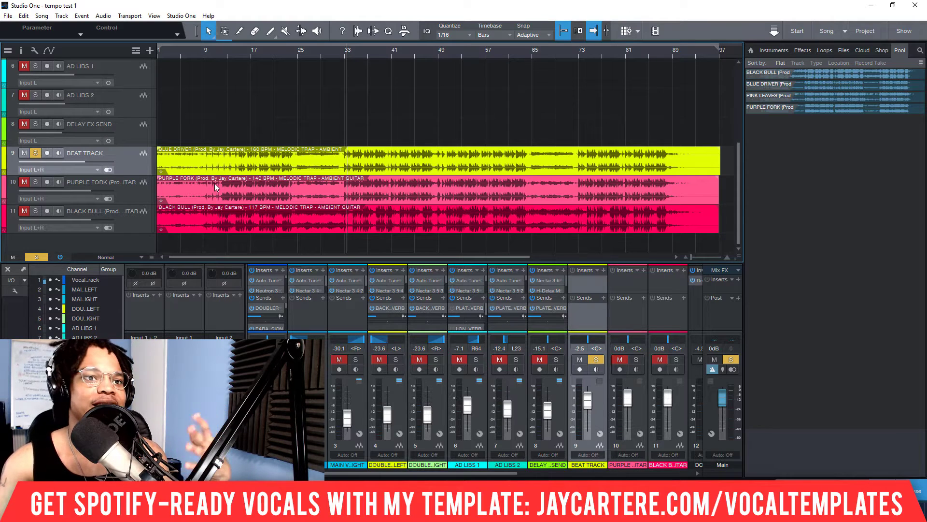
right_click(252, 158)
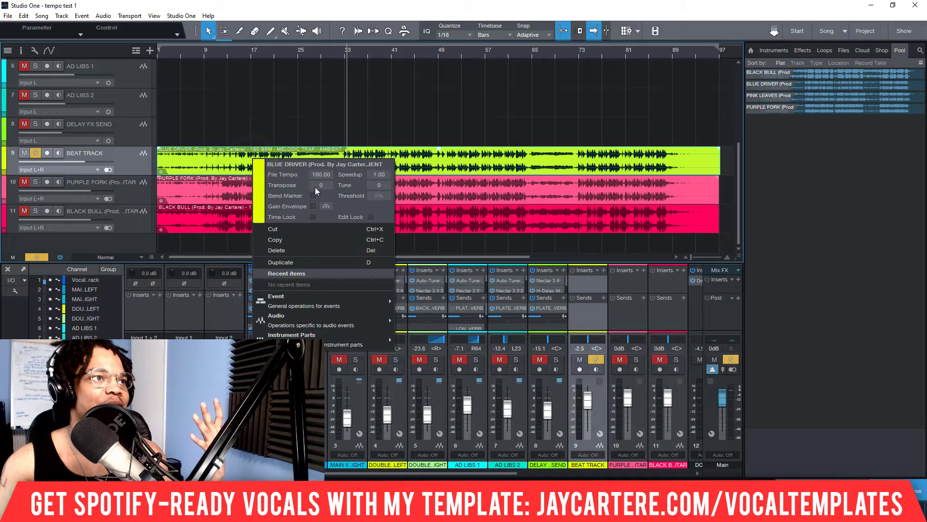
click(321, 174)
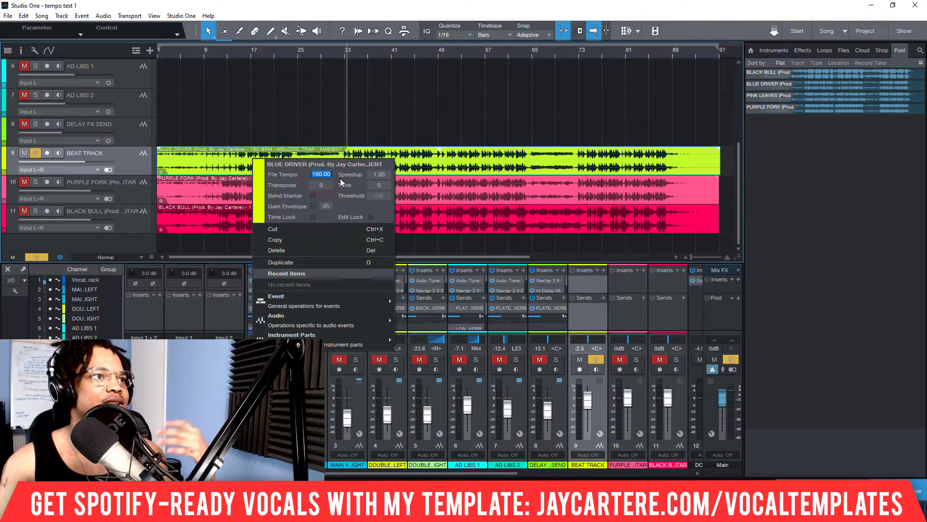
key(BackSpace)
key(Return)
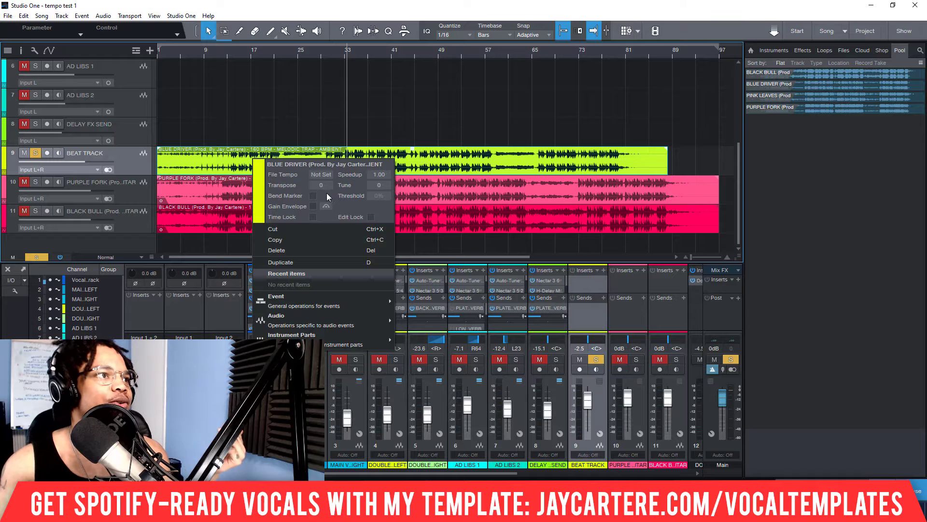
click(229, 196)
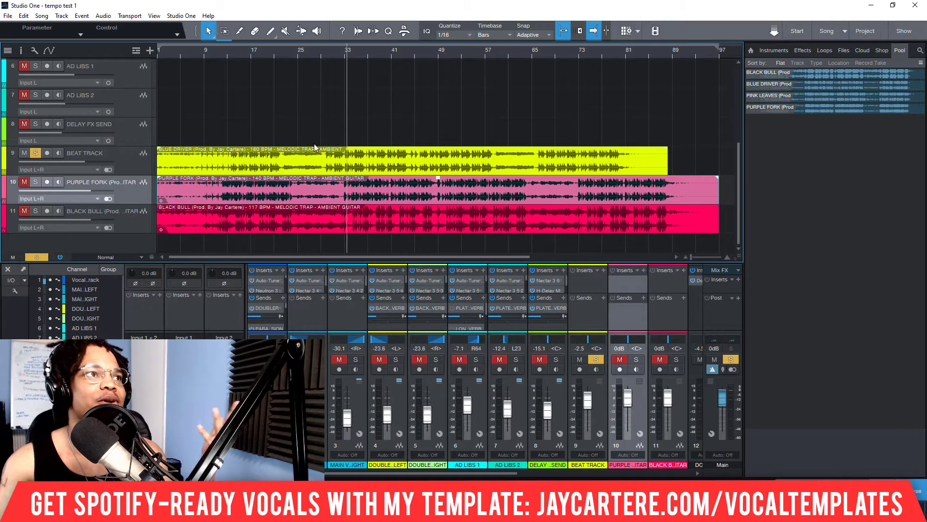
Step: Audition the intro of the BLUE DRIVER beat from just before bar 3
scroll(180, 57, up, 4)
scroll(179, 57, down, 5)
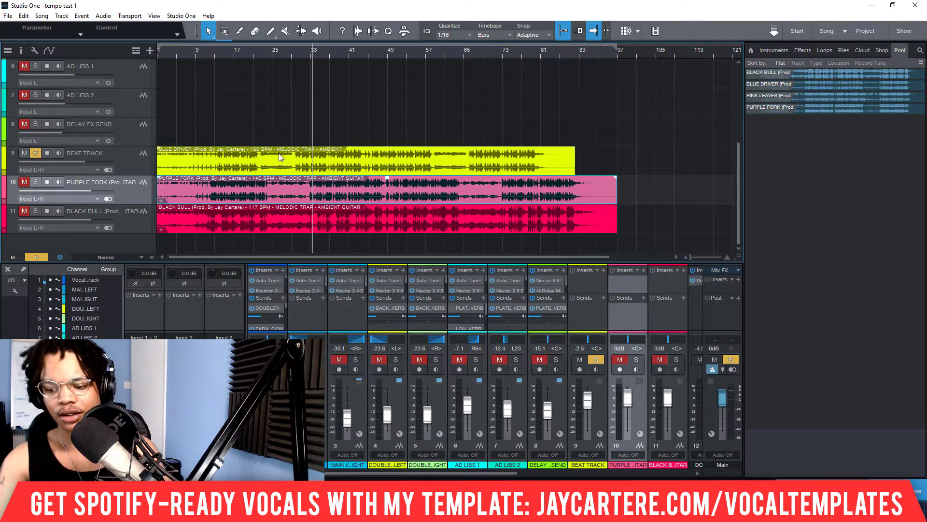
key(comma)
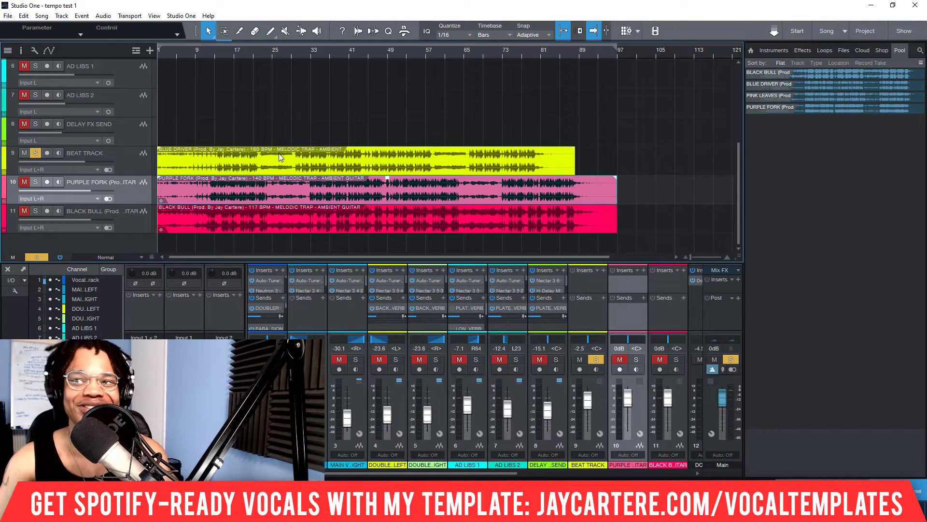
scroll(166, 51, up, 10)
scroll(171, 51, up, 1)
click(171, 51)
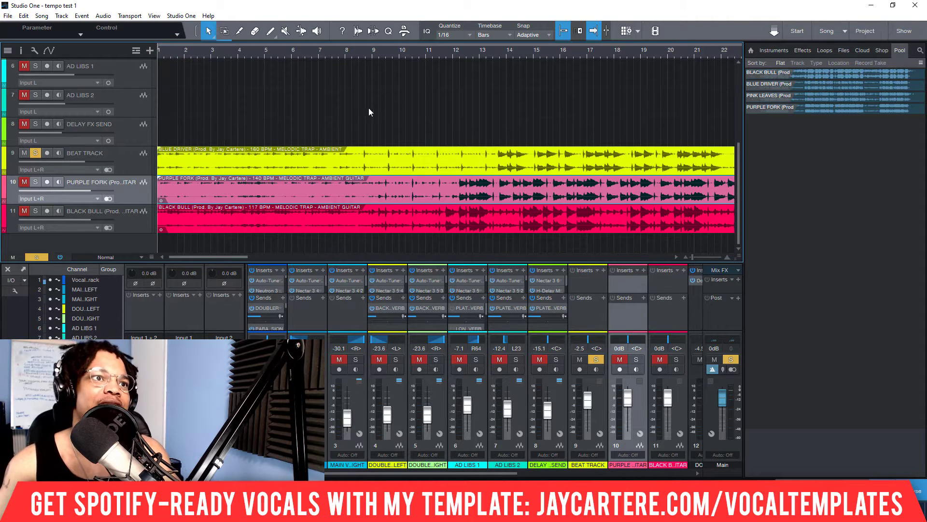
click(345, 54)
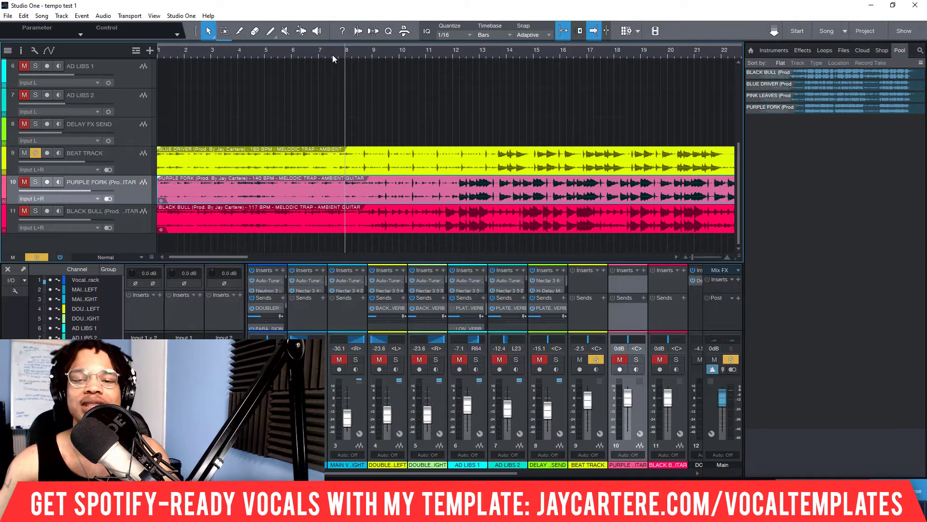
click(333, 54)
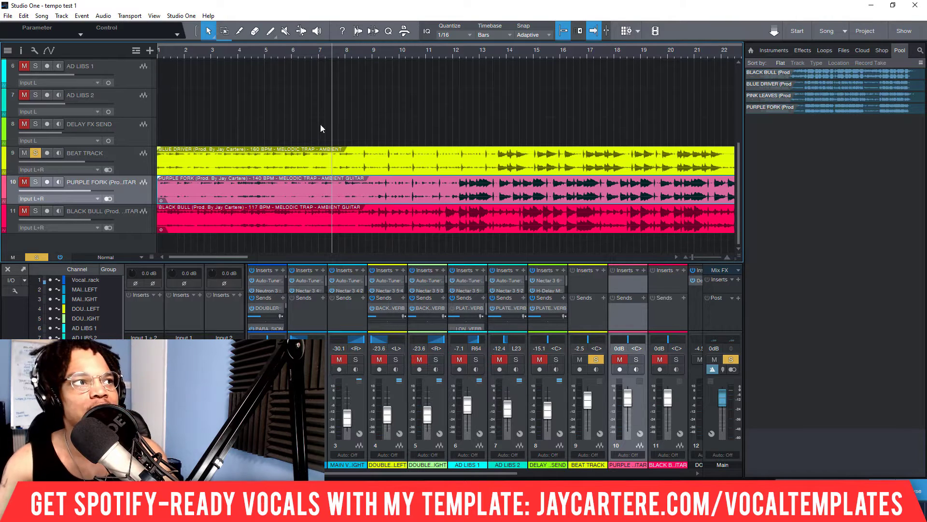
click(262, 54)
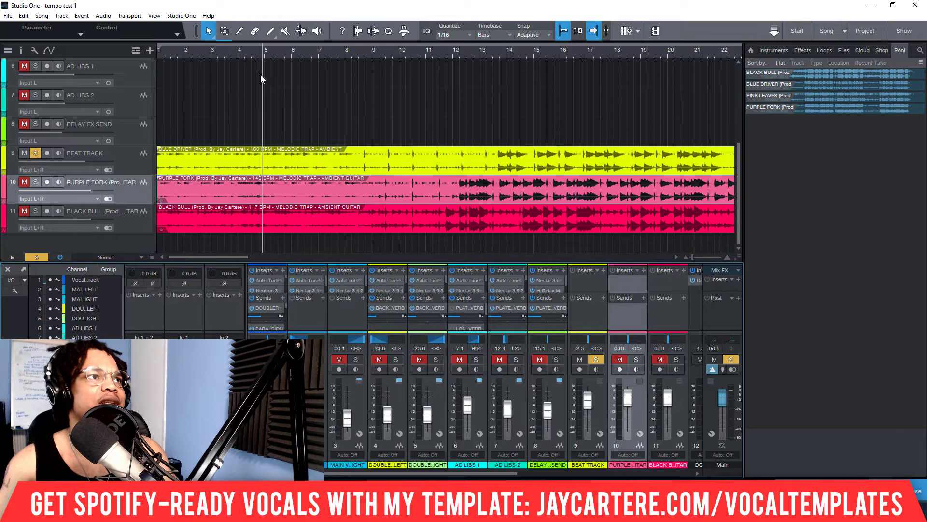
click(205, 52)
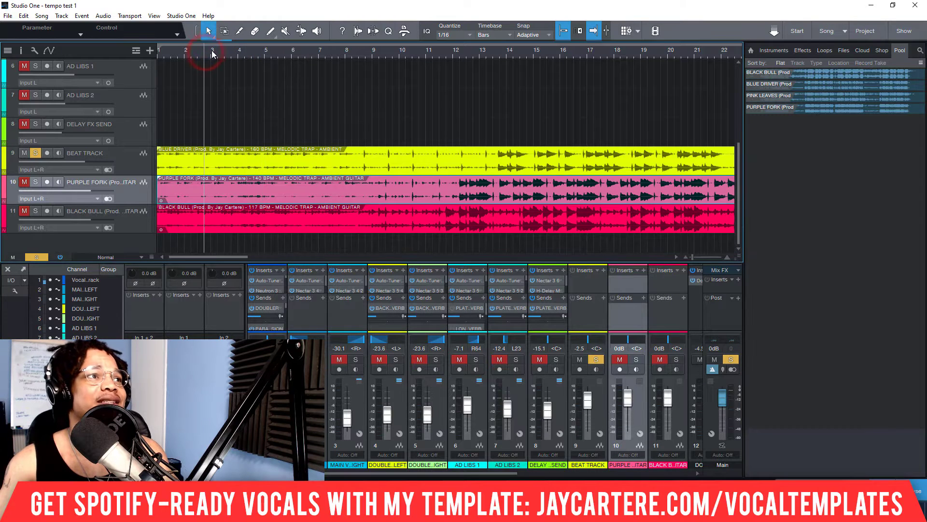
key(space)
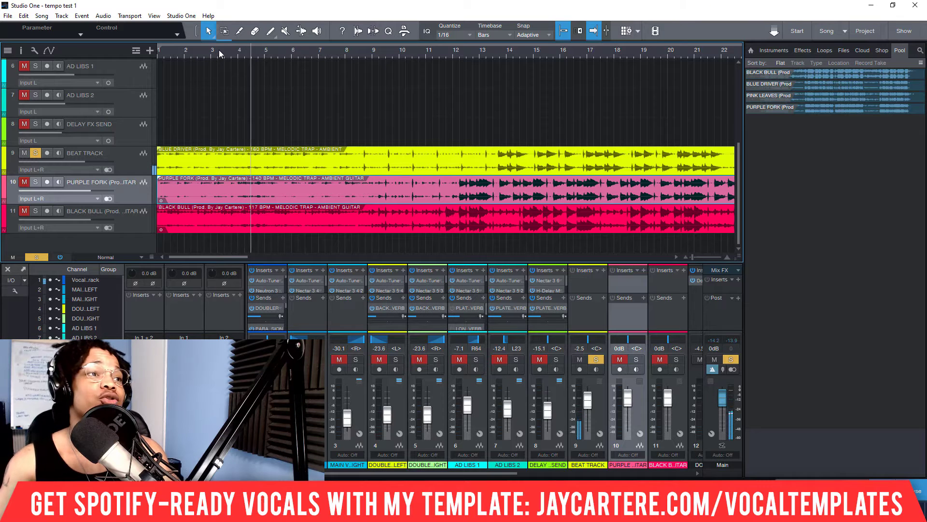
key(space)
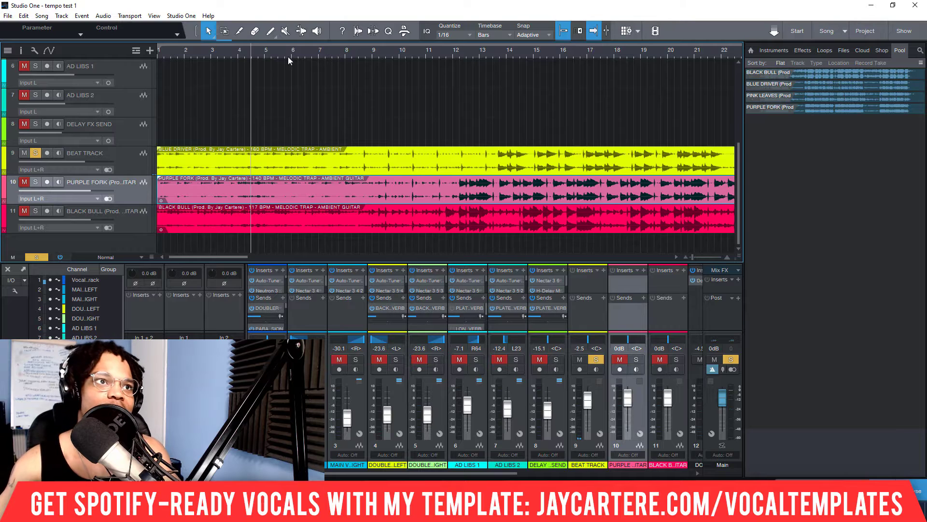
Step: Find a strong beat by ear near bar 15 and trim the BLUE DRIVER event to start there, placed at bar 1
click(504, 53)
click(483, 53)
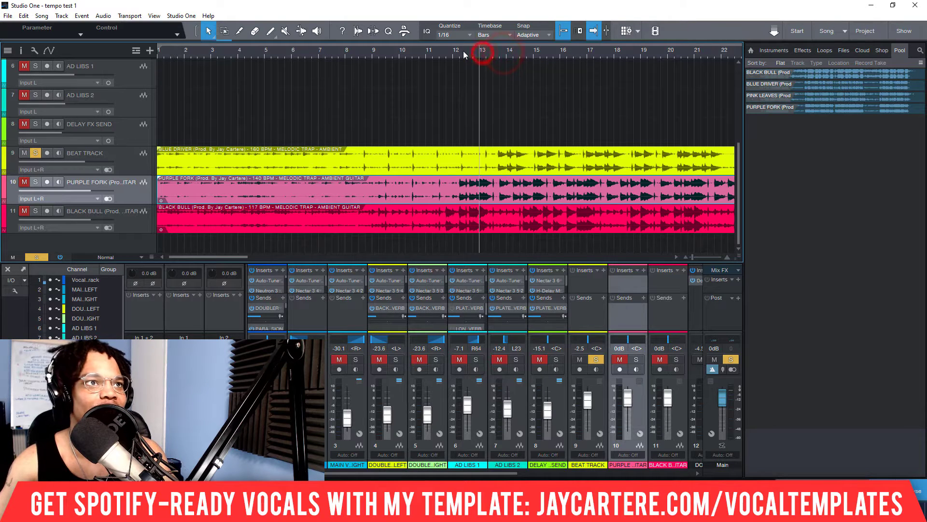
key(space)
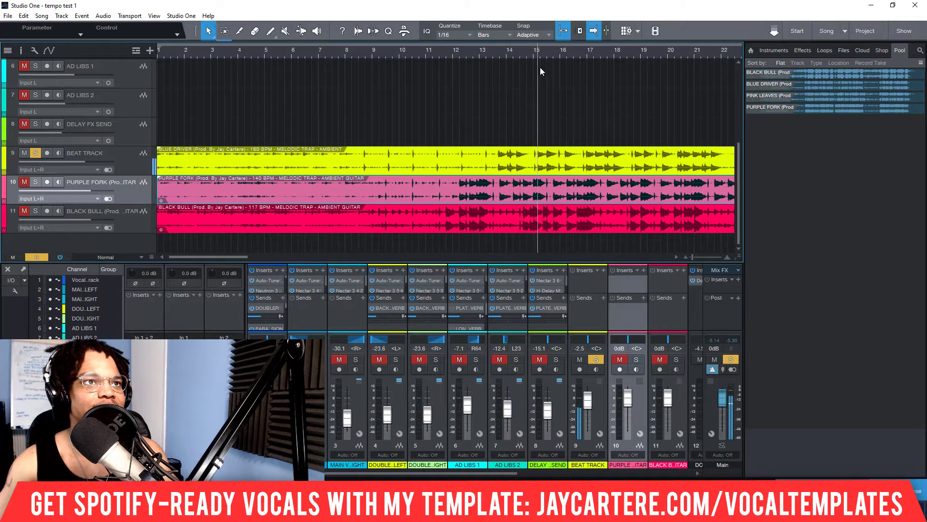
click(539, 54)
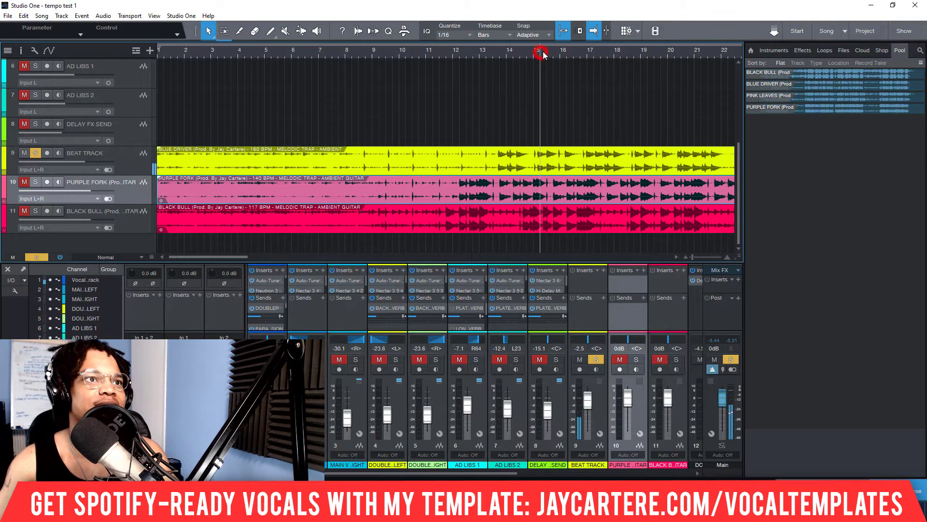
click(529, 54)
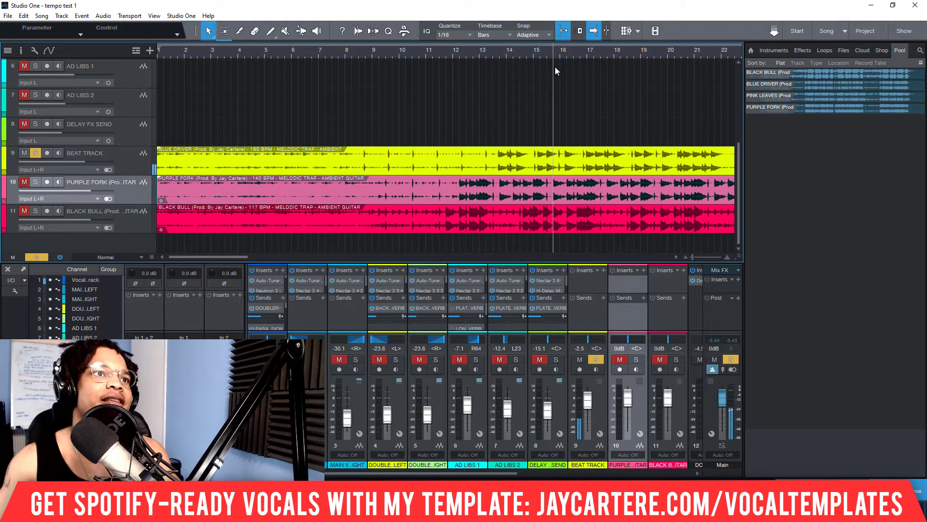
click(548, 52)
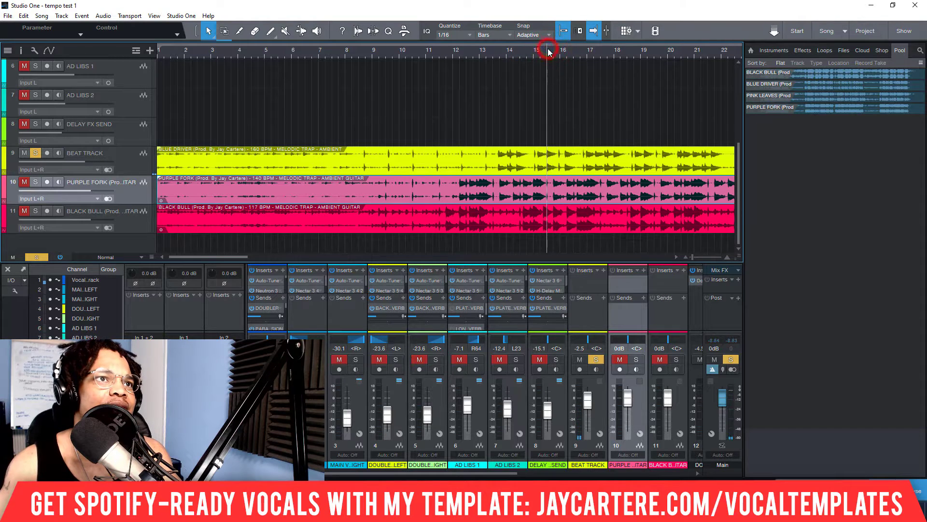
mouse_move(160, 165)
mouse_down()
mouse_move(572, 163)
mouse_move(320, 152)
mouse_move(164, 159)
mouse_up()
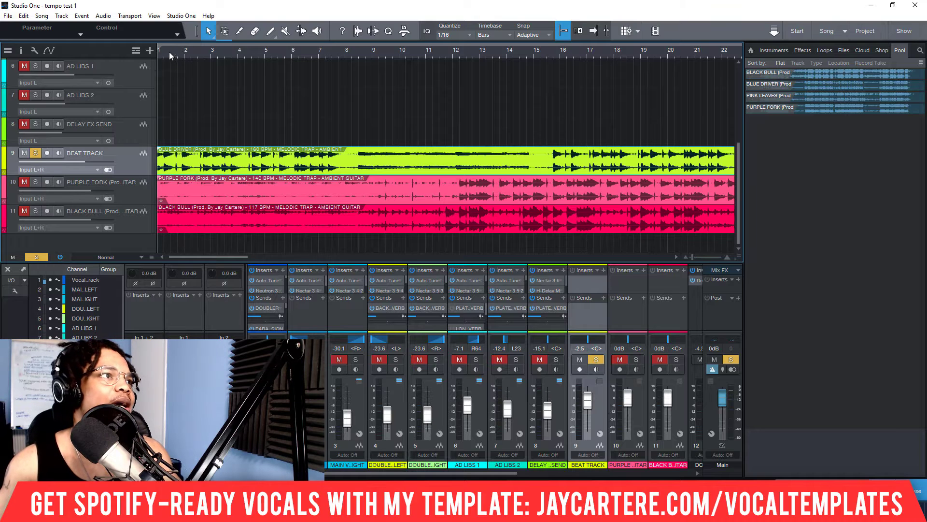
Step: Trim the start of the BLUE DRIVER event to its transient near 1.2 and move the event back to bar 1
scroll(169, 52, up, 6)
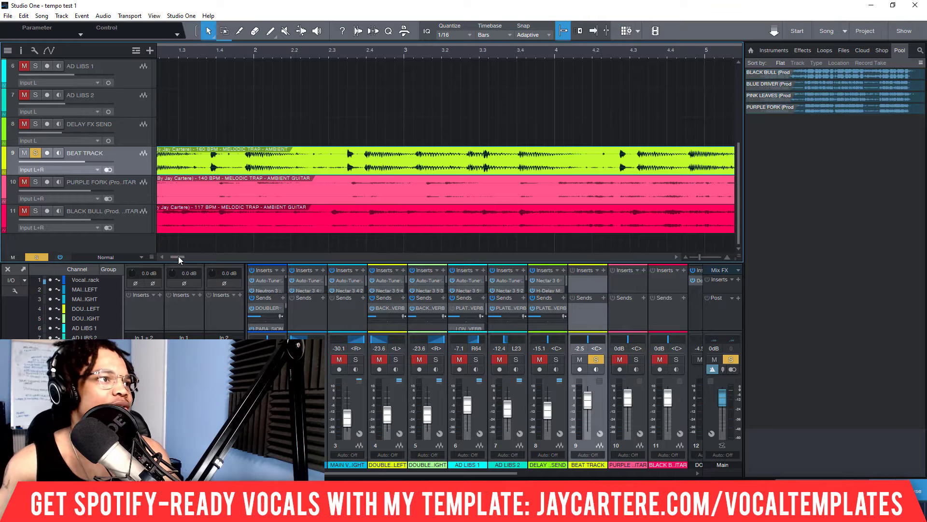
drag(178, 255, 144, 258)
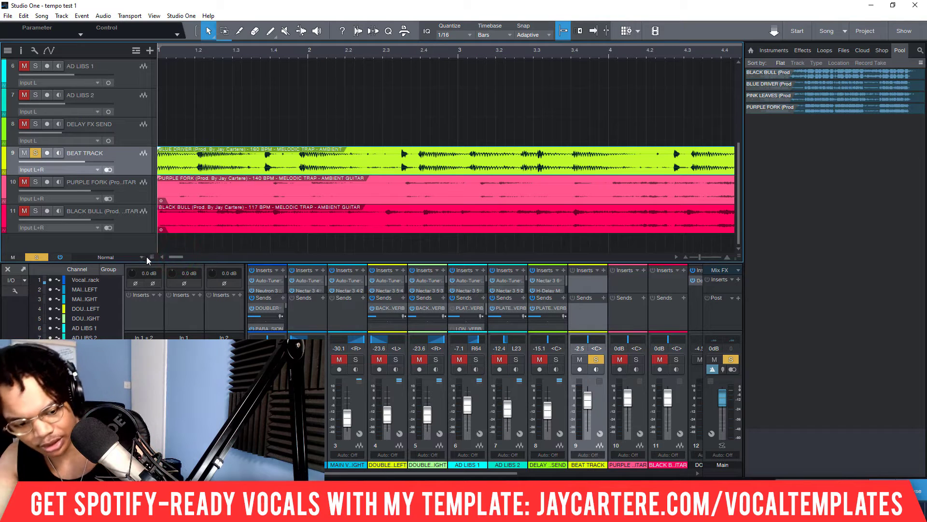
key(Tab)
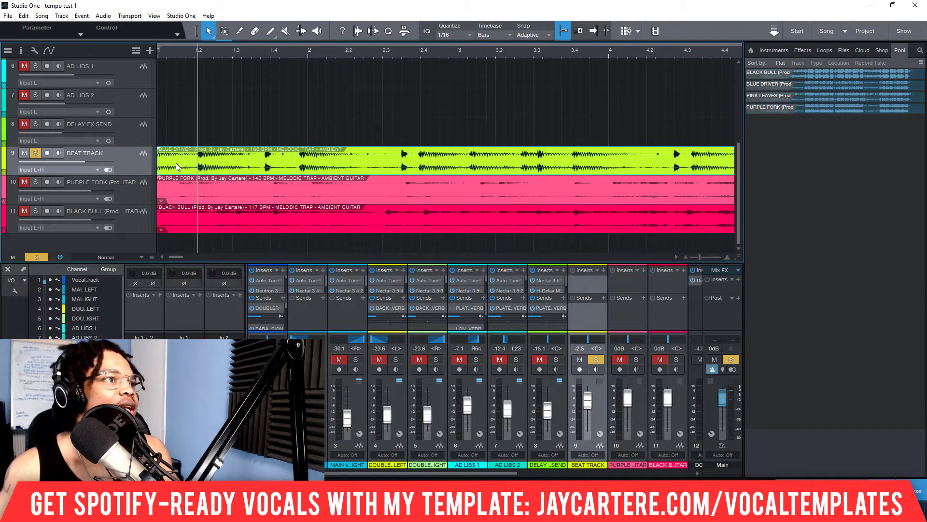
drag(164, 164, 193, 166)
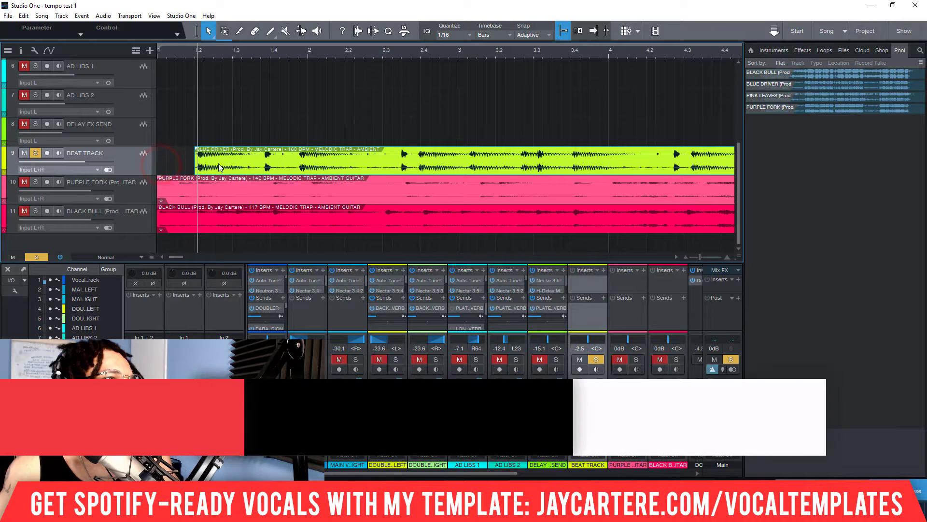
key(space)
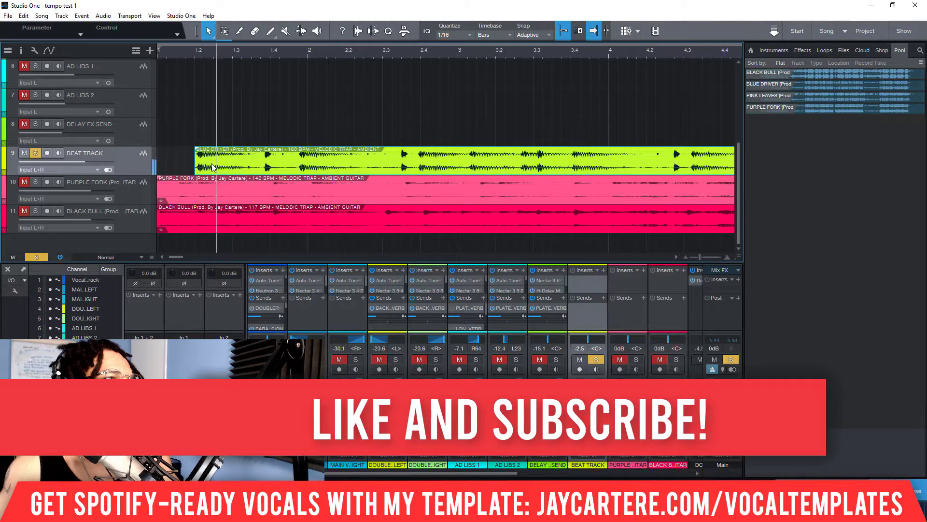
key(space)
drag(218, 165, 162, 163)
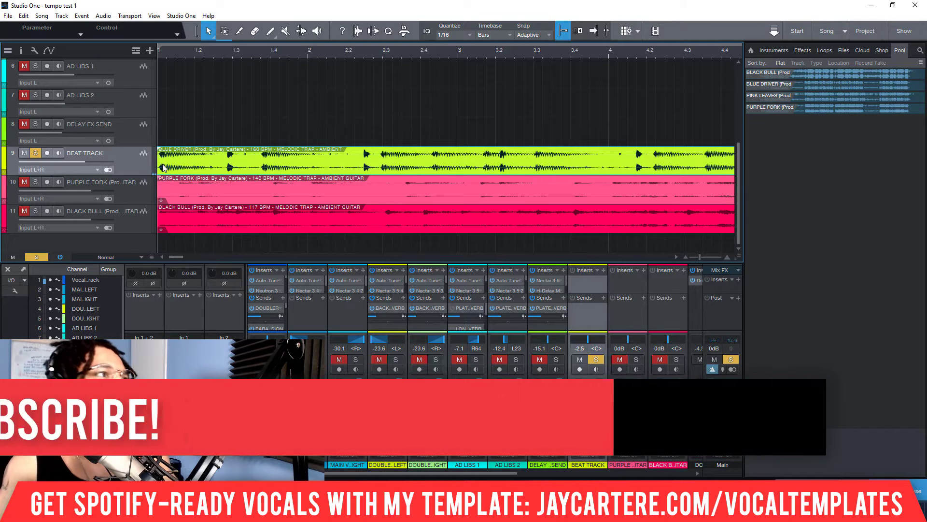
Step: Play the BLUE DRIVER event repeatedly from bar 1 to check that its first beat falls on the bar line
key(comma)
key(space)
key(space)
click(159, 48)
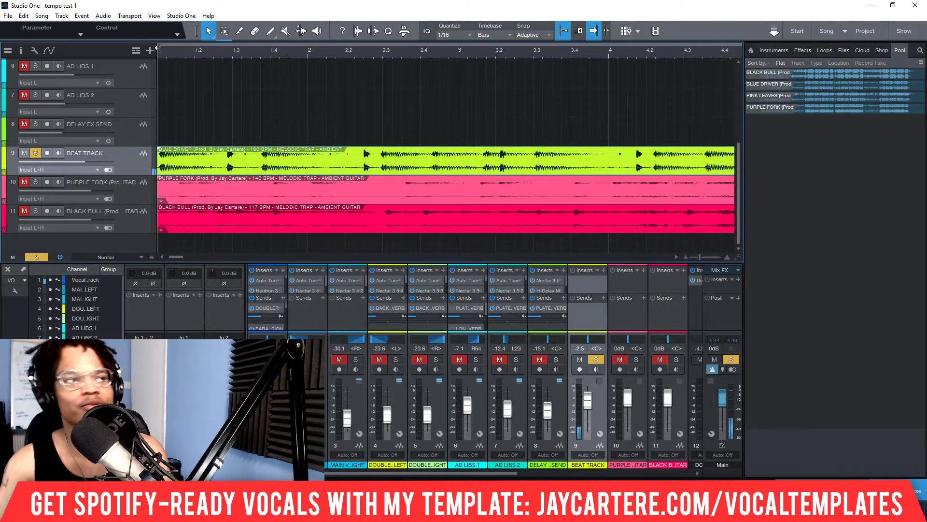
key(space)
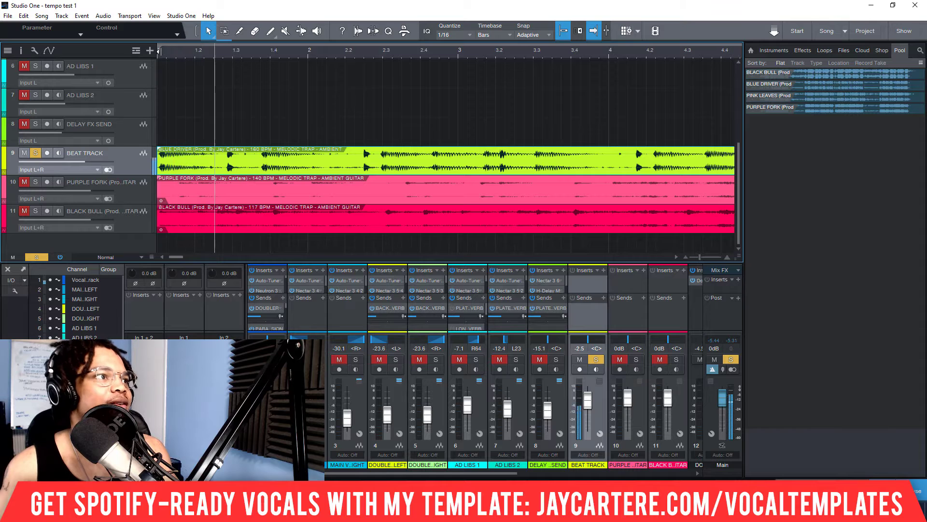
key(space)
click(160, 52)
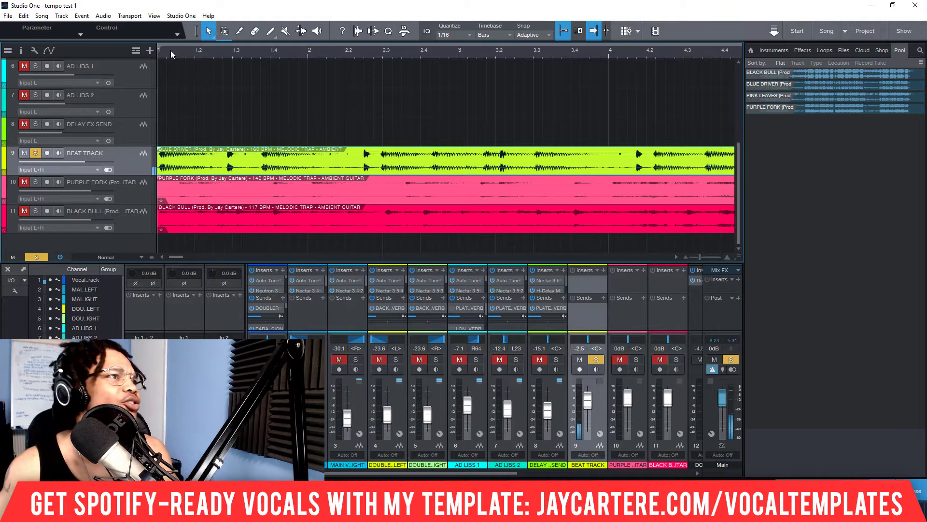
scroll(170, 53, up, 4)
scroll(236, 144, left, 2)
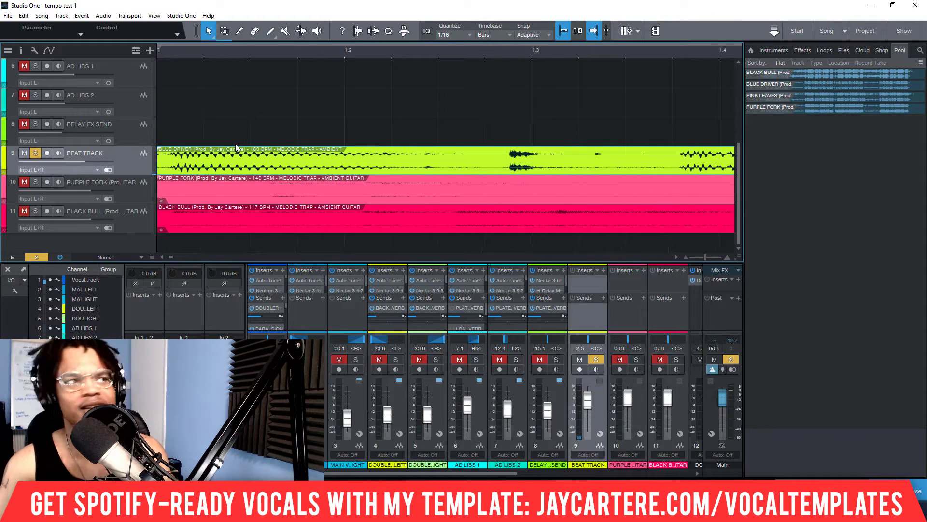
key(space)
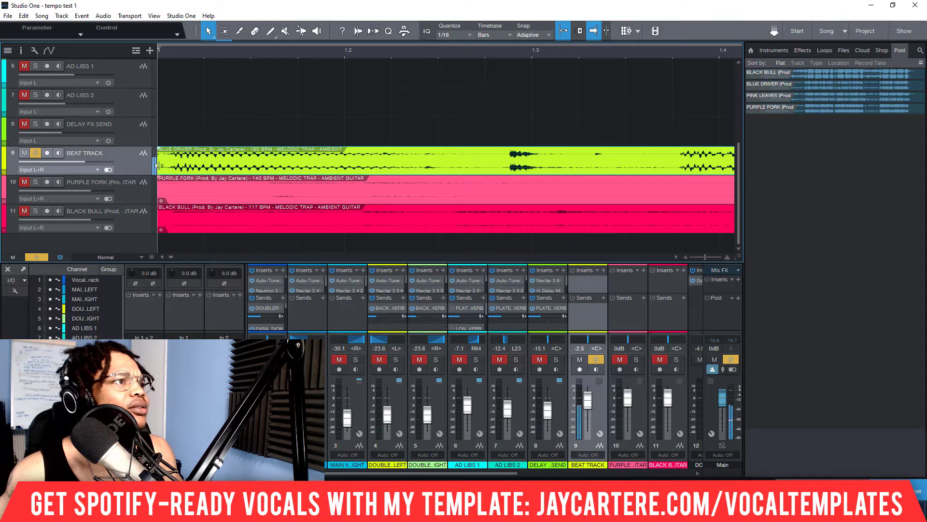
key(space)
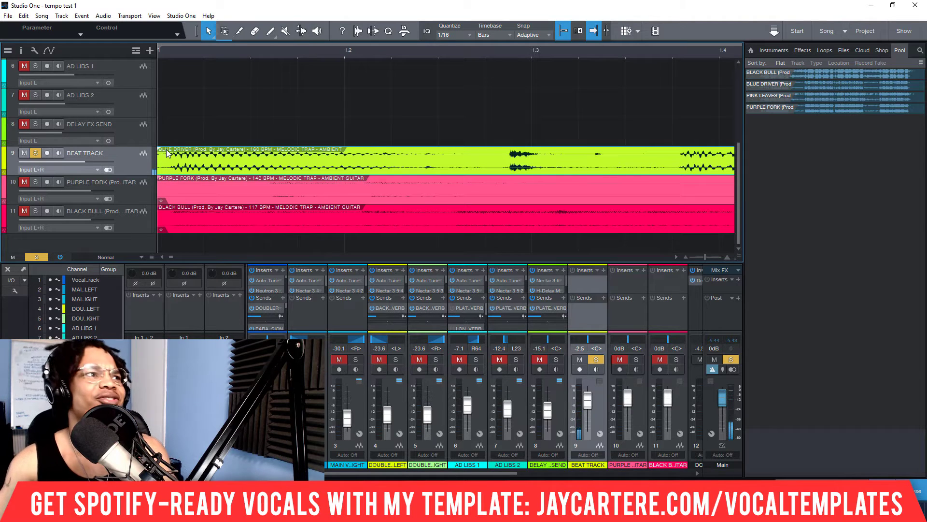
key(space)
key(comma)
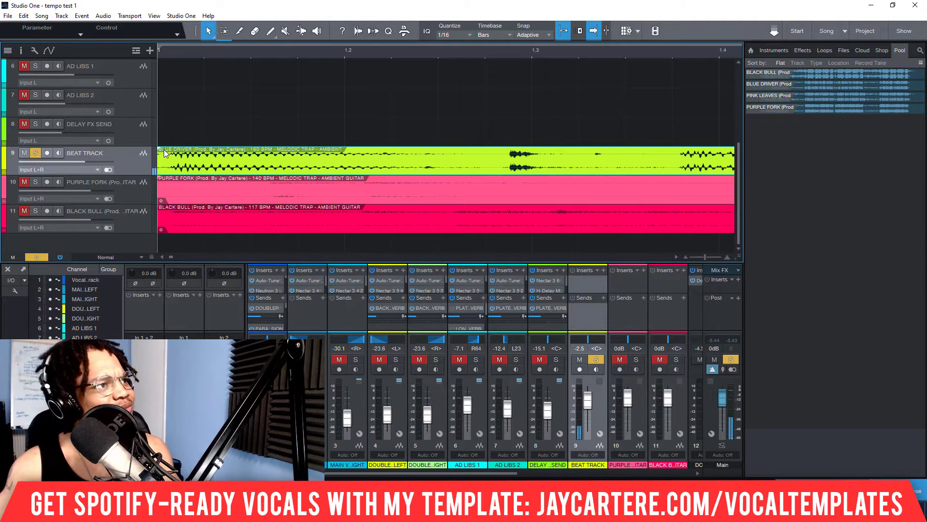
key(space)
key(space)
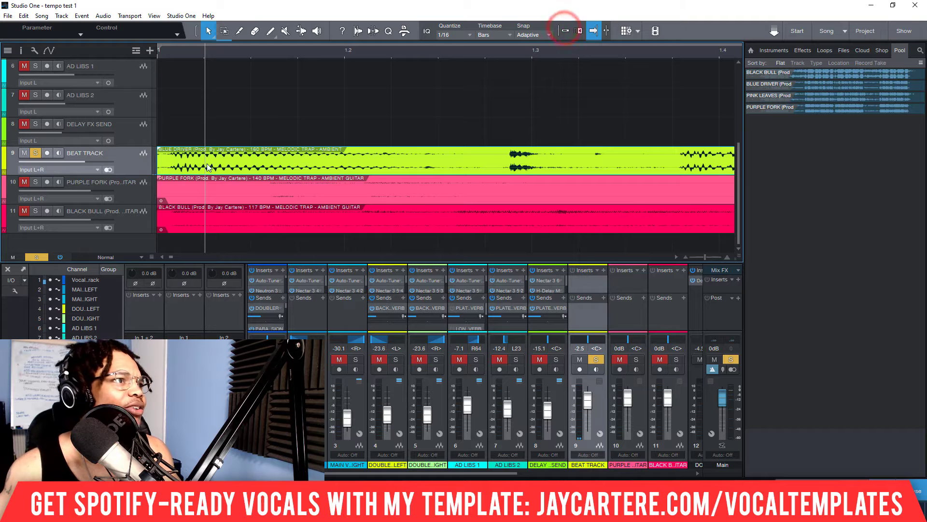
Step: Trim the start of the BLUE DRIVER event slightly, move it back to bar 1 and play it to check the alignment
drag(157, 168, 170, 169)
drag(242, 162, 231, 162)
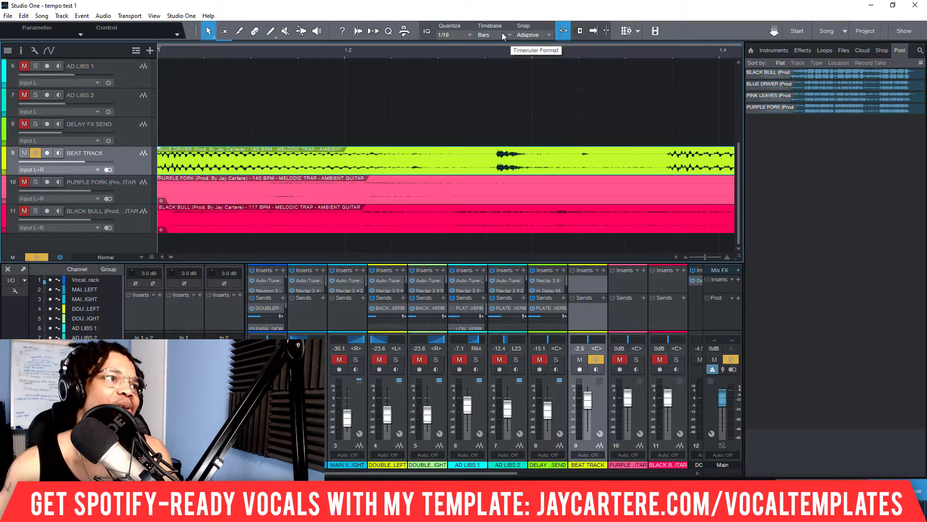
key(ctrl+s)
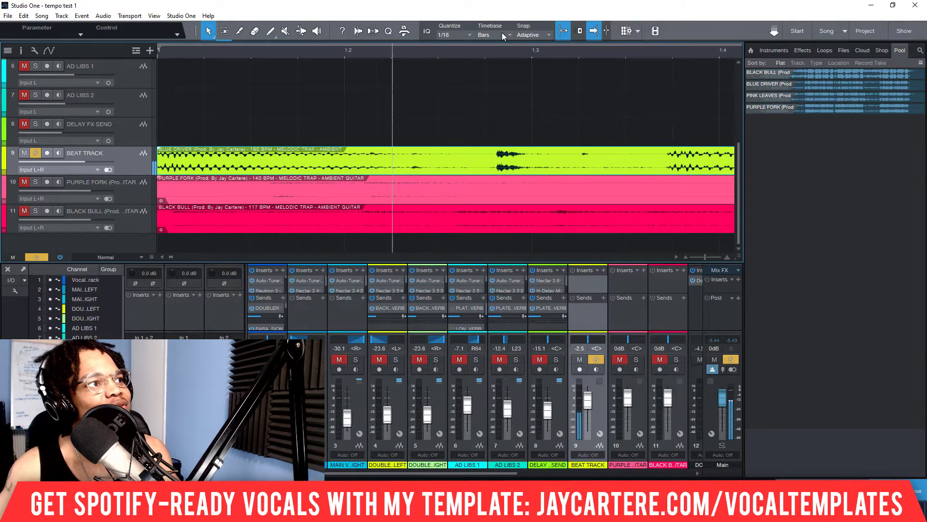
key(space)
Step: Shorten the BLUE DRIVER event from its end so that it stops at about bar 9
scroll(294, 51, down, 5)
scroll(294, 50, down, 2)
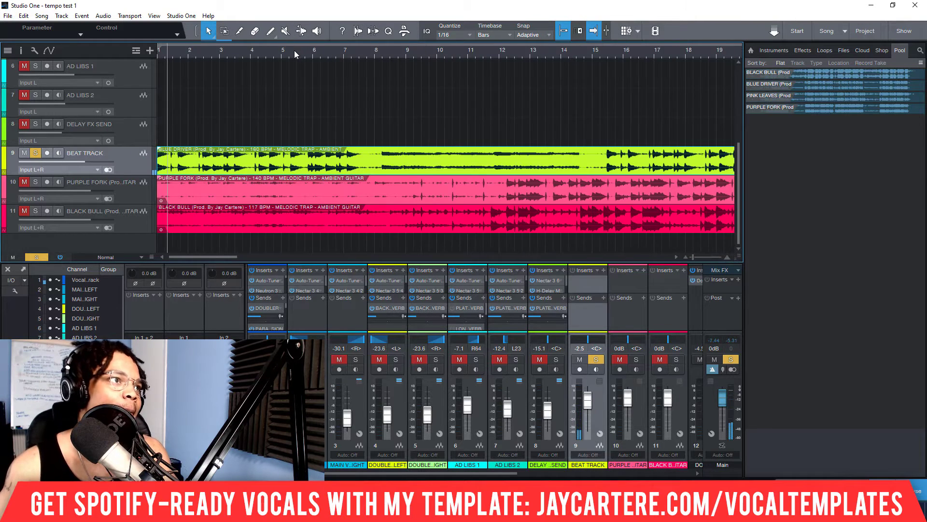
scroll(293, 50, down, 3)
scroll(278, 57, down, 2)
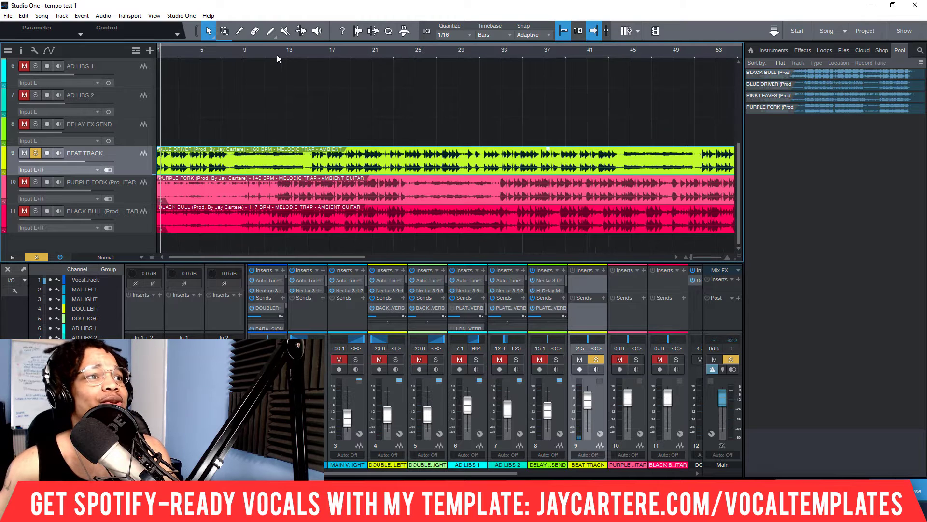
scroll(471, 51, down, 3)
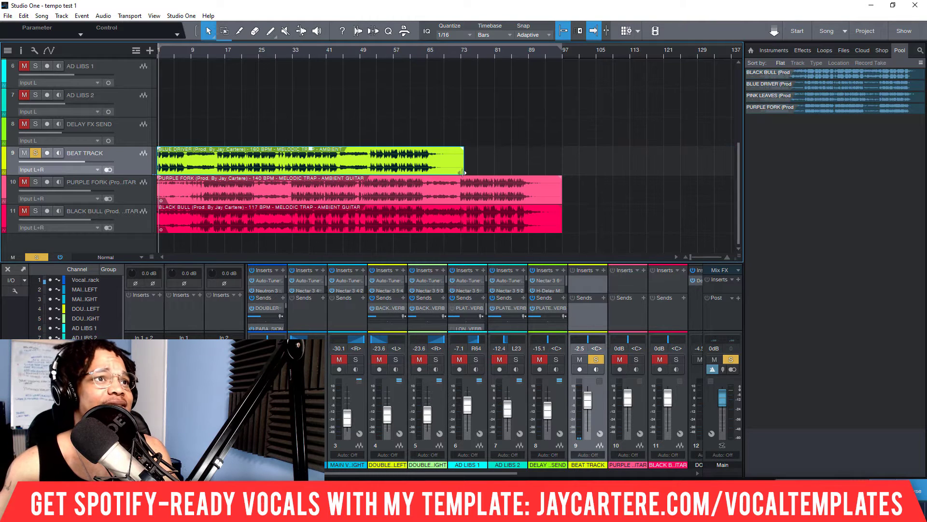
drag(465, 171, 190, 173)
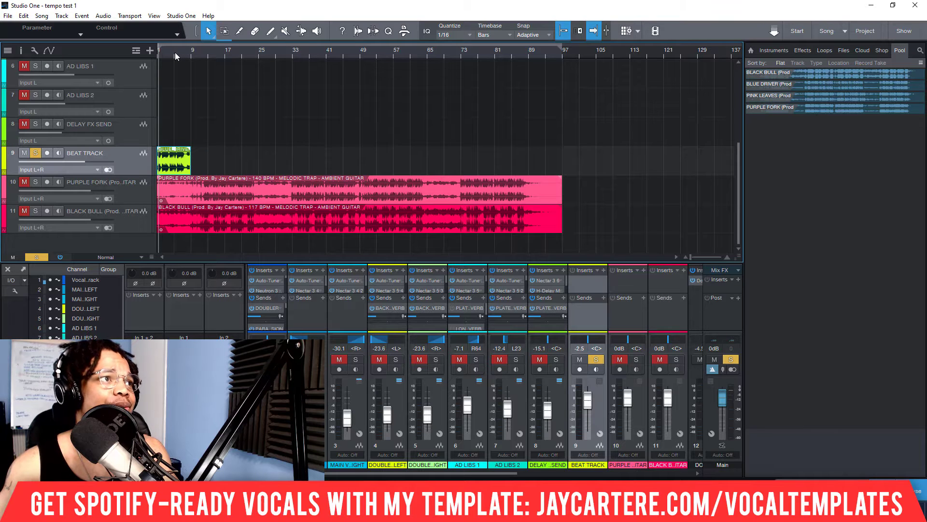
Step: Audition the beat from about bar 8 and shorten the BLUE DRIVER event further so that it ends at bar 5
scroll(175, 53, up, 5)
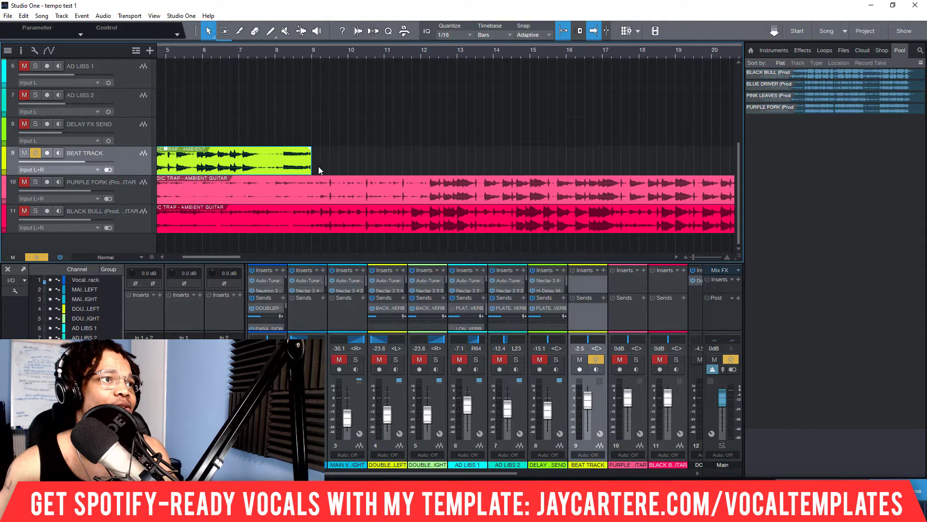
click(278, 51)
click(278, 54)
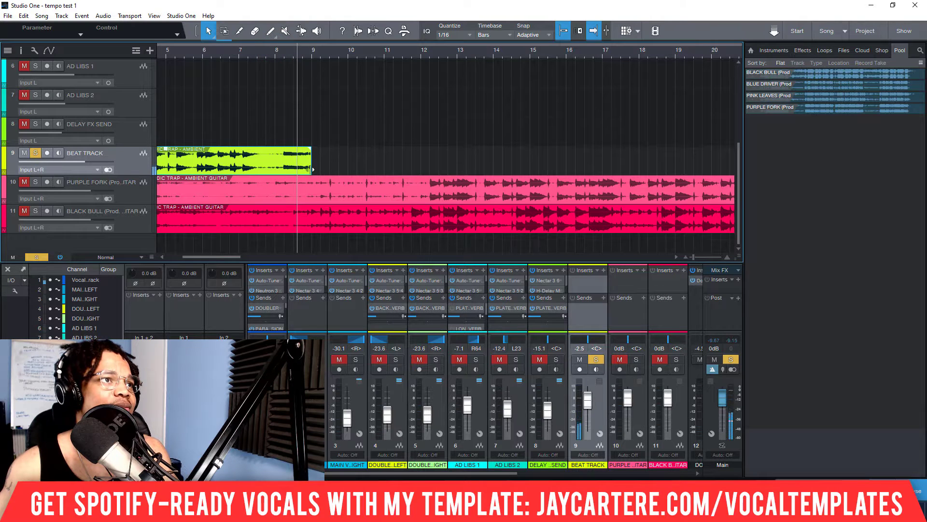
drag(312, 169, 230, 169)
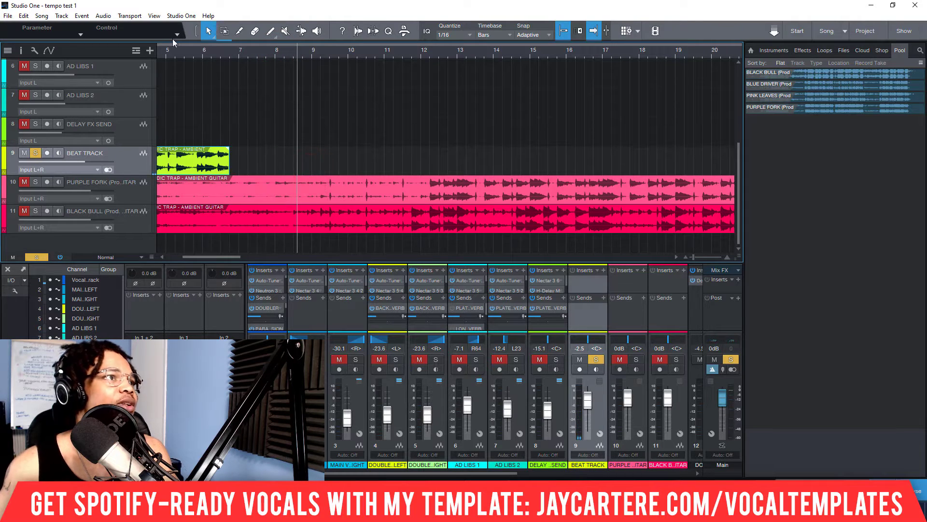
drag(171, 54, 324, 56)
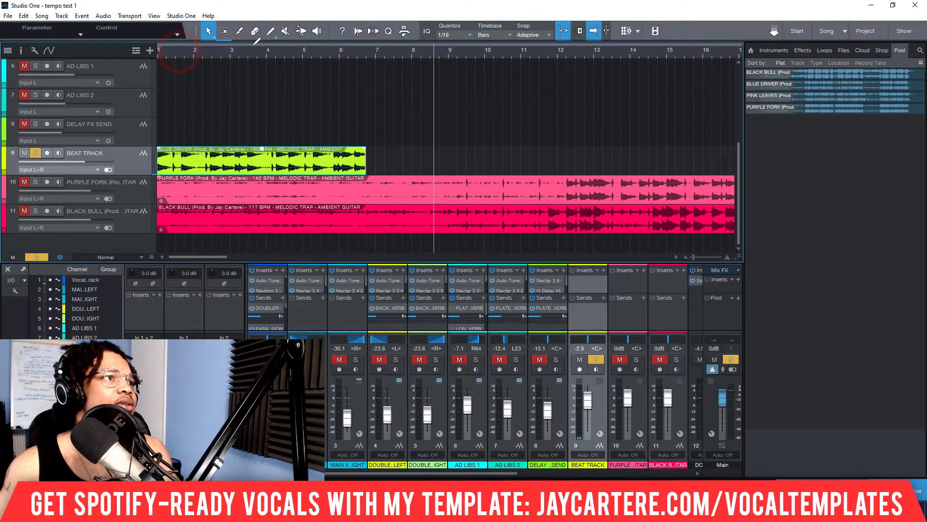
click(218, 57)
drag(366, 167, 303, 164)
Step: Play the shortened event from bar 1 and mark its last strong beat with the playback cursor, between 4.3 and 4.4
key(comma)
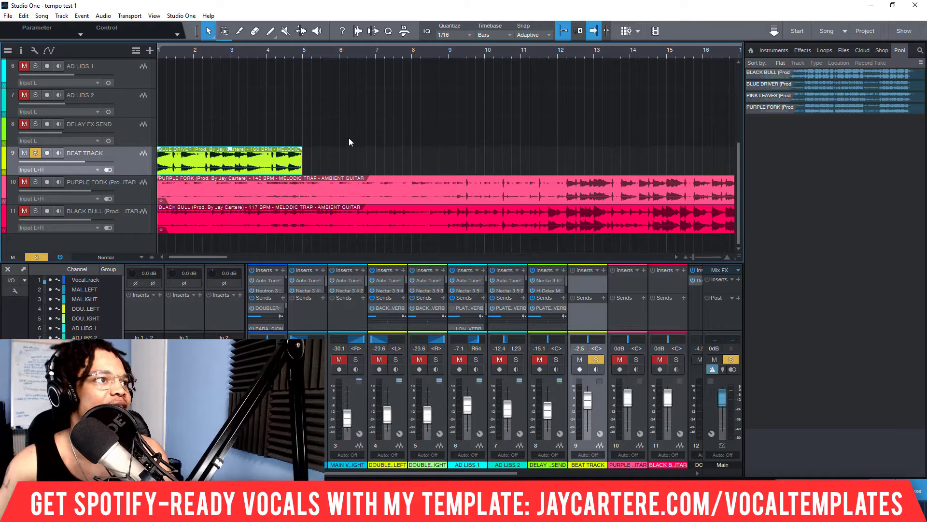
key(space)
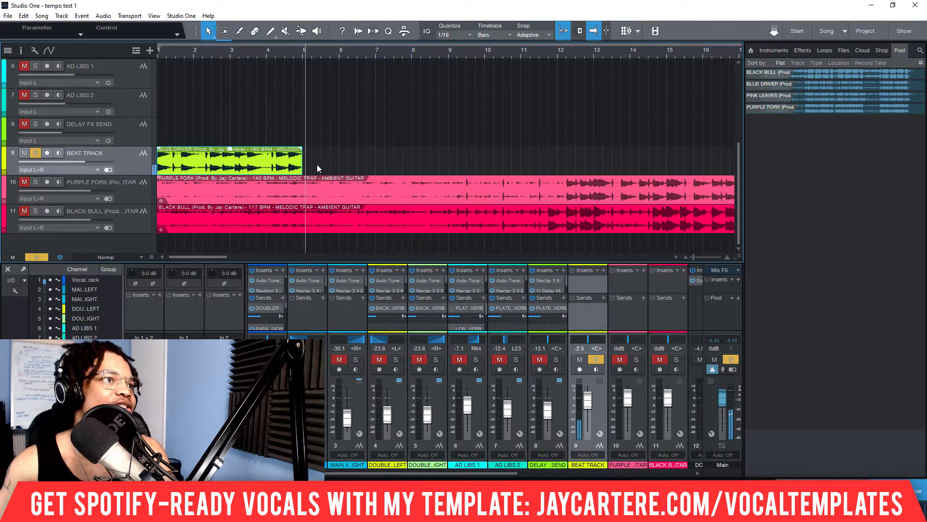
drag(290, 51, 282, 70)
click(276, 50)
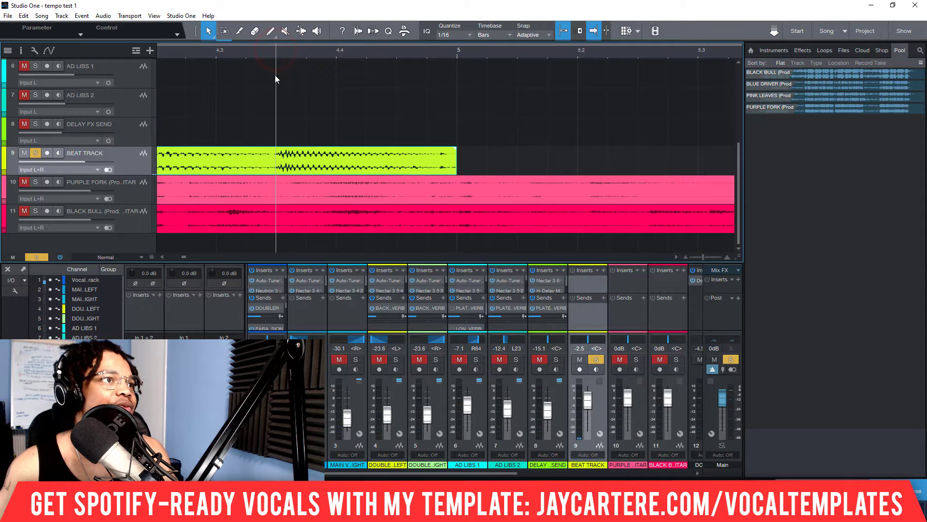
scroll(265, 58, down, 5)
key(space)
key(space)
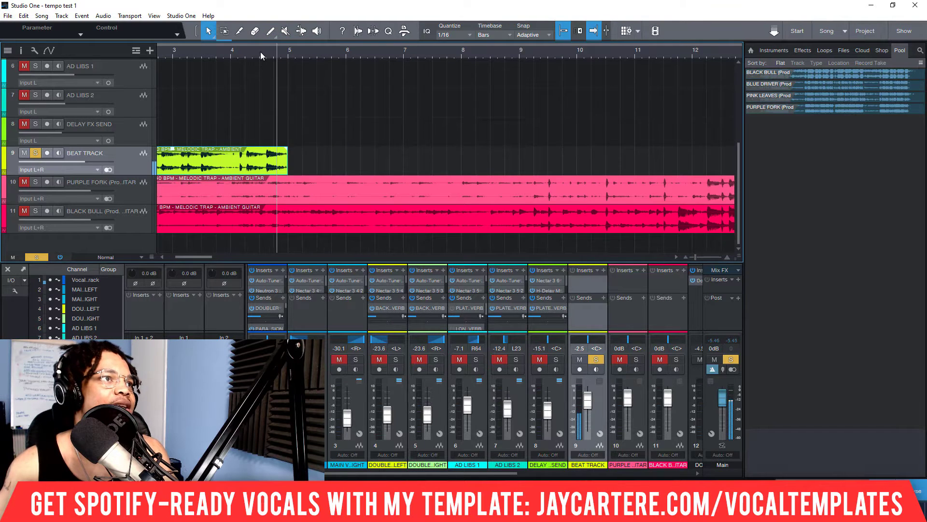
scroll(263, 51, up, 5)
click(290, 51)
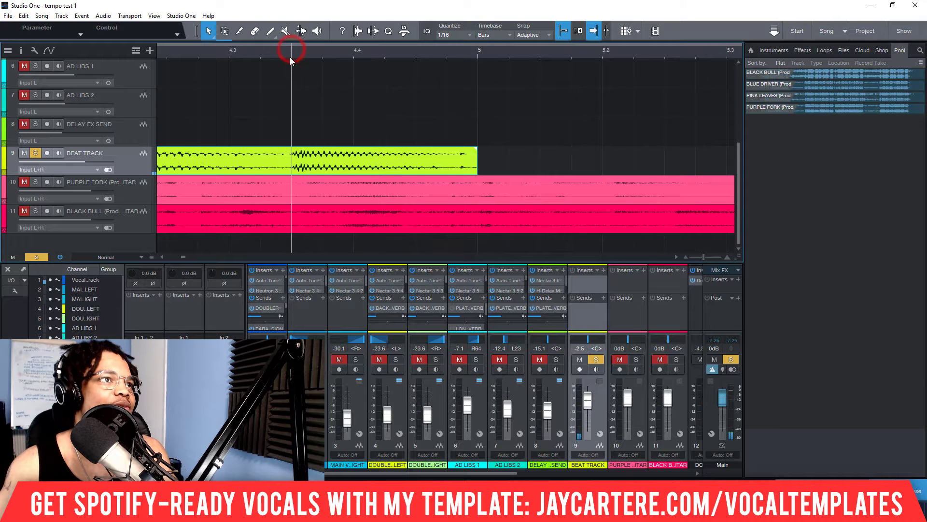
scroll(289, 57, down, 4)
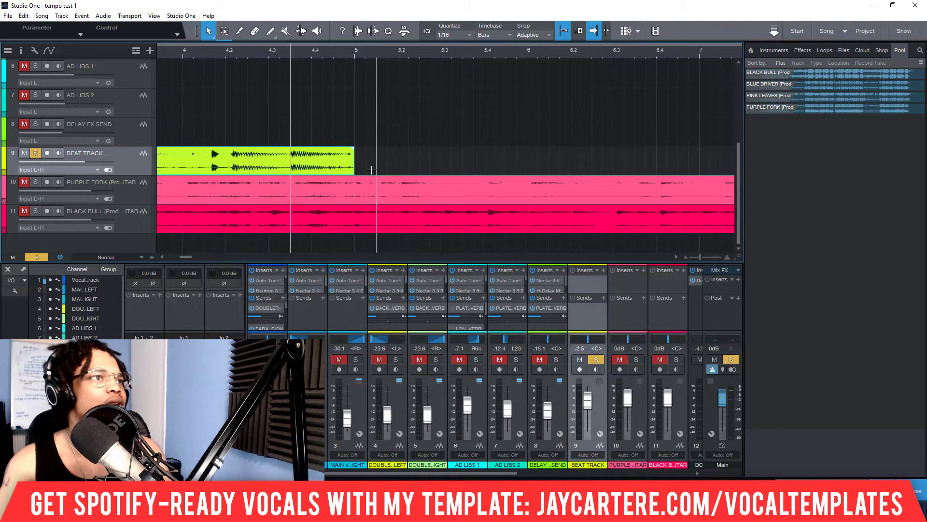
Step: Turn off snap and time-stretch the end of the BLUE DRIVER event until its last strong beat lands on bar 5, at about 160 BPM
drag(351, 169, 423, 167)
key(ctrl+z)
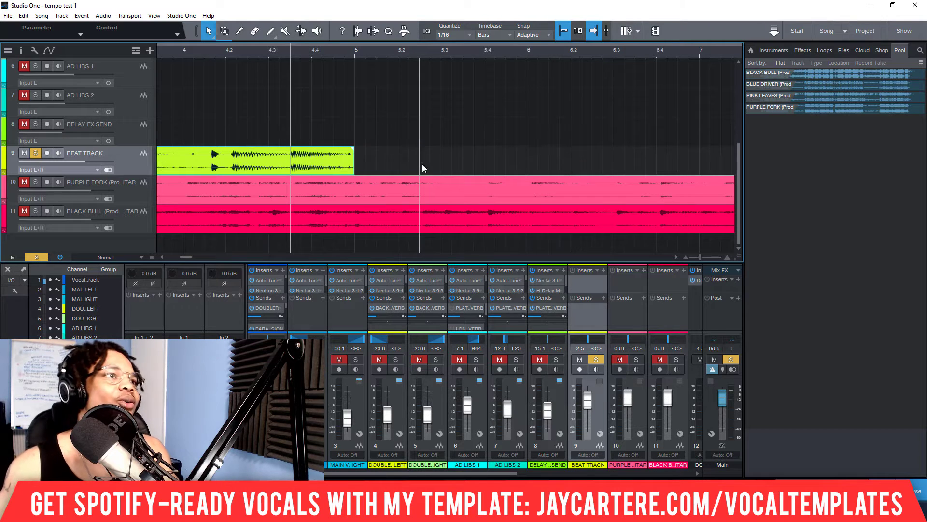
click(564, 30)
drag(355, 167, 422, 170)
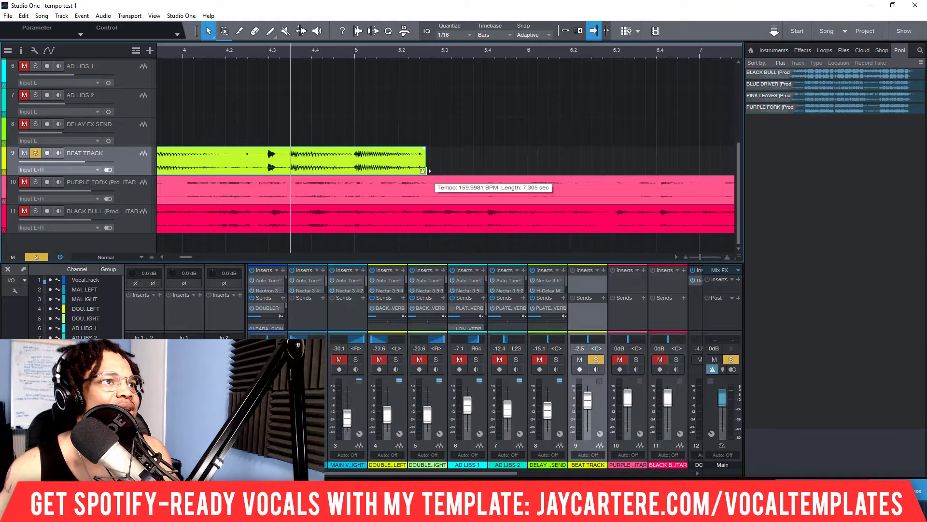
drag(422, 170, 423, 171)
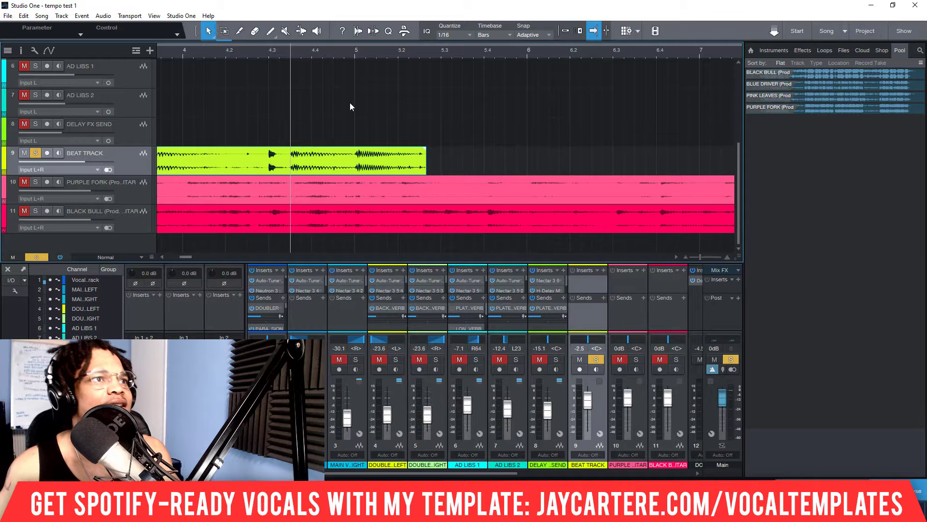
Step: Turn snap back on and trim the end of the stretched BLUE DRIVER event to bar 5
scroll(234, 56, down, 5)
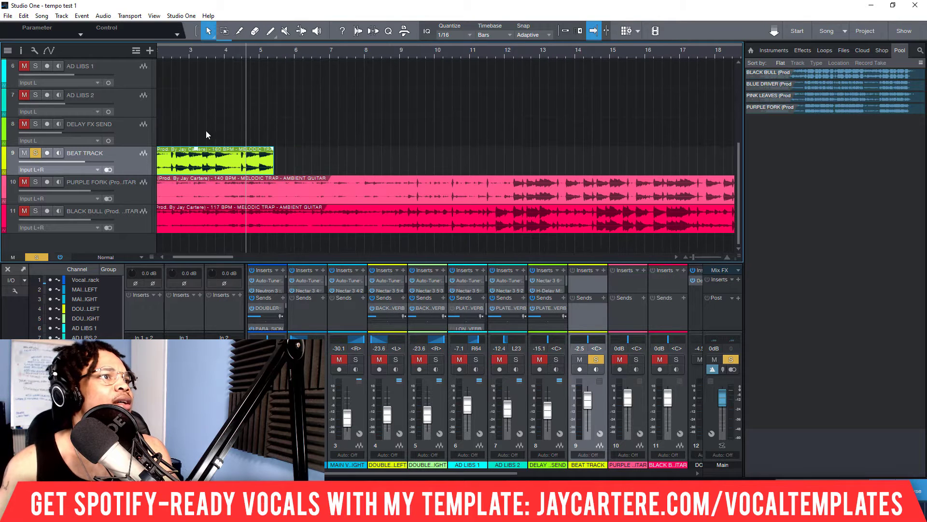
key(Home)
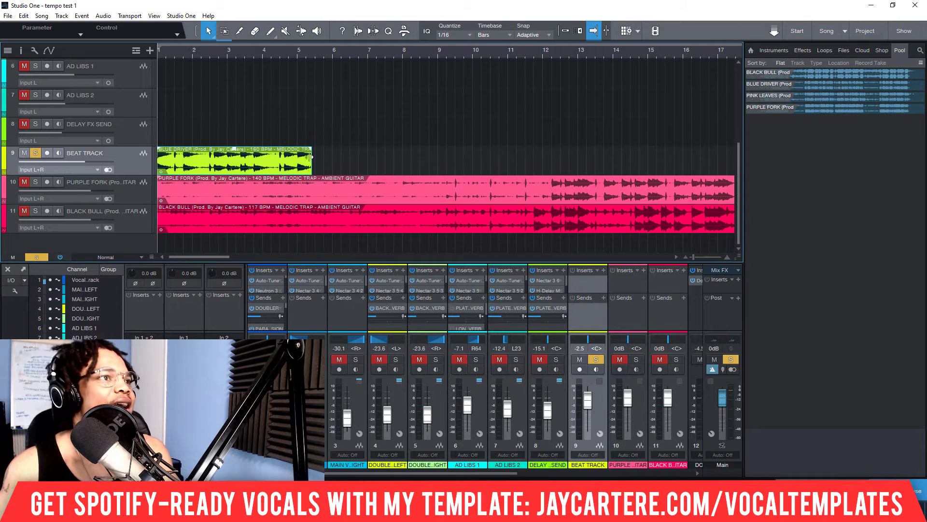
drag(315, 171, 298, 171)
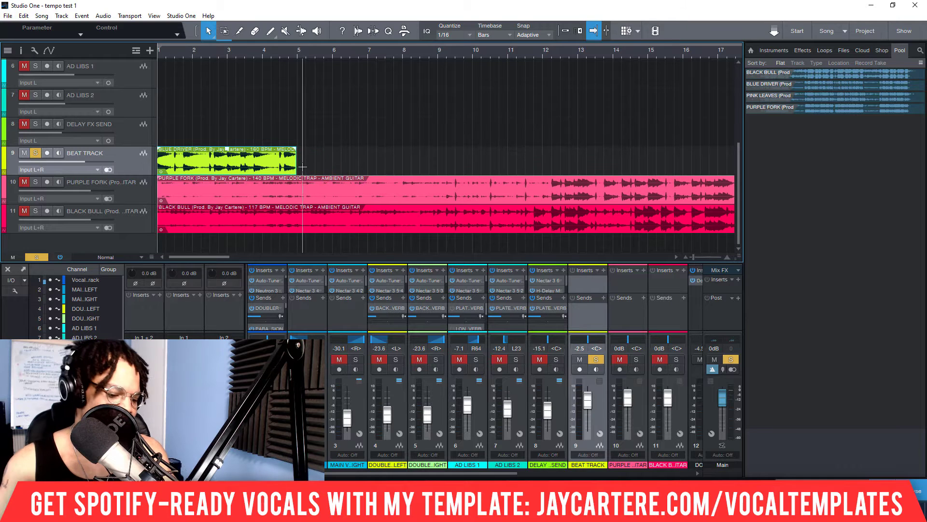
key(ctrl+z)
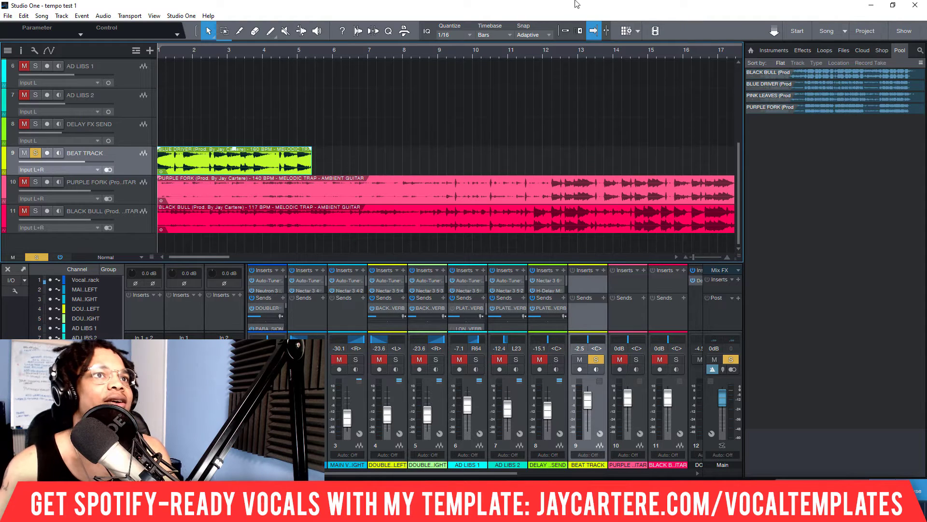
click(564, 30)
drag(312, 169, 301, 169)
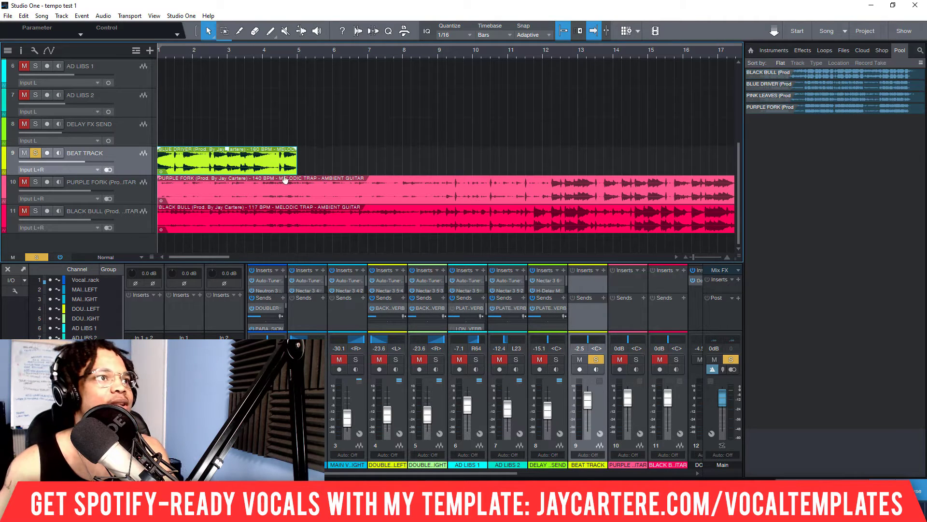
Step: Duplicate the four-bar BLUE DRIVER event directly behind itself, filling bars 5 to 9
click(308, 59)
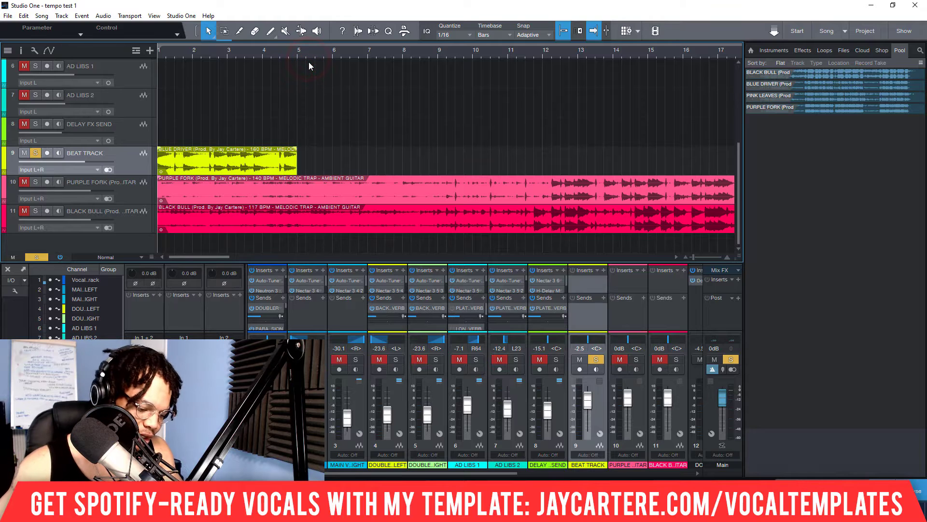
click(306, 52)
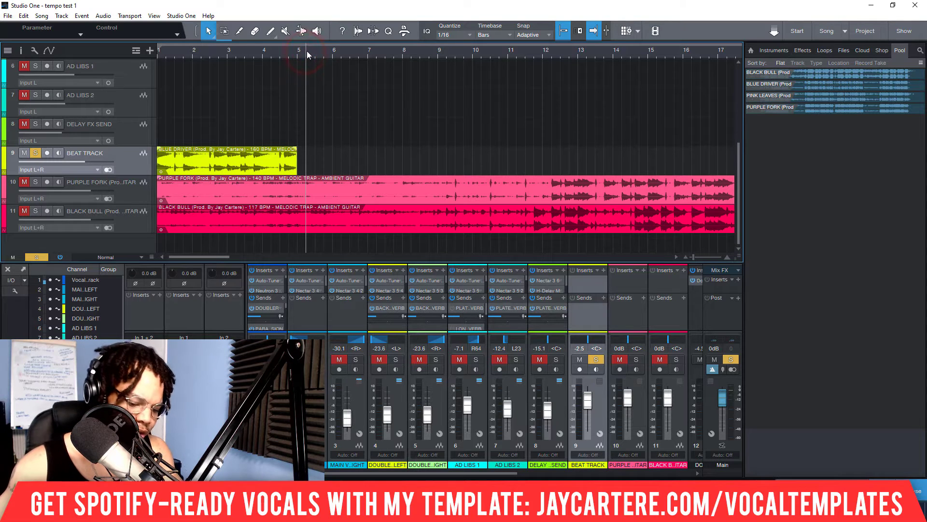
key(d)
click(338, 166)
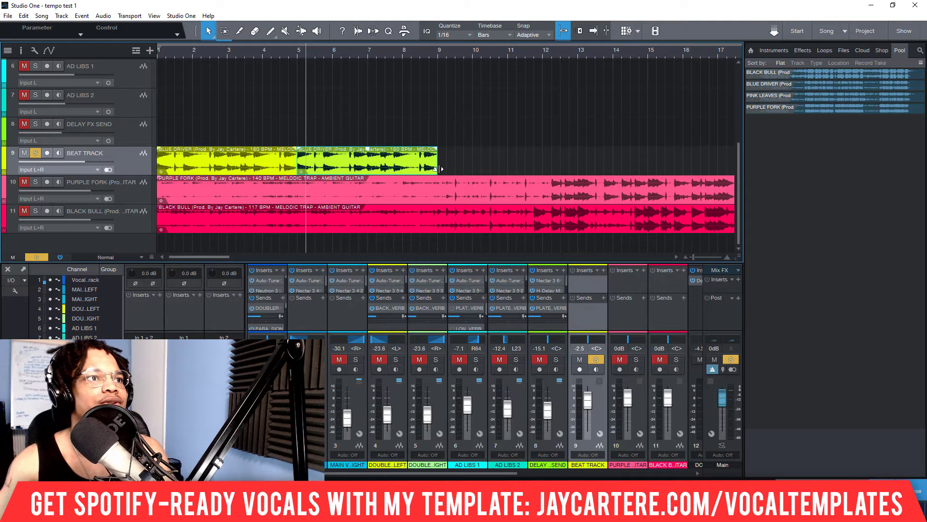
drag(438, 169, 448, 169)
key(ctrl+z)
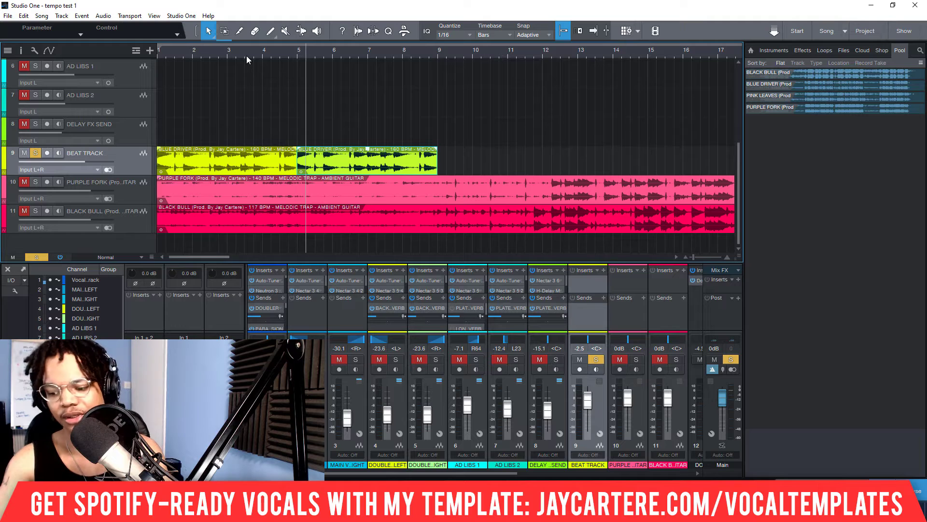
Step: Play both BLUE DRIVER events from bar 1 to bar 9 to check that the loop repeats in time
key(comma)
click(250, 170)
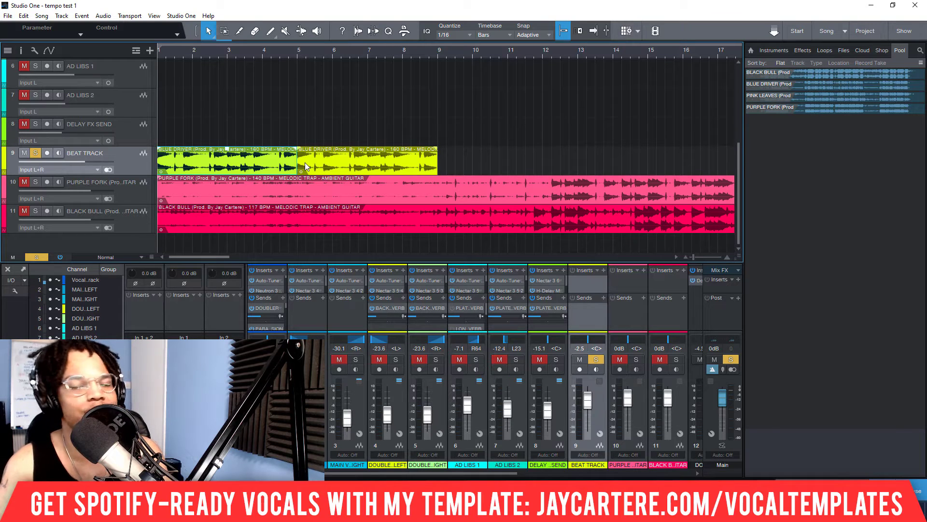
key(space)
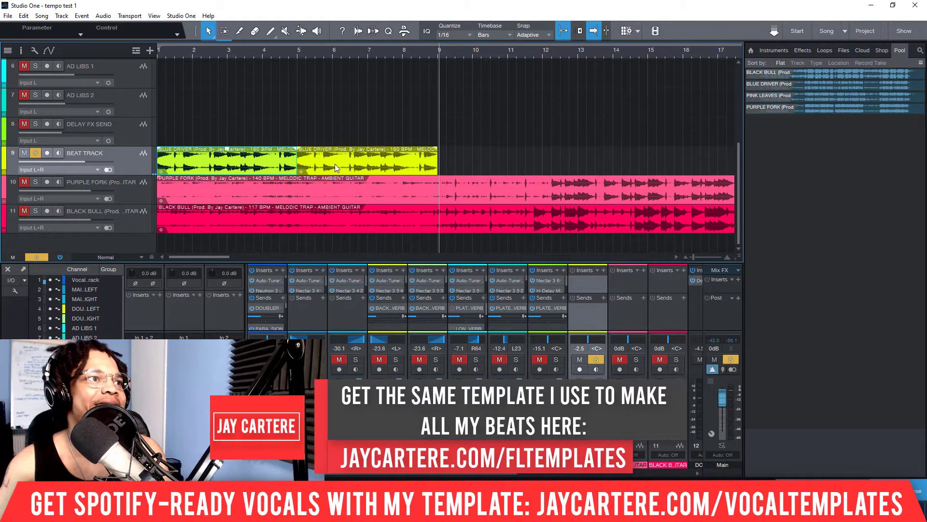
Step: Round the file tempo of the first BLUE DRIVER event to 160 BPM
double_click(264, 159)
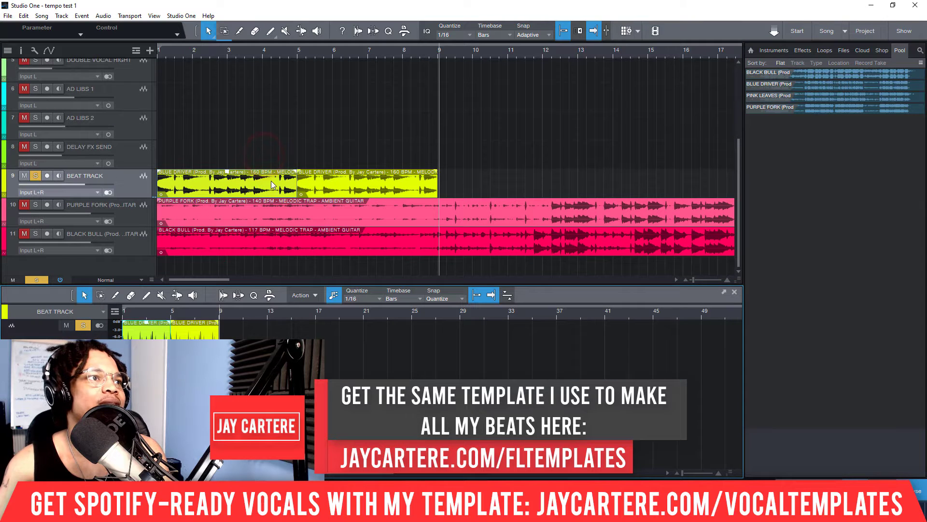
right_click(236, 181)
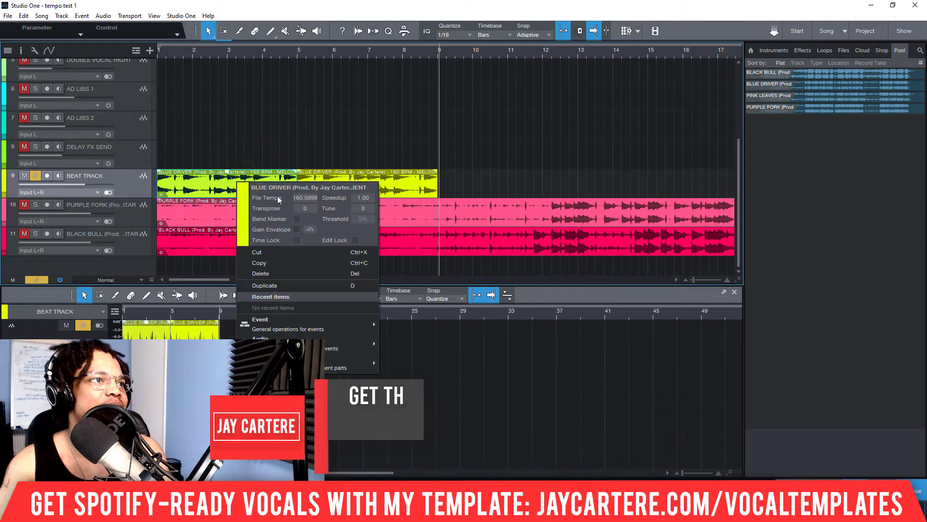
click(305, 199)
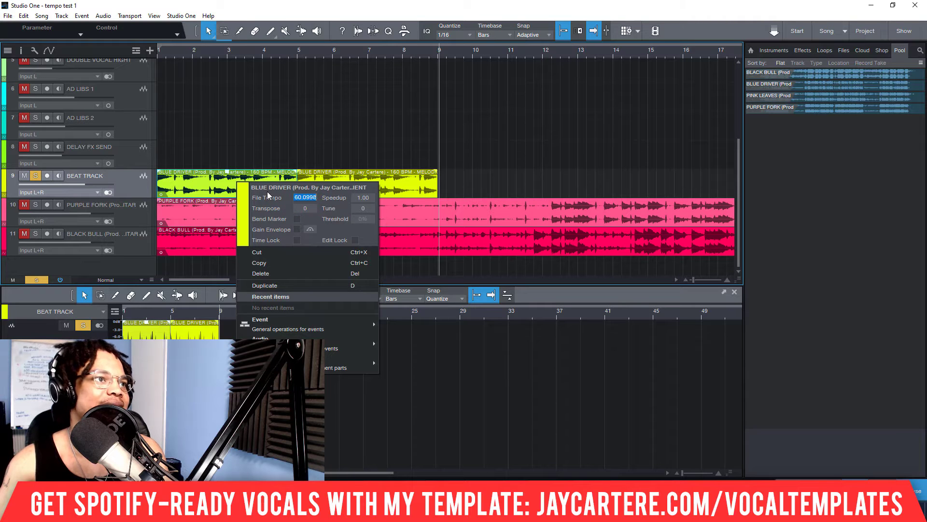
text(160)
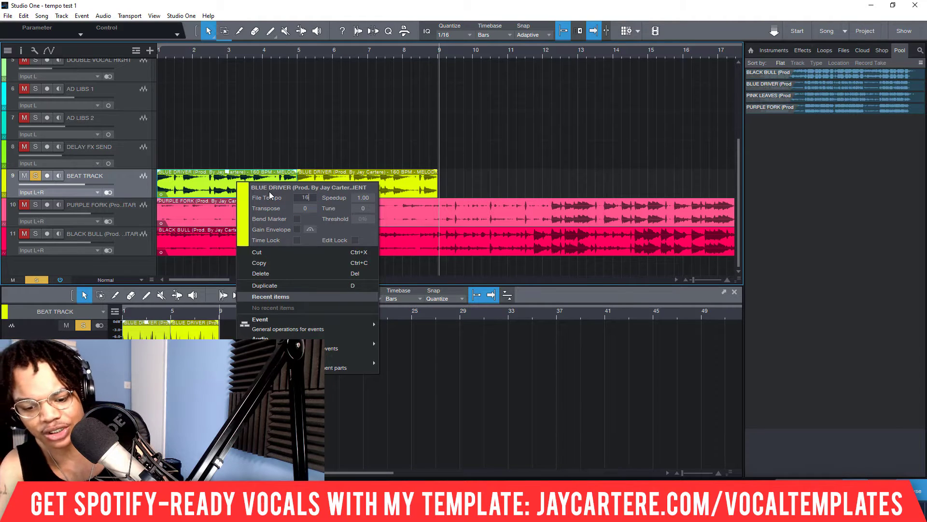
key(Return)
click(393, 153)
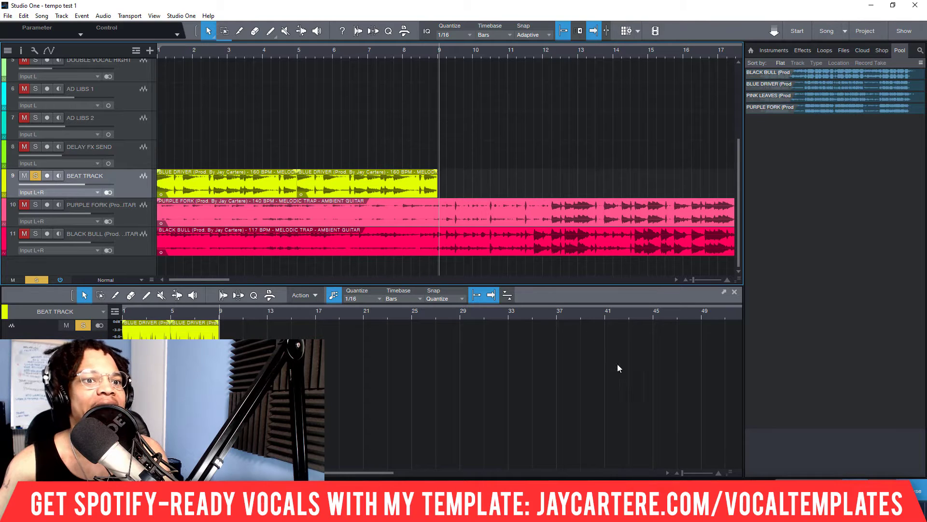
Step: Set the song tempo to 160 BPM and play both BLUE DRIVER events from the start to bar 9
drag(695, 488, 693, 479)
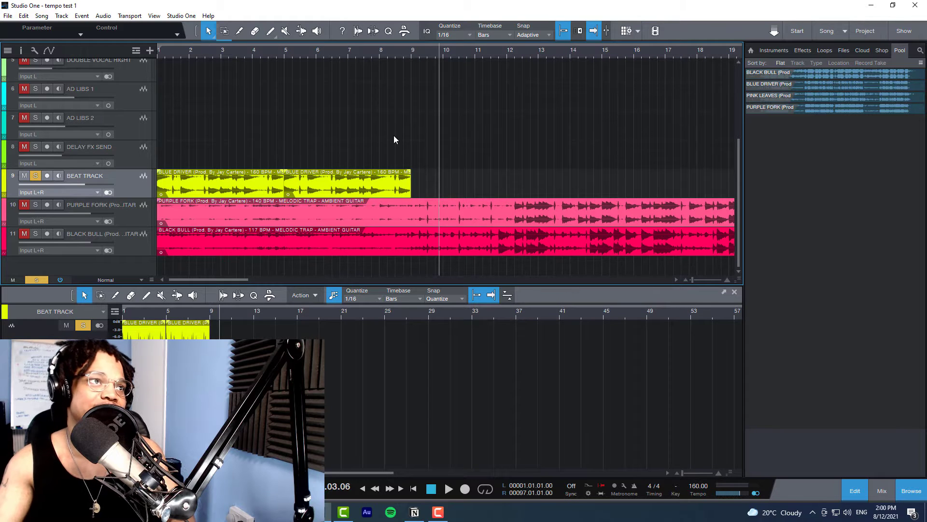
click(218, 55)
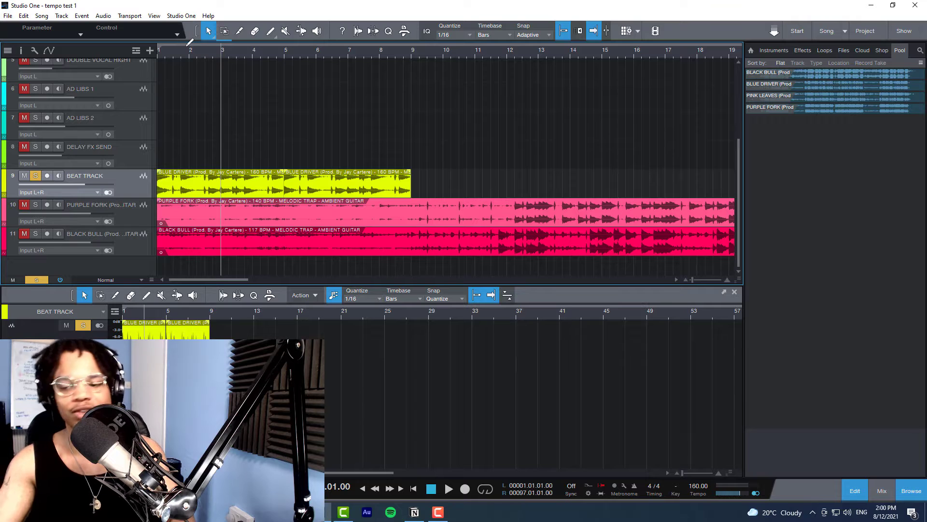
key(comma)
key(space)
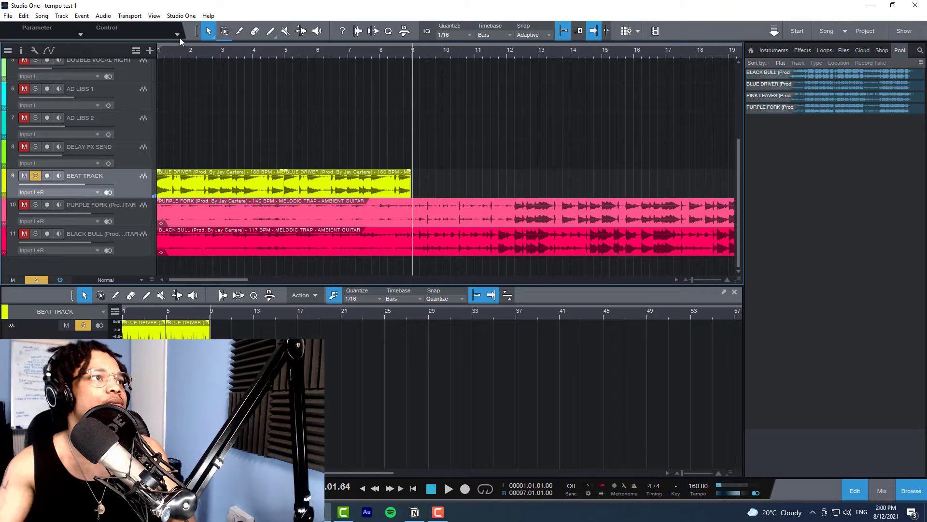
Step: Mute the BEAT TRACK and solo the PURPLE FORK track
scroll(181, 51, down, 3)
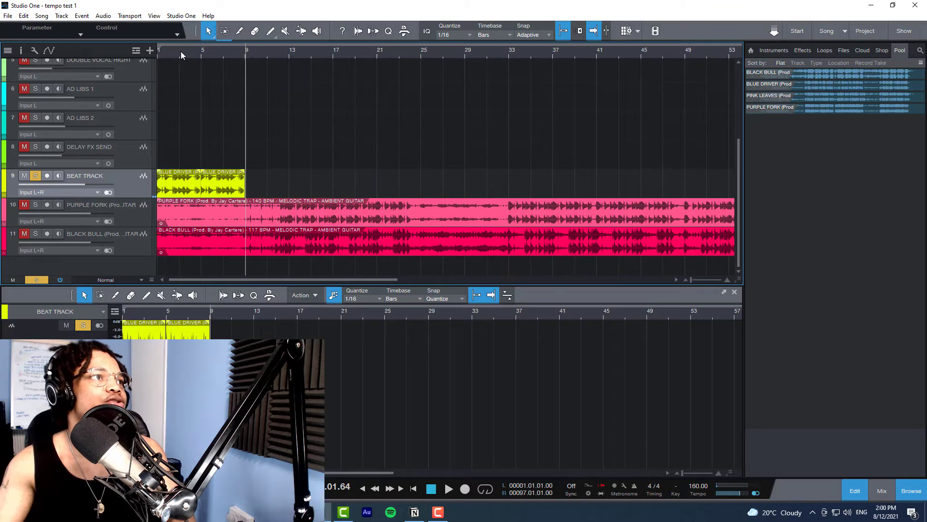
click(27, 175)
click(34, 205)
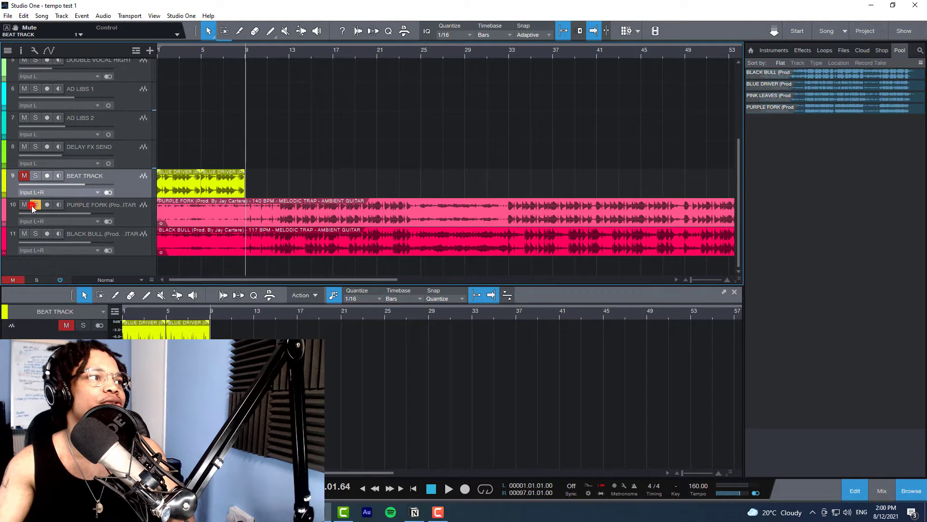
drag(181, 55, 338, 60)
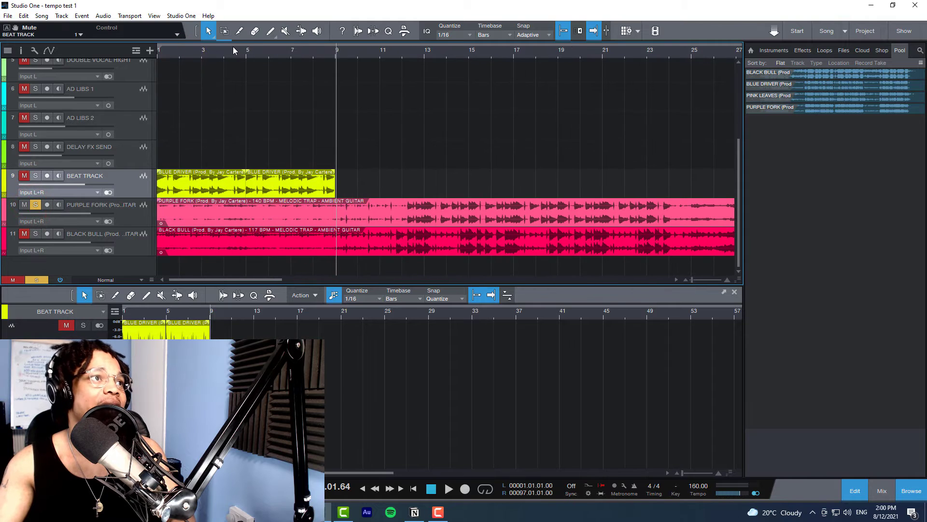
click(222, 54)
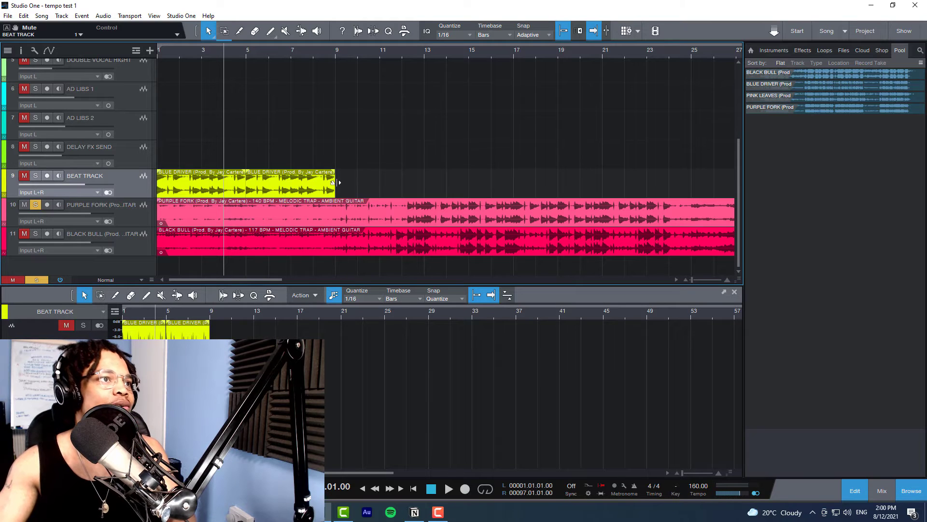
Step: Round the file tempo of the second BLUE DRIVER event to 160 BPM
mouse_move(333, 188)
mouse_down()
mouse_move(375, 189)
mouse_move(339, 189)
mouse_up()
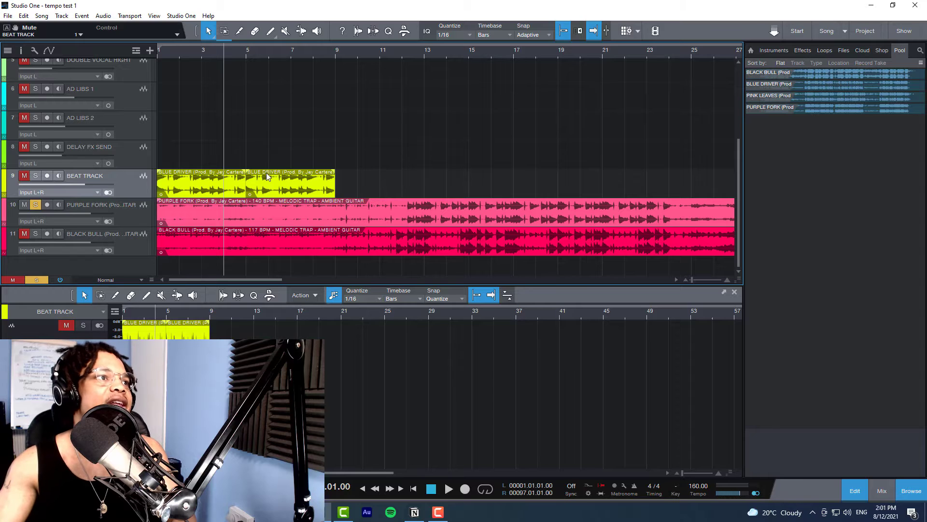
mouse_move(334, 186)
mouse_down()
mouse_move(360, 186)
mouse_move(290, 186)
mouse_move(334, 186)
mouse_up()
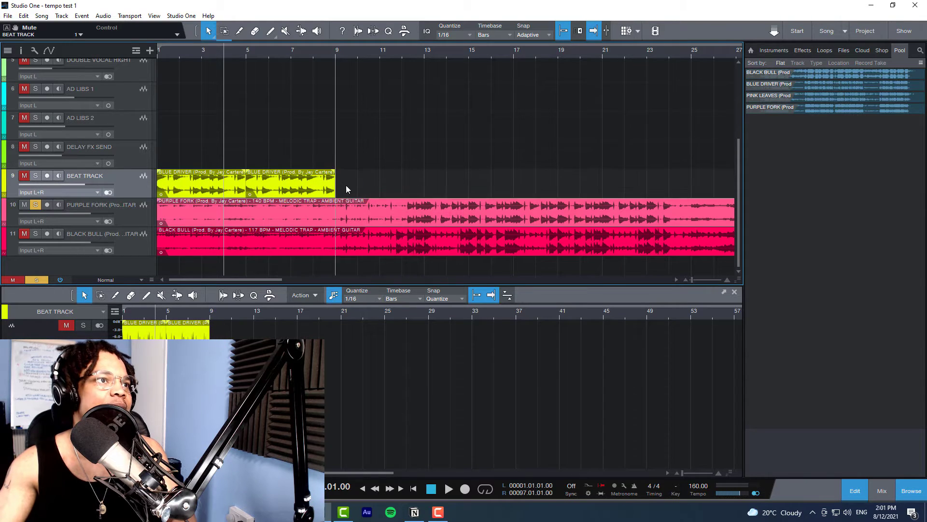
right_click(273, 177)
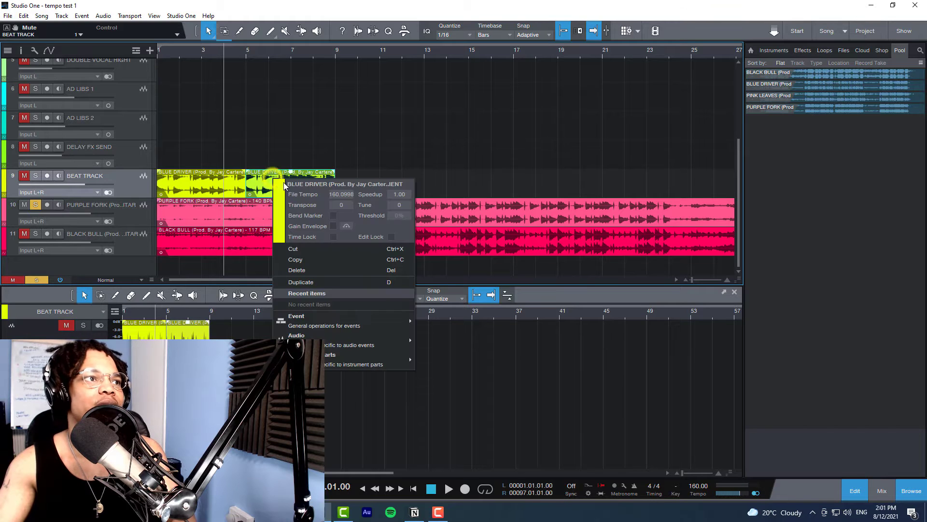
click(343, 195)
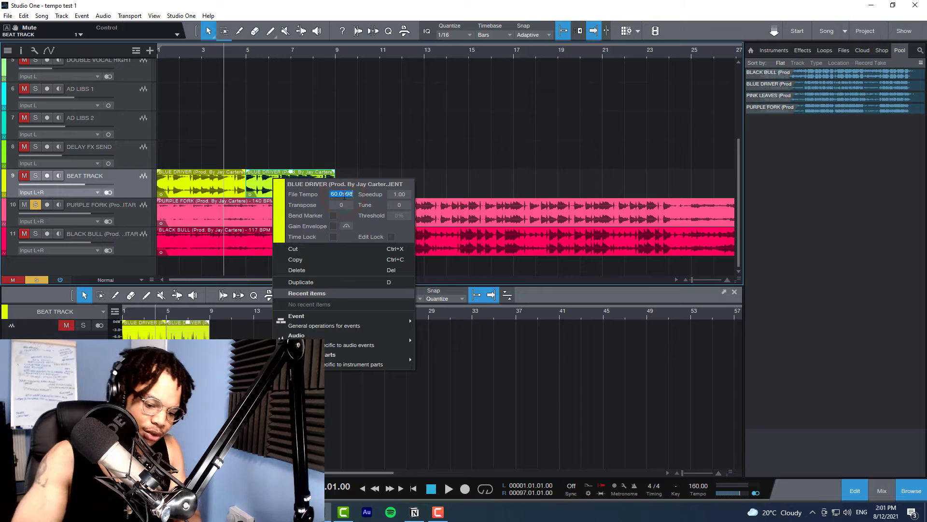
text(160)
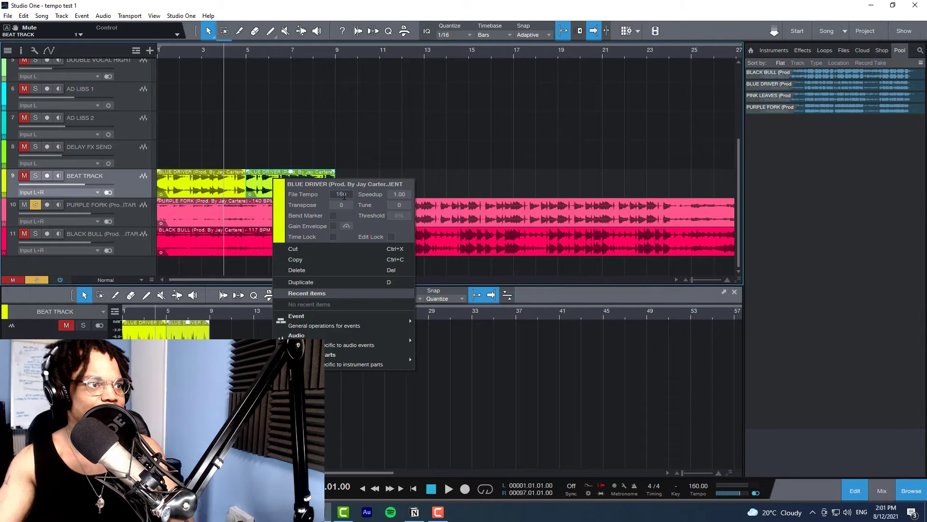
click(374, 149)
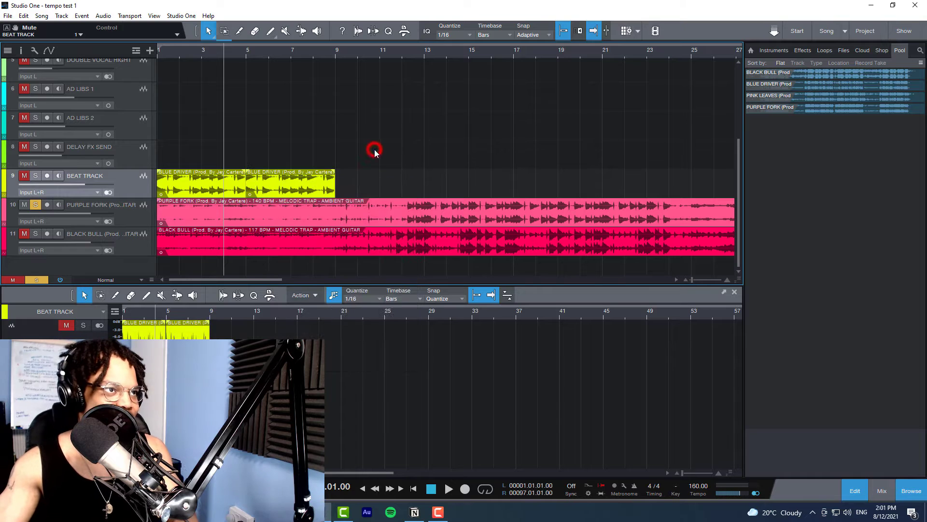
right_click(274, 181)
click(382, 124)
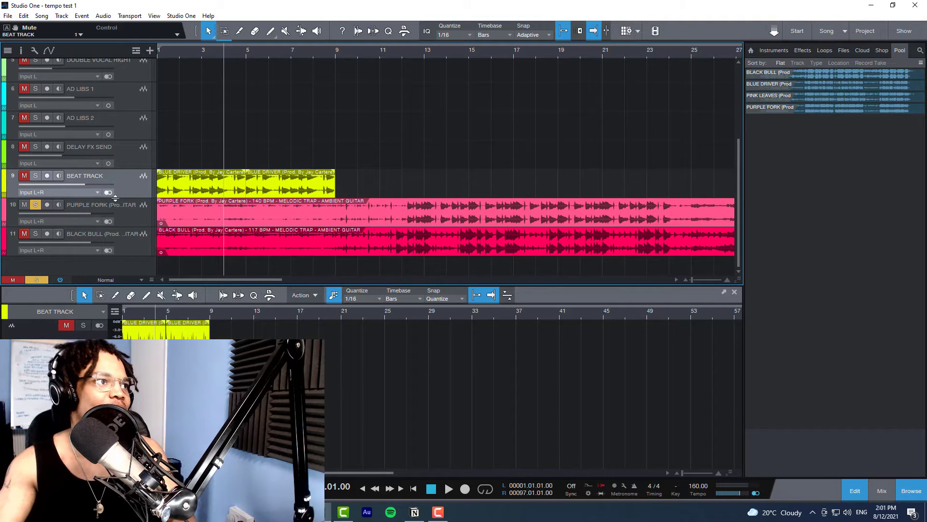
Step: Select the PURPLE FORK track and play passages from bar 4 to bar 13 to find where the main beat enters
click(130, 209)
key(space)
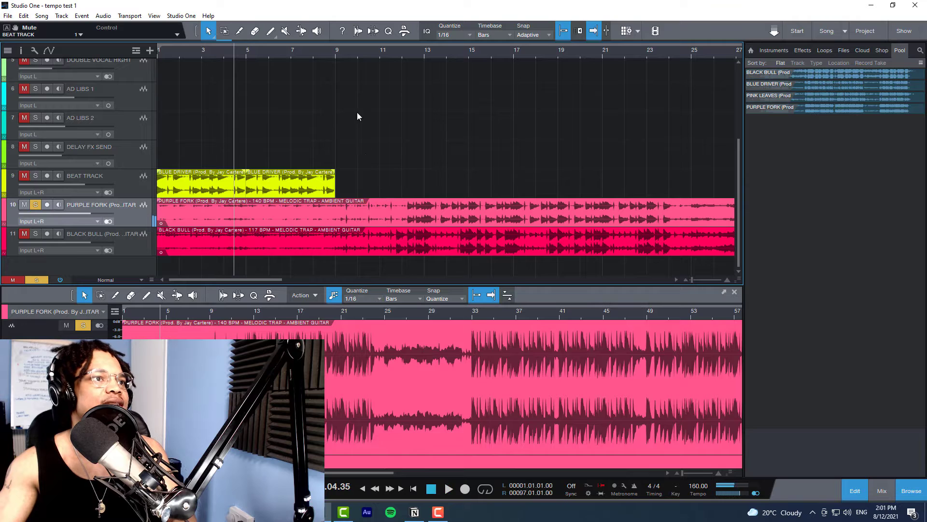
click(376, 57)
key(space)
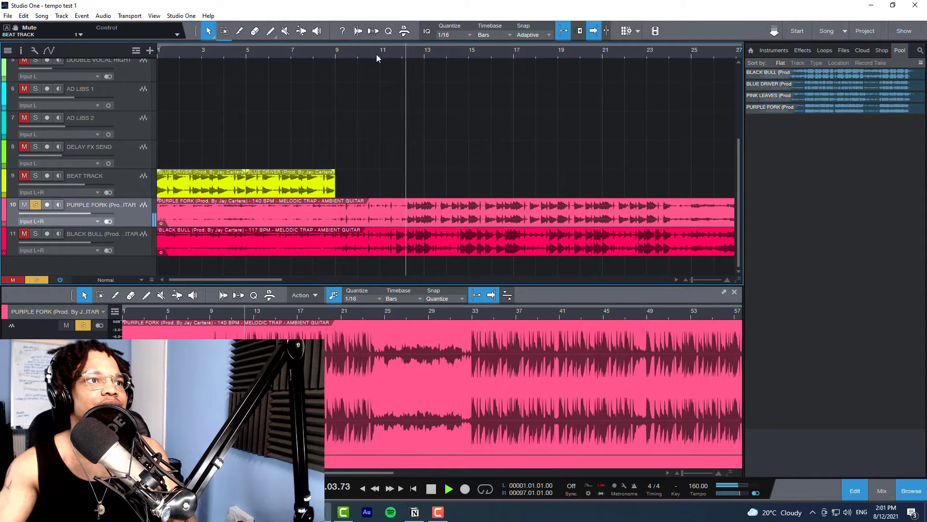
key(space)
click(414, 54)
key(space)
scroll(414, 53, up, 5)
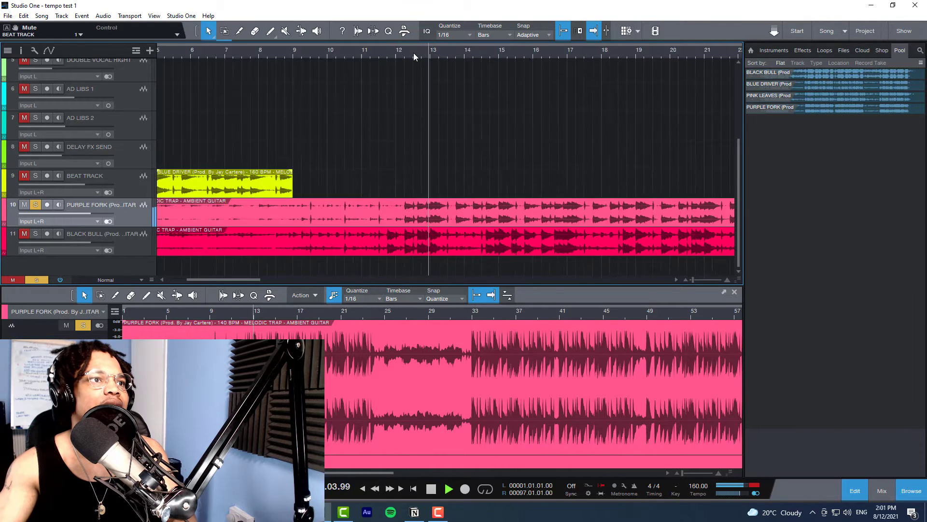
scroll(413, 53, down, 2)
click(414, 55)
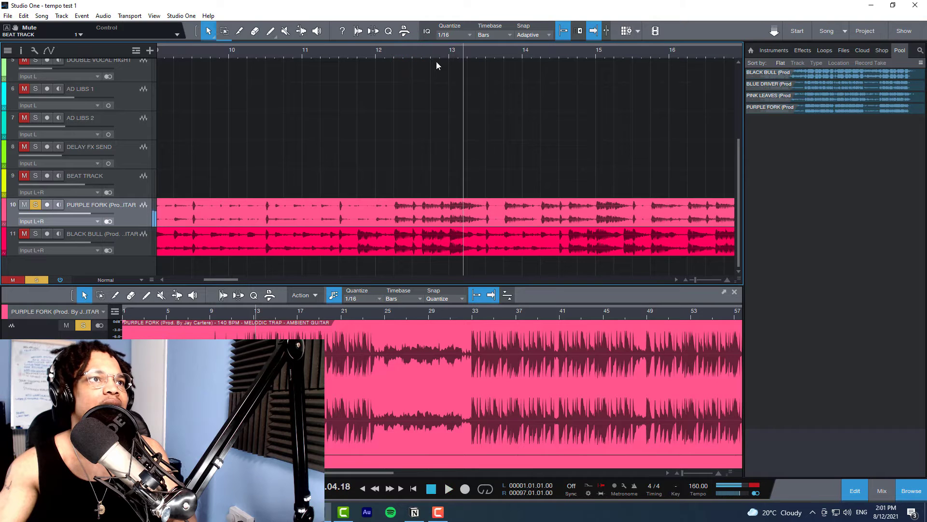
Step: Replay the PURPLE FORK track from several points just before bar 13 to narrow down its first downbeat
key(space)
click(431, 54)
key(space)
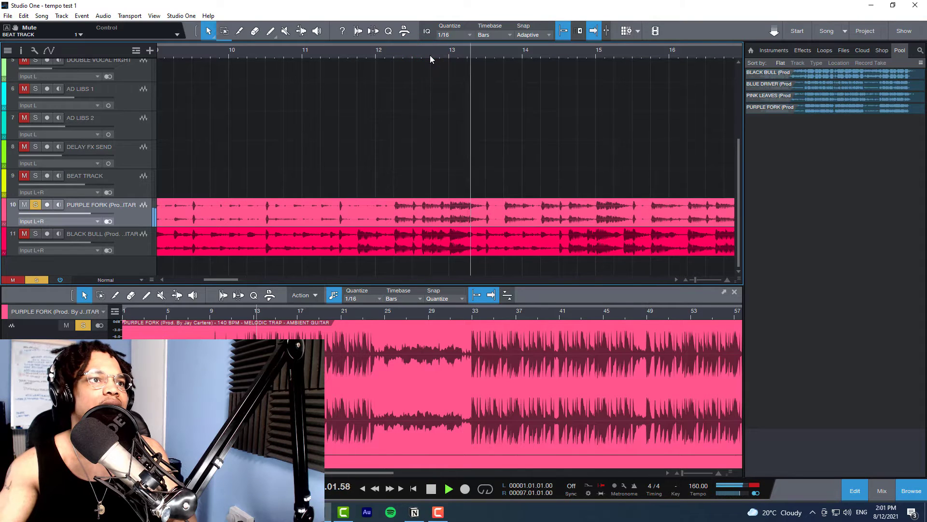
click(431, 55)
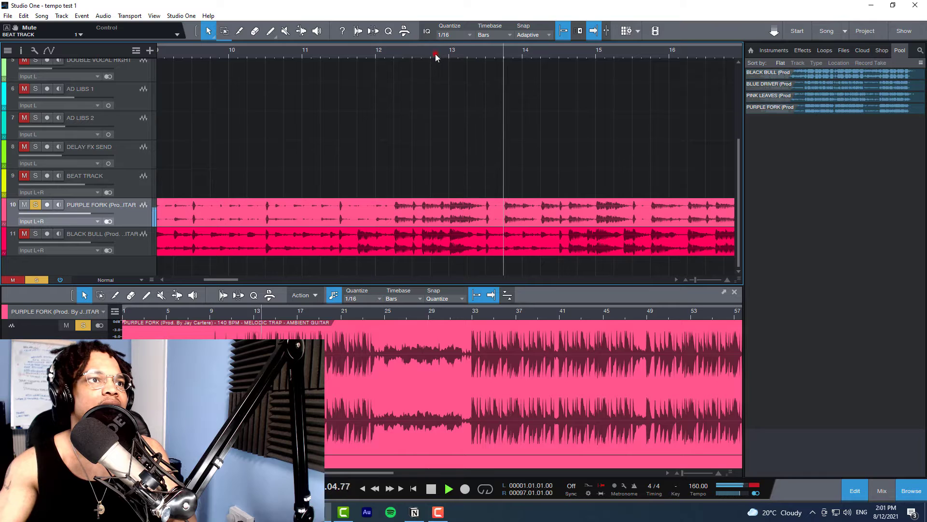
click(435, 56)
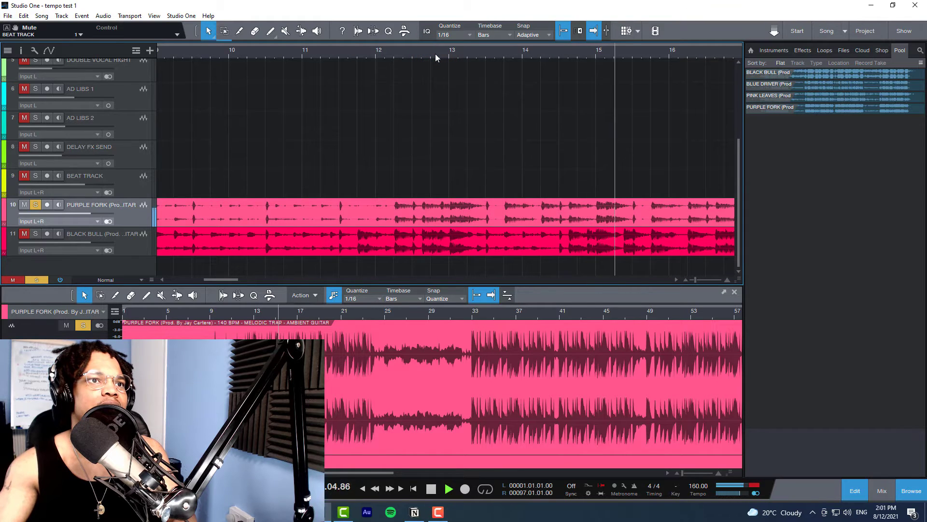
key(space)
click(444, 54)
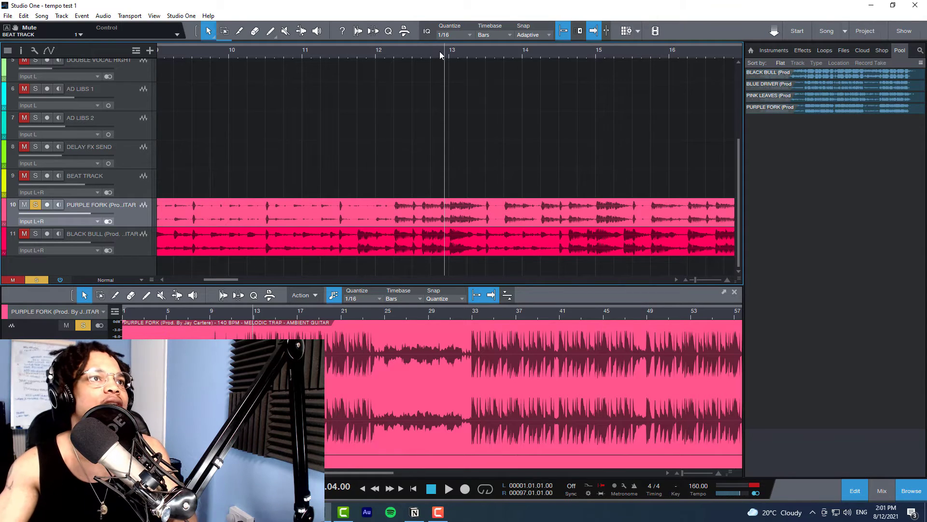
click(425, 51)
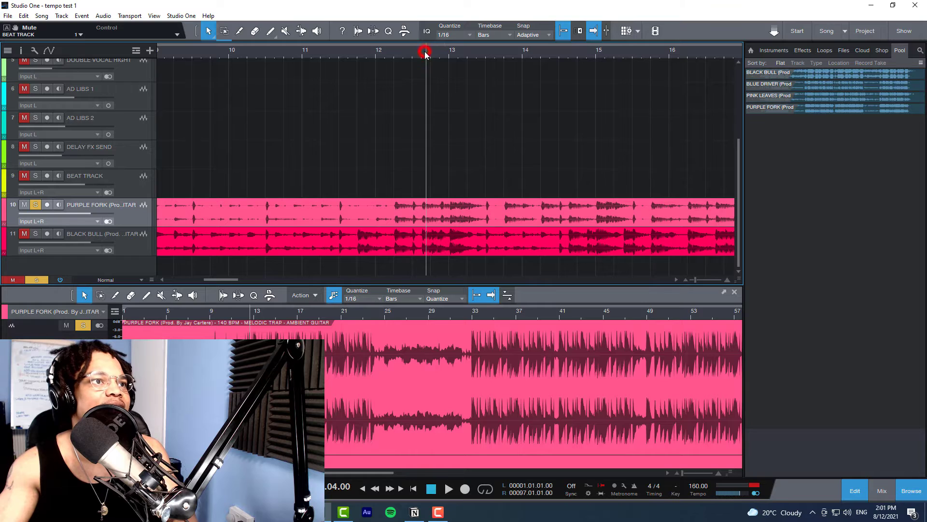
key(space)
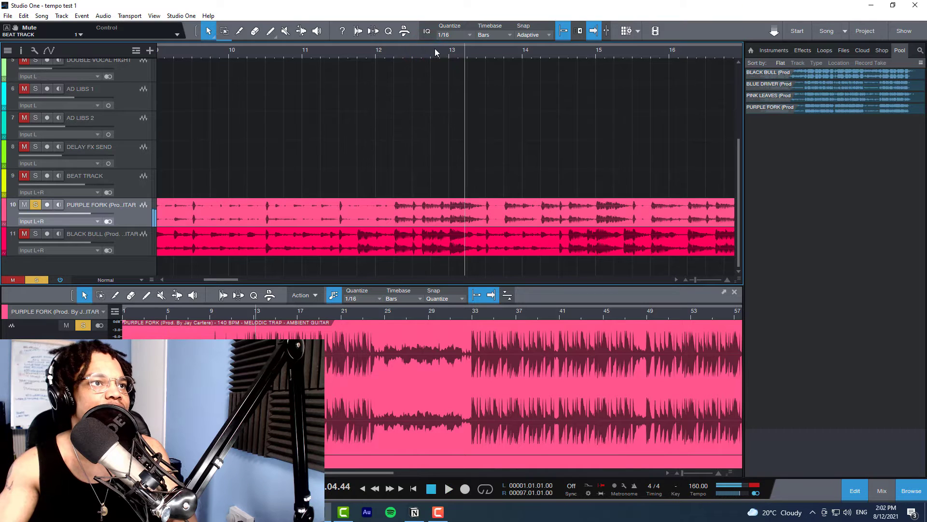
click(443, 52)
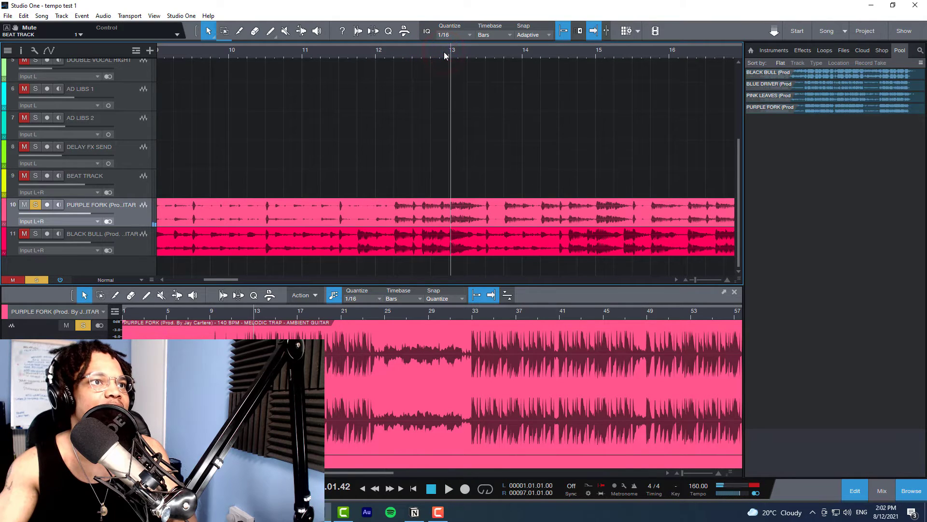
click(444, 51)
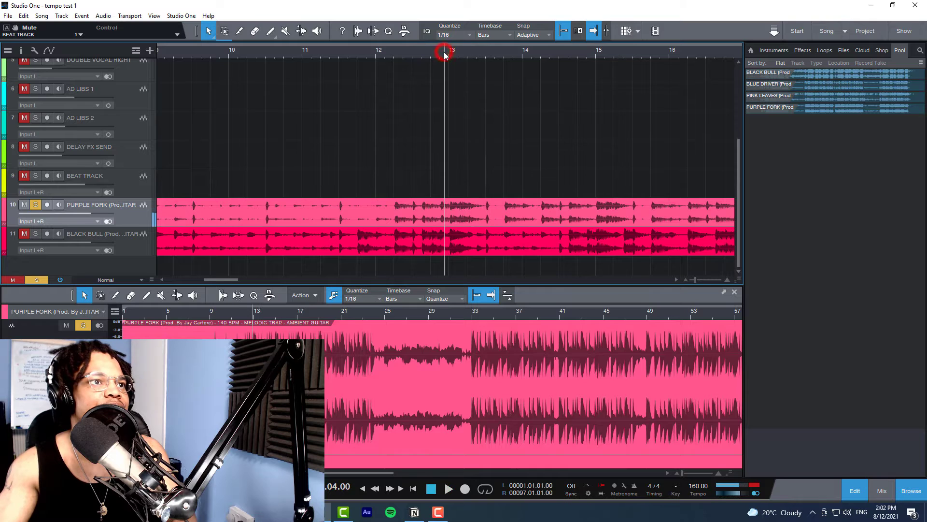
Step: Play the PURPLE FORK track repeatedly from bar 13 at close range to pinpoint its first downbeat
scroll(444, 52, up, 7)
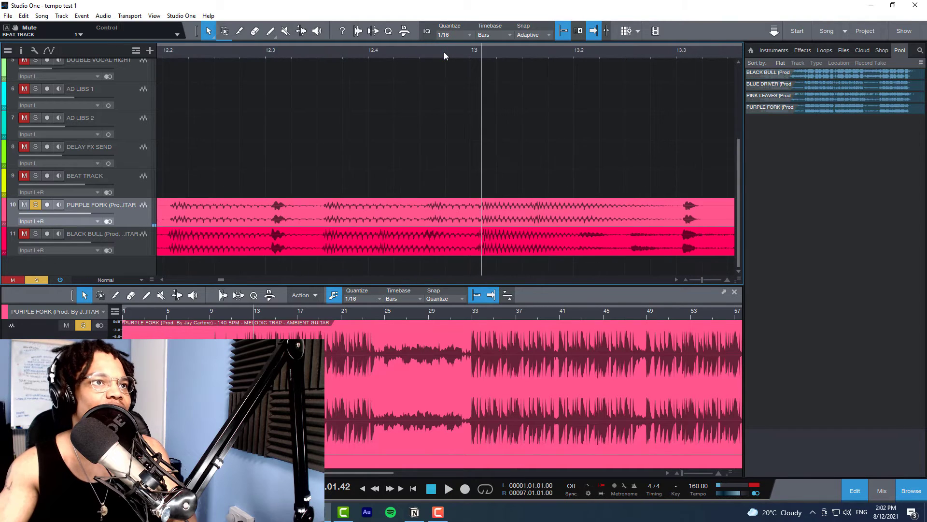
click(472, 51)
key(space)
click(472, 51)
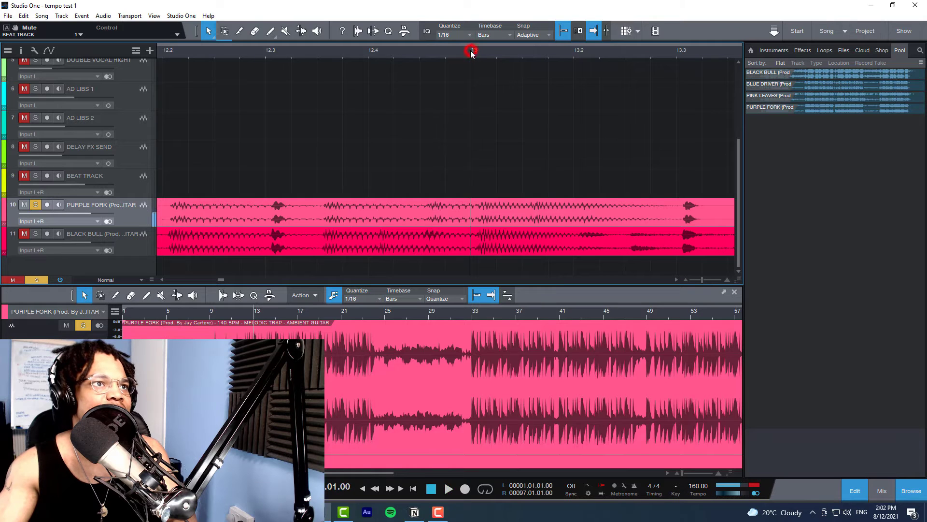
key(space)
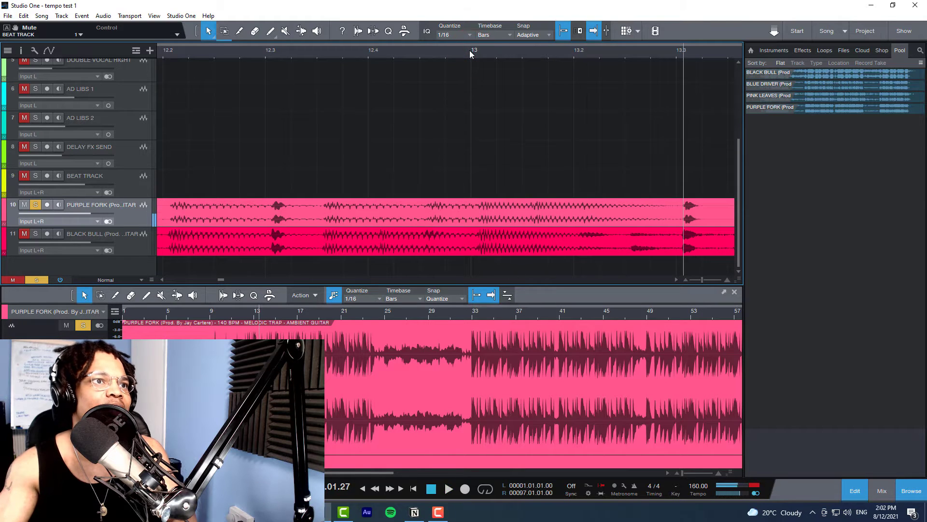
click(471, 52)
key(space)
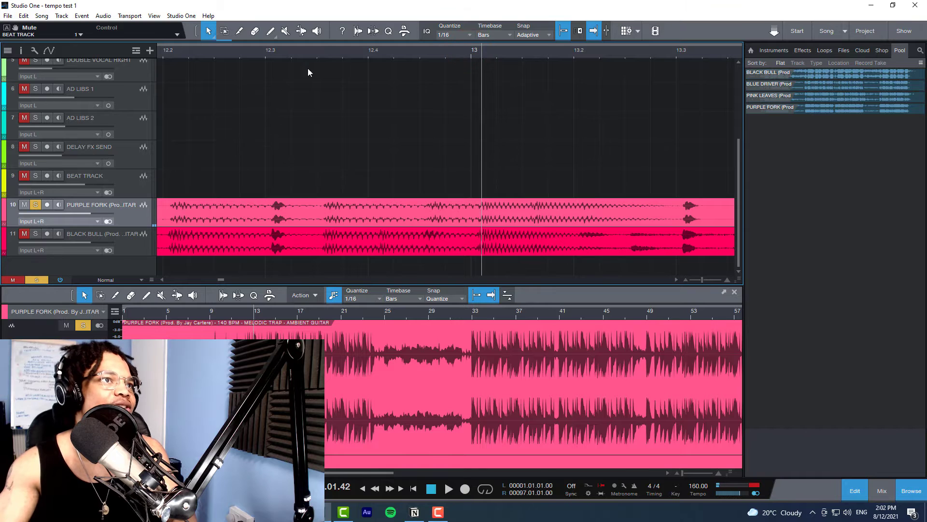
Step: Trim the start of the PURPLE FORK event to the downbeat just after bar 13 and move the event to bar 1
key(shift+f)
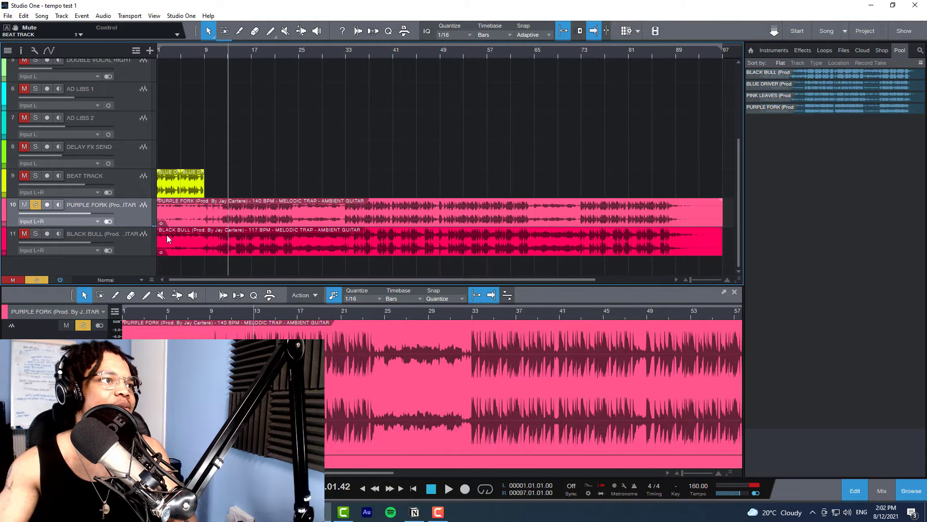
drag(162, 218, 188, 214)
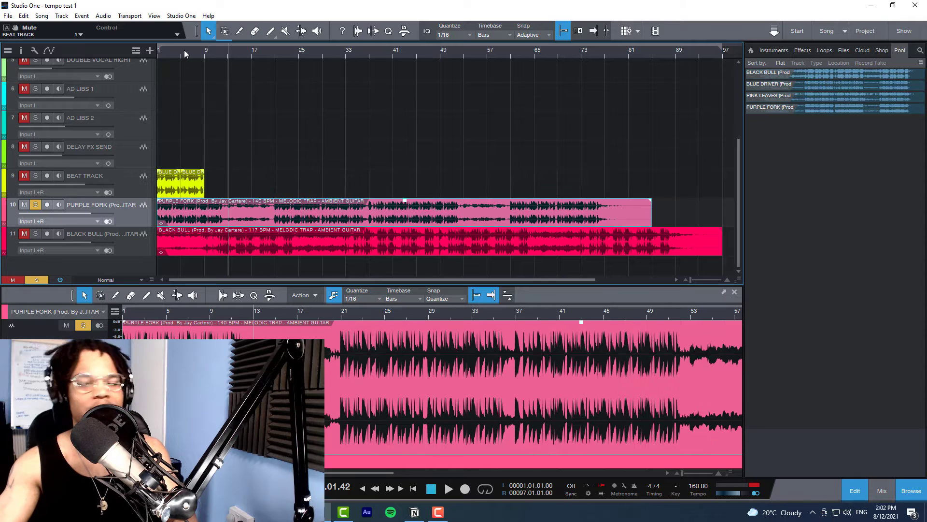
key(comma)
Step: Shorten the PURPLE FORK event so that it ends at bar 9
scroll(176, 52, up, 3)
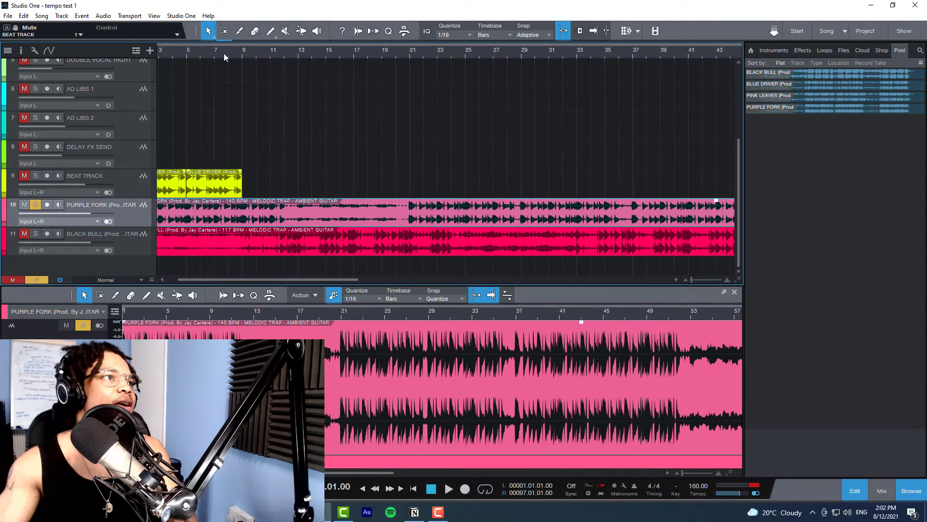
scroll(352, 54, down, 3)
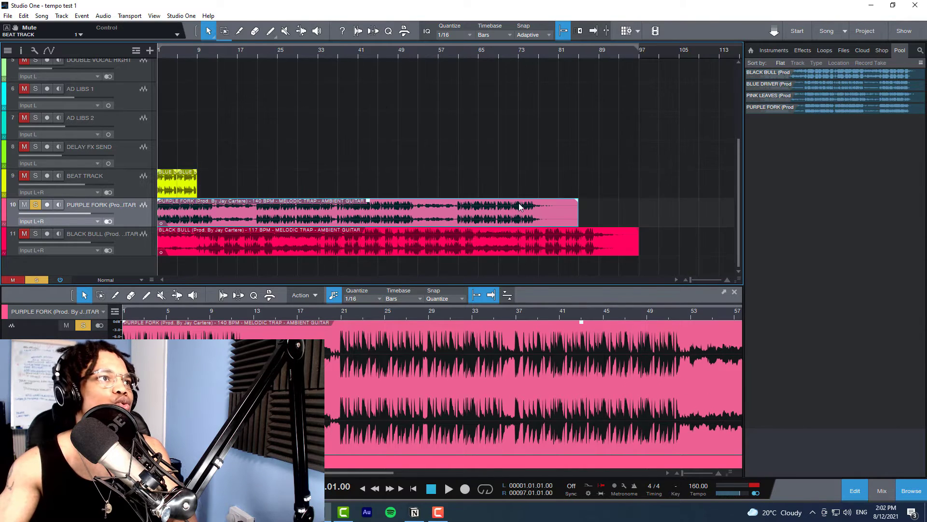
drag(578, 219, 198, 225)
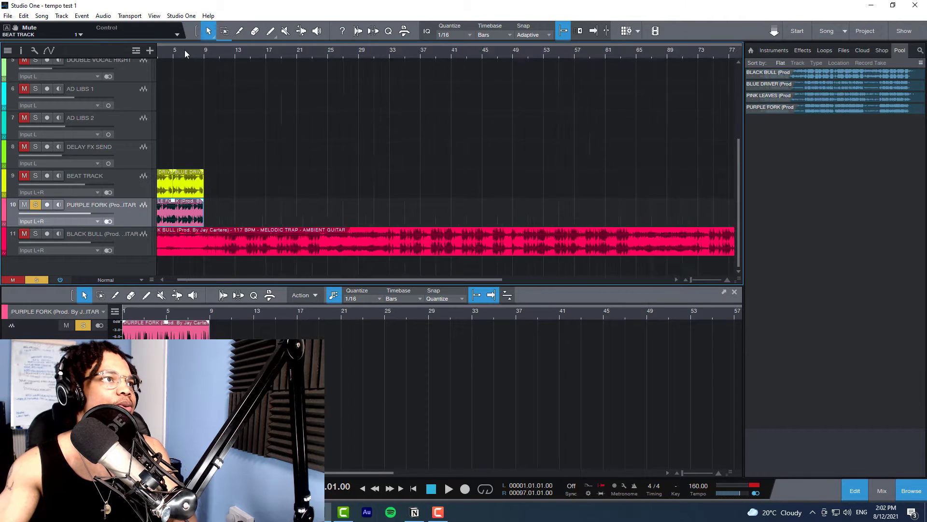
Step: Activate looping on the timeline and set the loop range from bar 1 to bar 9
scroll(185, 53, up, 4)
scroll(185, 54, up, 2)
drag(185, 50, 451, 50)
scroll(452, 50, down, 4)
scroll(451, 50, down, 3)
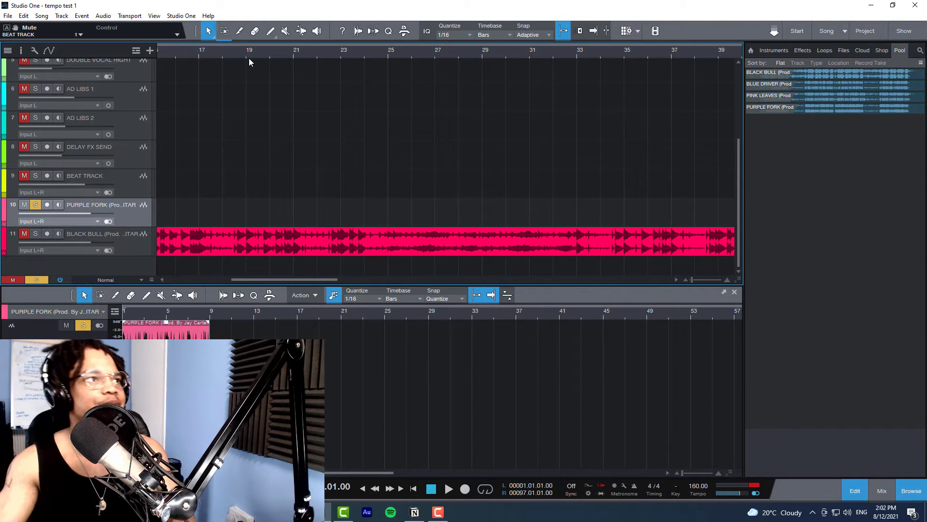
scroll(248, 59, down, 4)
drag(233, 50, 191, 53)
right_click(191, 53)
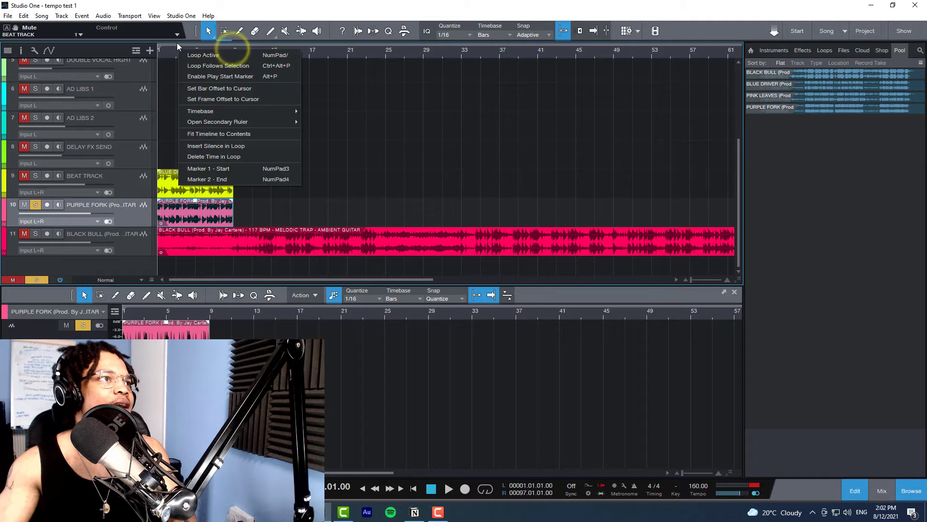
click(207, 53)
click(270, 46)
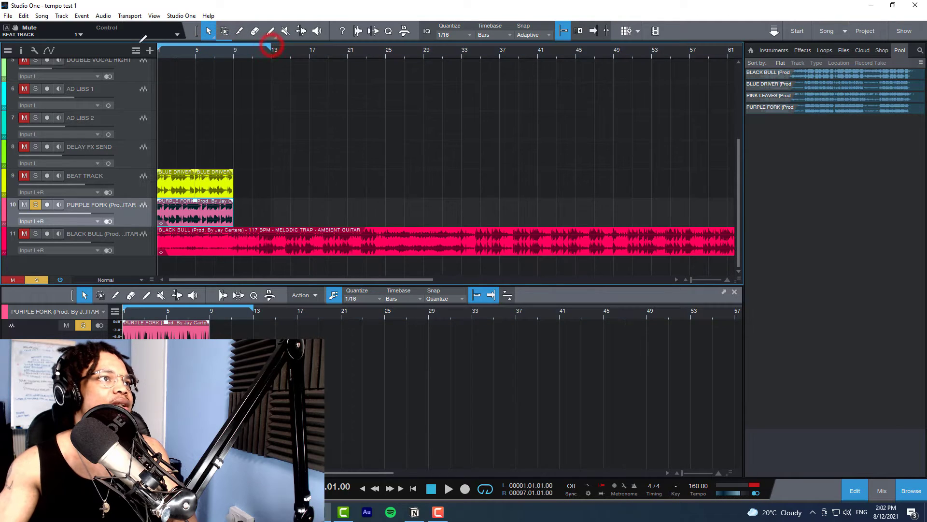
drag(269, 46, 238, 46)
scroll(184, 53, up, 5)
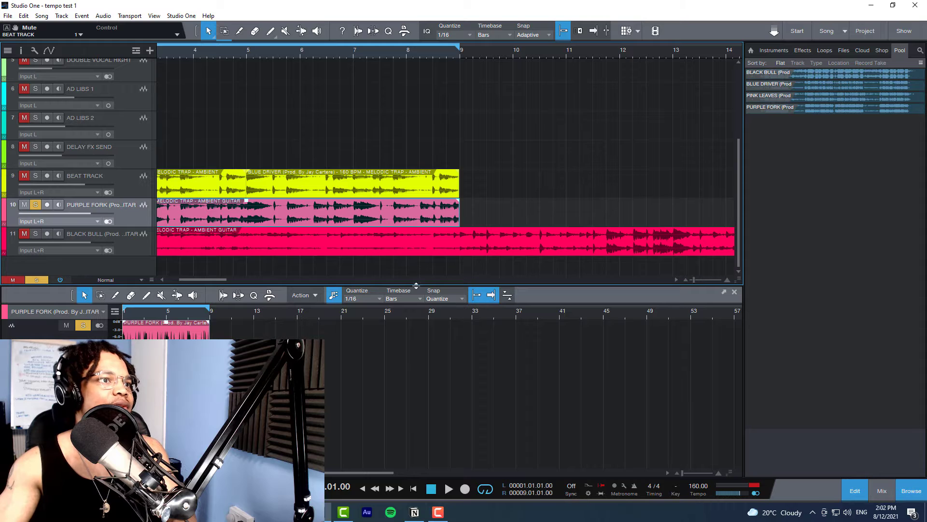
drag(207, 278, 195, 281)
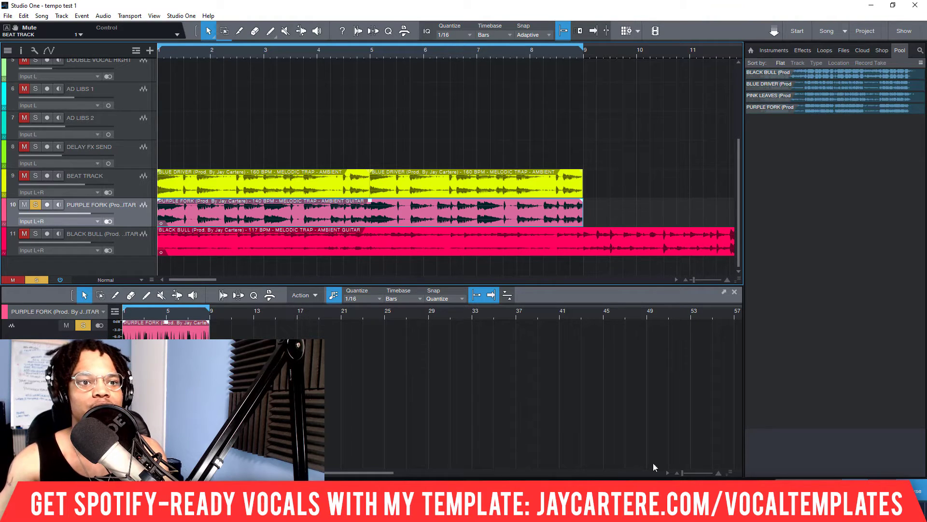
Step: Show the track inspector and set the PURPLE FORK track's tempo mode to Don't follow
click(21, 51)
click(86, 78)
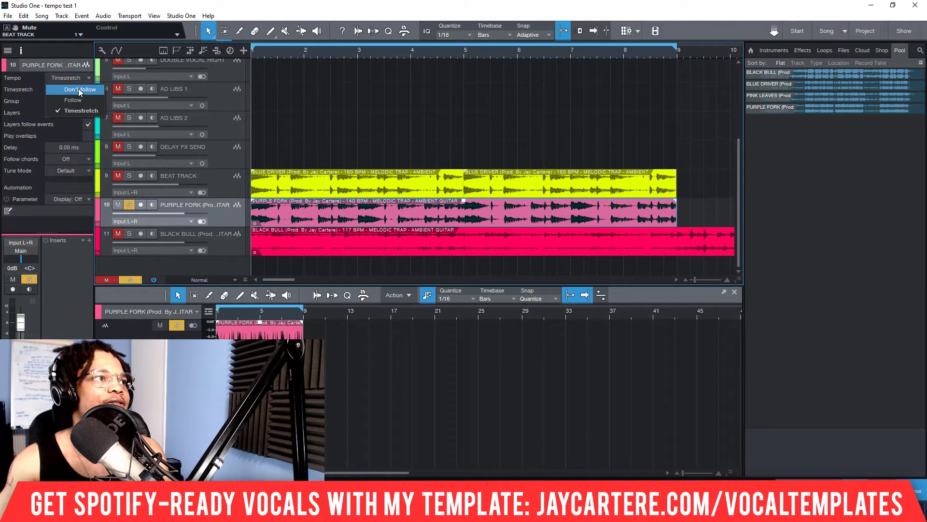
click(78, 88)
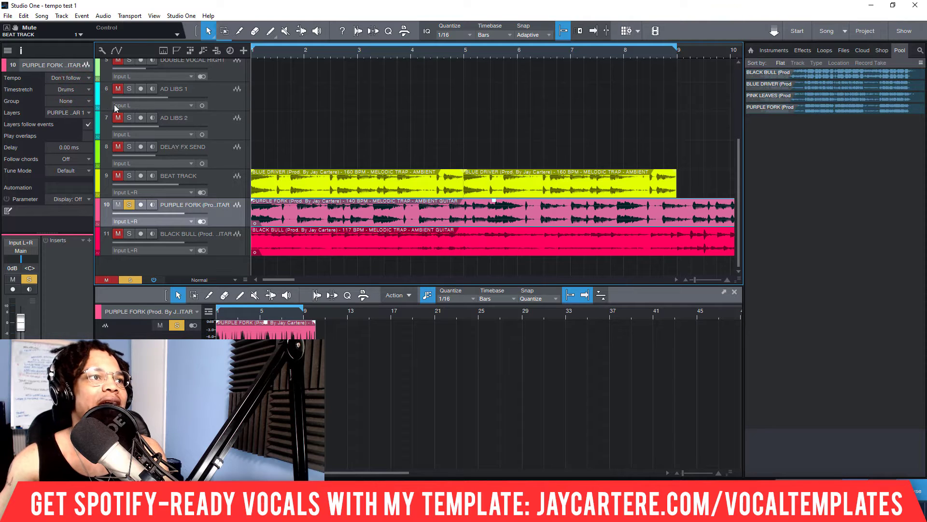
Step: Try the Follow tempo mode on the PURPLE FORK track and return it to Don't follow
click(84, 77)
click(81, 98)
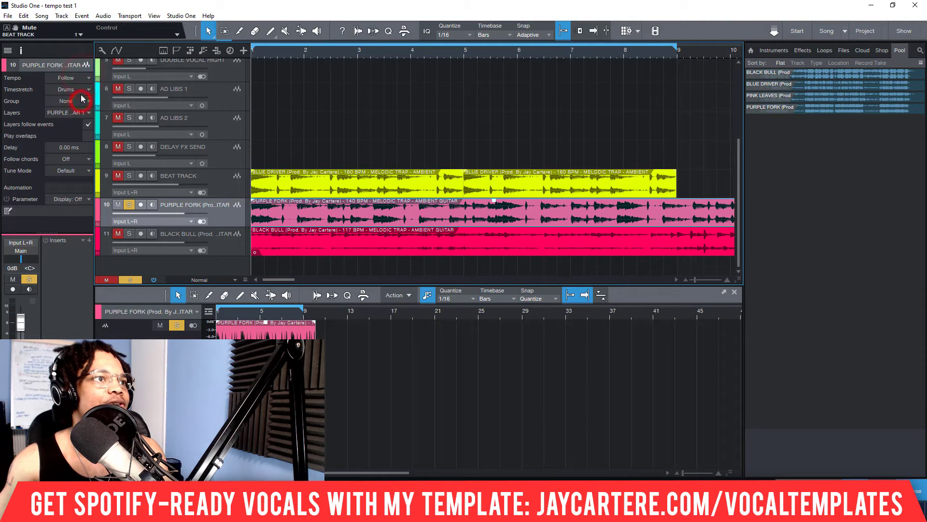
click(82, 74)
click(83, 89)
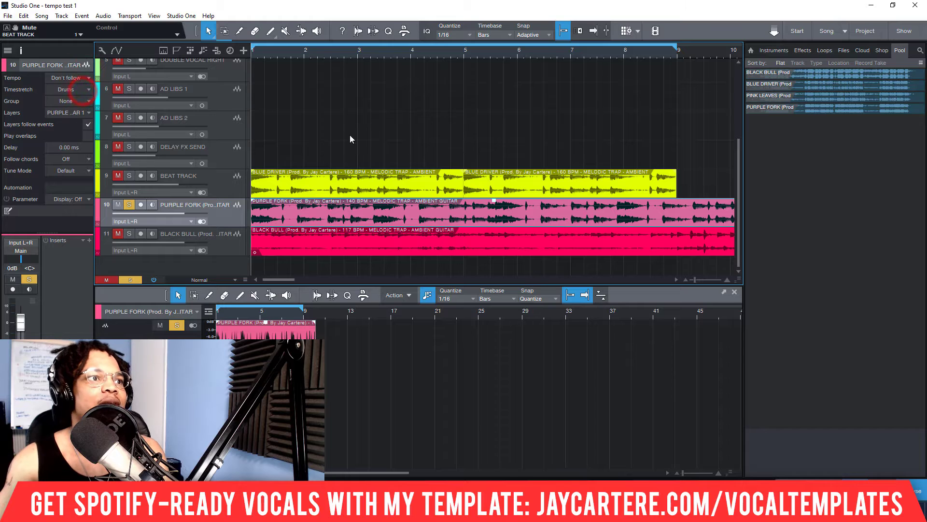
Step: Play the looped section of the PURPLE FORK track from the song start to listen to its beat
key(w)
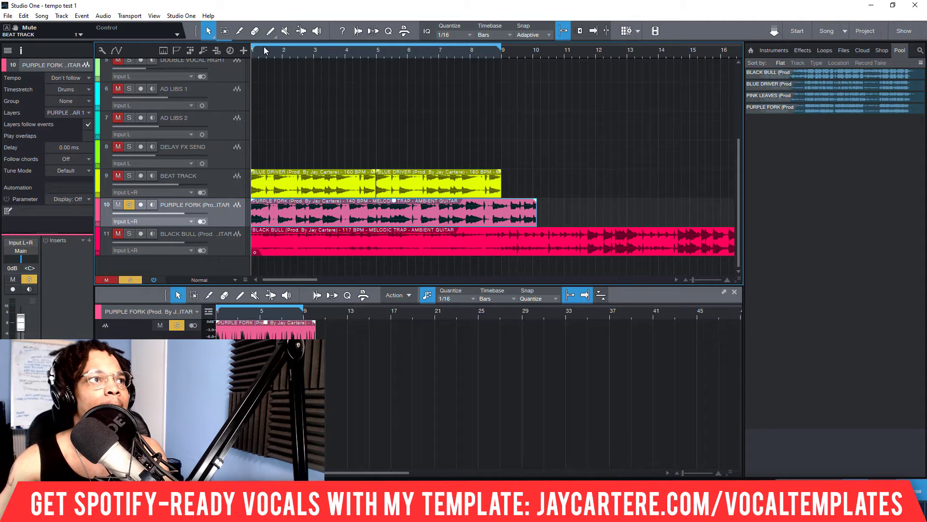
scroll(264, 47, up, 5)
scroll(264, 47, down, 6)
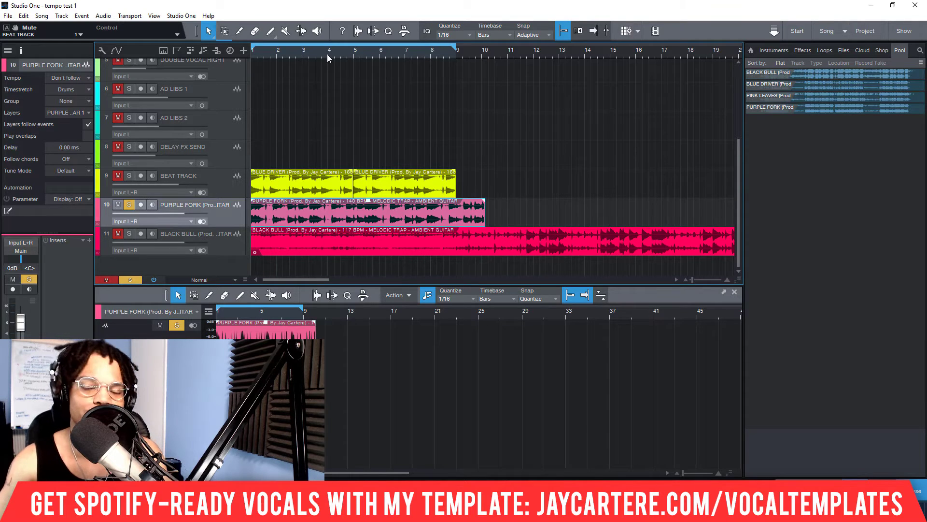
key(space)
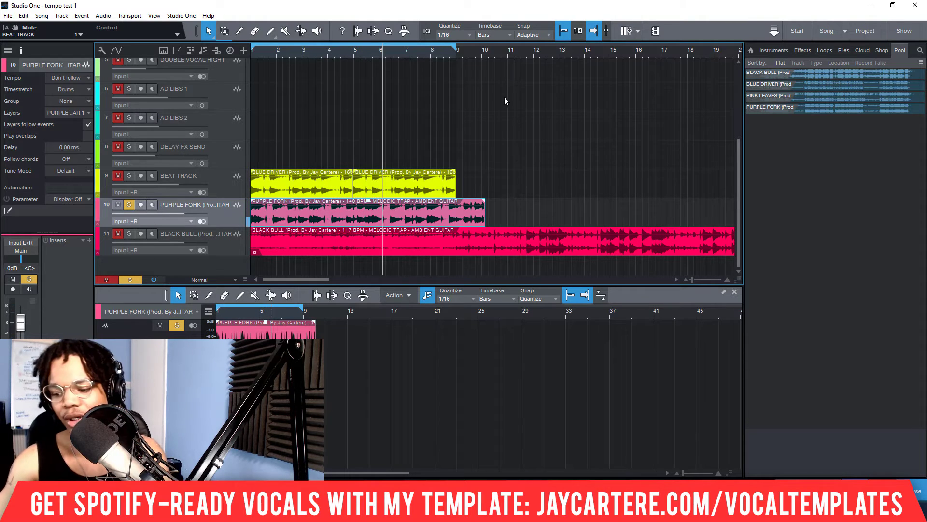
key(space)
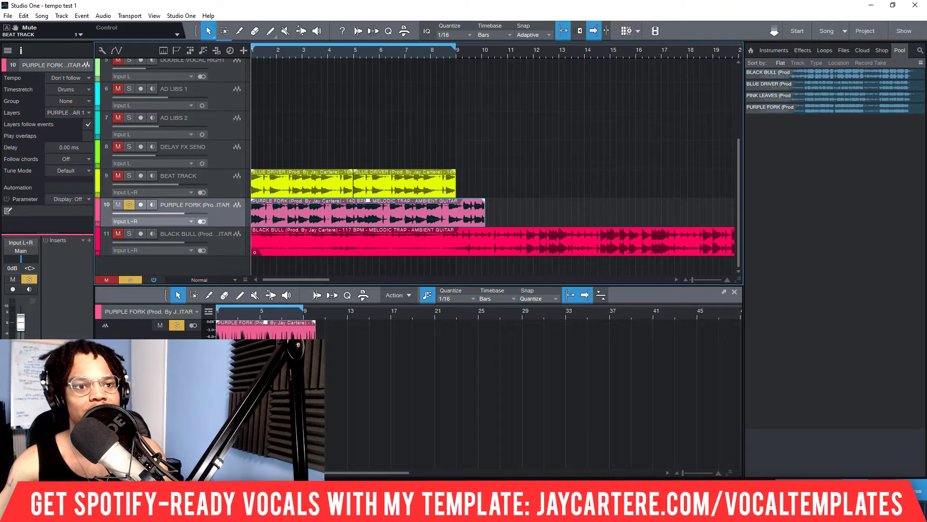
Step: Play the PURPLE FORK loop and tap the song tempo in time with it until the event spans bars 1 to 9
key(space)
click(698, 495)
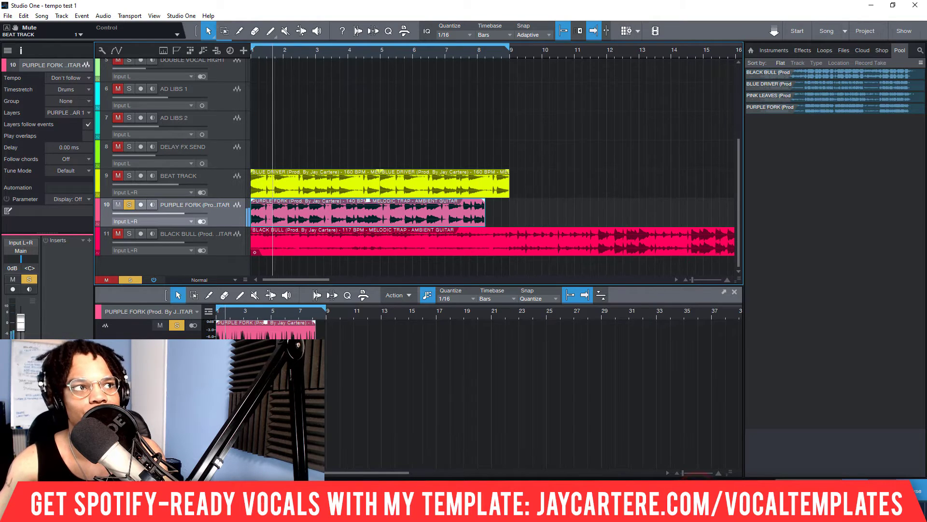
text(170)
key(Return)
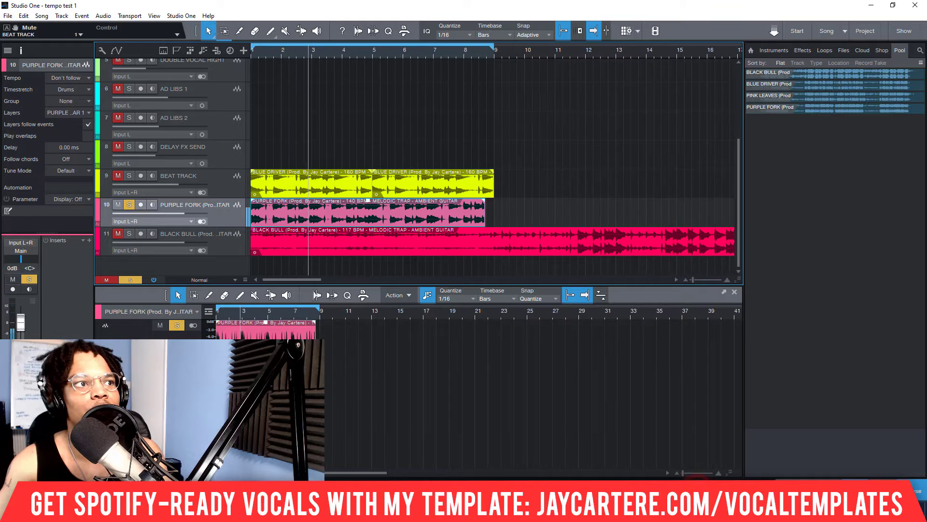
click(698, 495)
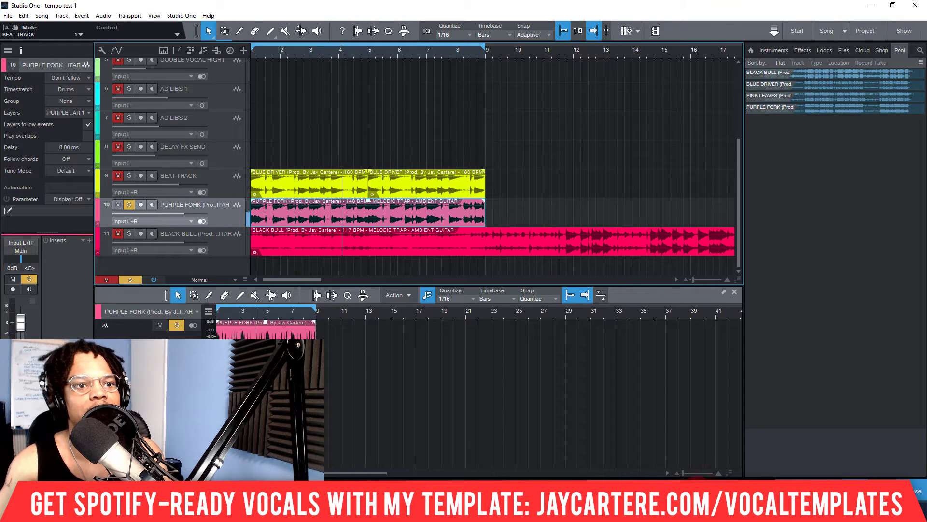
click(698, 495)
click(698, 495)
click(698, 495)
click(698, 495)
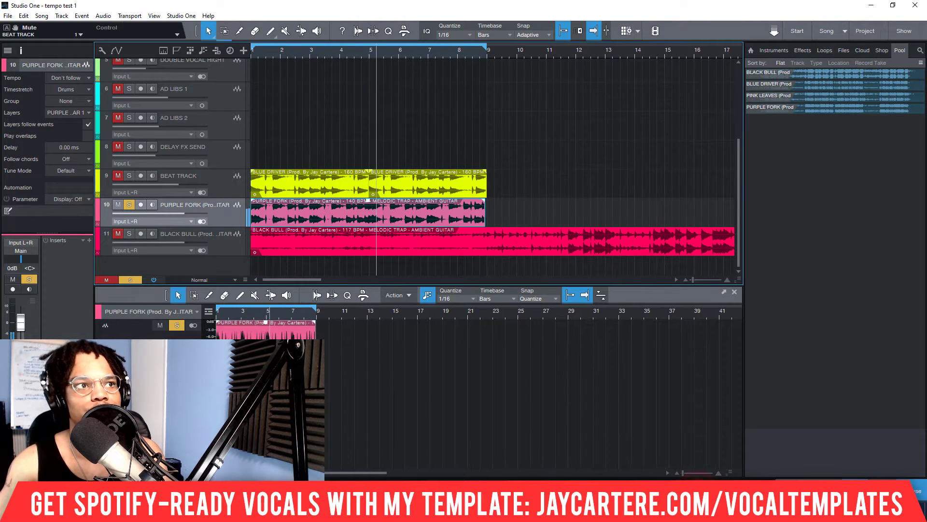
click(698, 495)
click(698, 495)
click(698, 495)
click(698, 495)
click(698, 495)
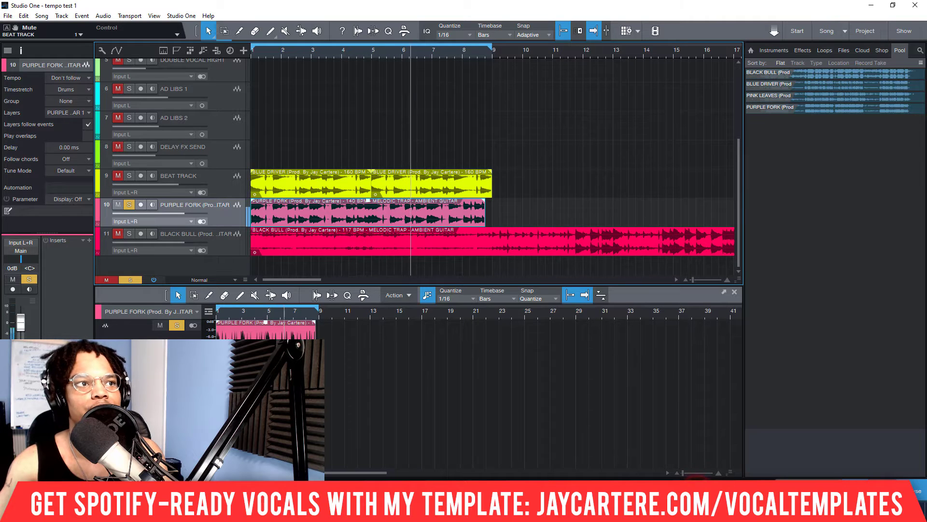
click(698, 495)
click(698, 495)
click(698, 495)
click(698, 495)
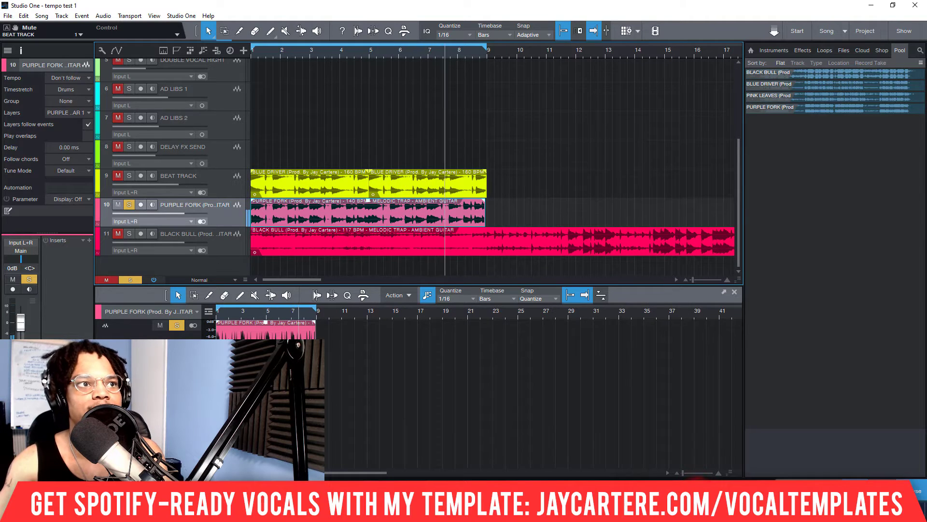
click(698, 495)
click(698, 495)
click(698, 495)
click(698, 495)
click(697, 495)
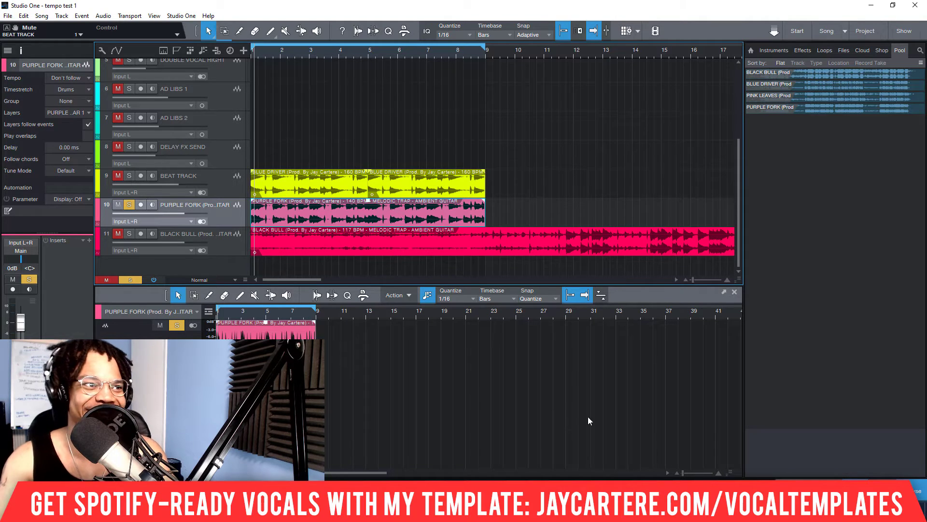
Step: Unsolo and mute the PURPLE FORK track, and select the BLACK BULL event
click(129, 204)
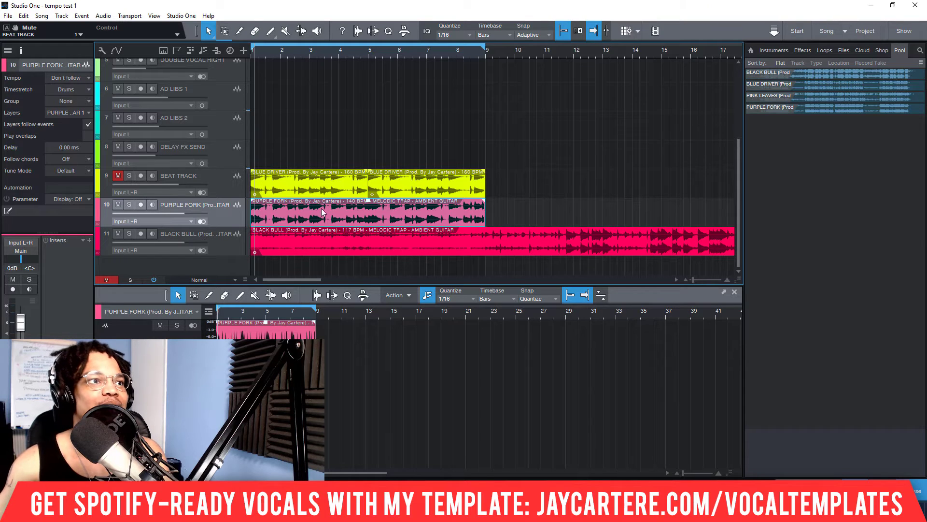
click(118, 205)
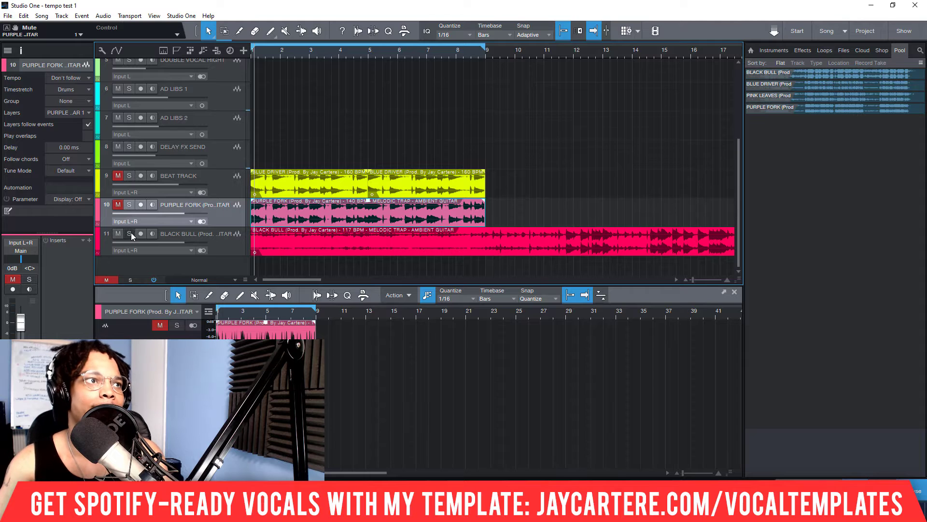
click(253, 244)
mouse_move(268, 245)
mouse_down()
mouse_move(582, 244)
mouse_move(252, 244)
mouse_up()
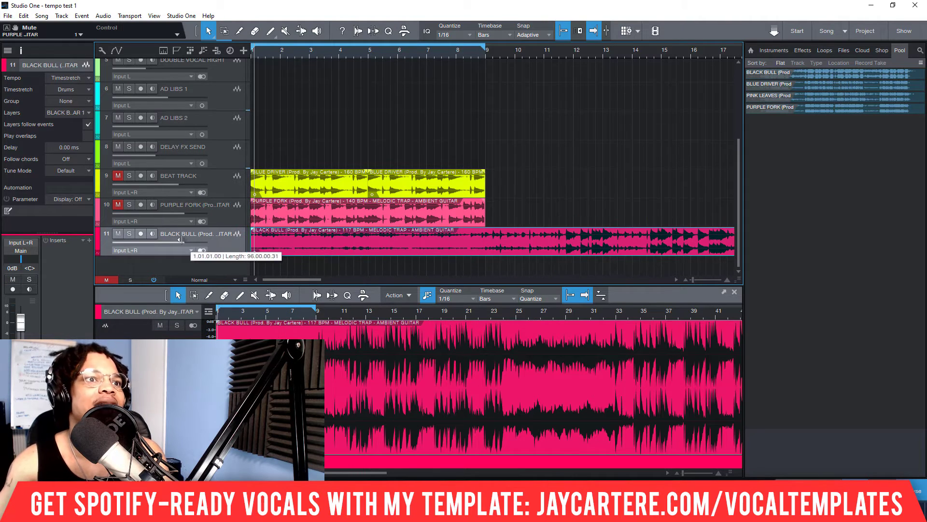
Step: Play the BLACK BULL track from several points between bars 11 and 13 to locate its first downbeat
click(573, 54)
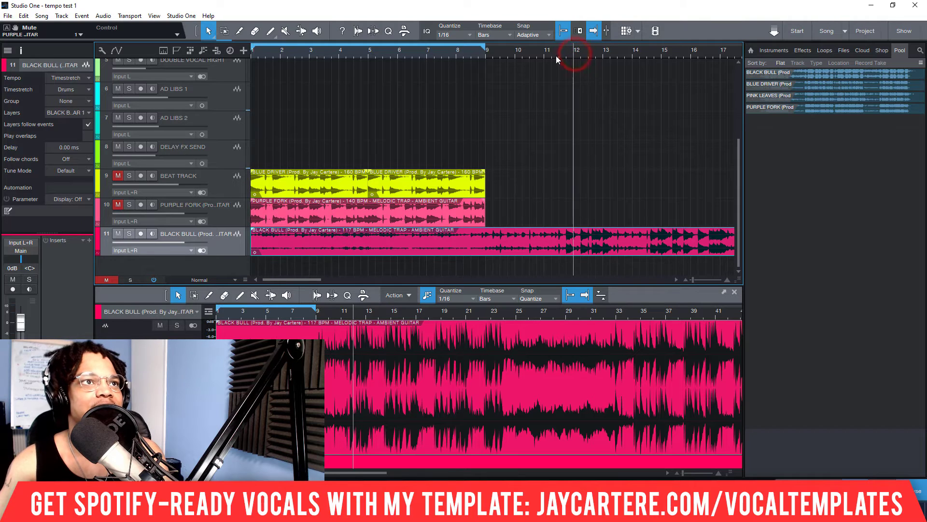
click(553, 56)
key(space)
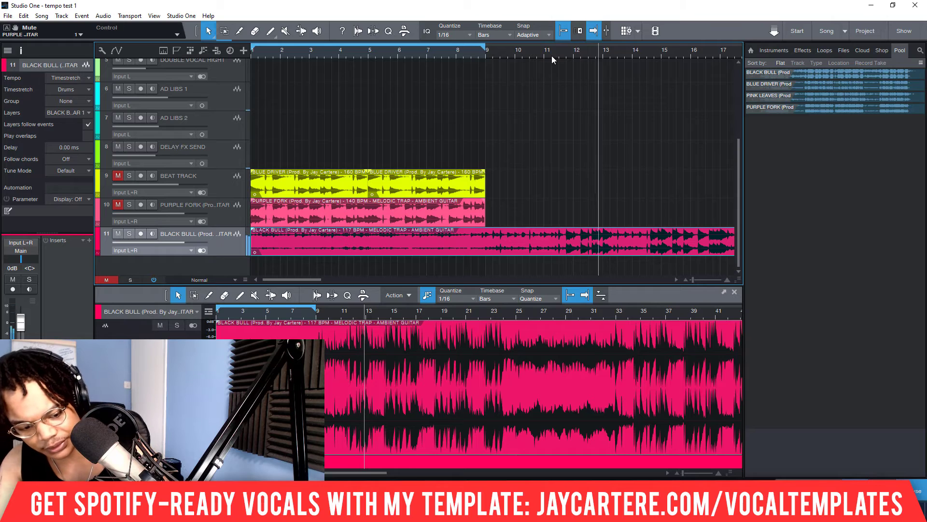
key(space)
click(590, 49)
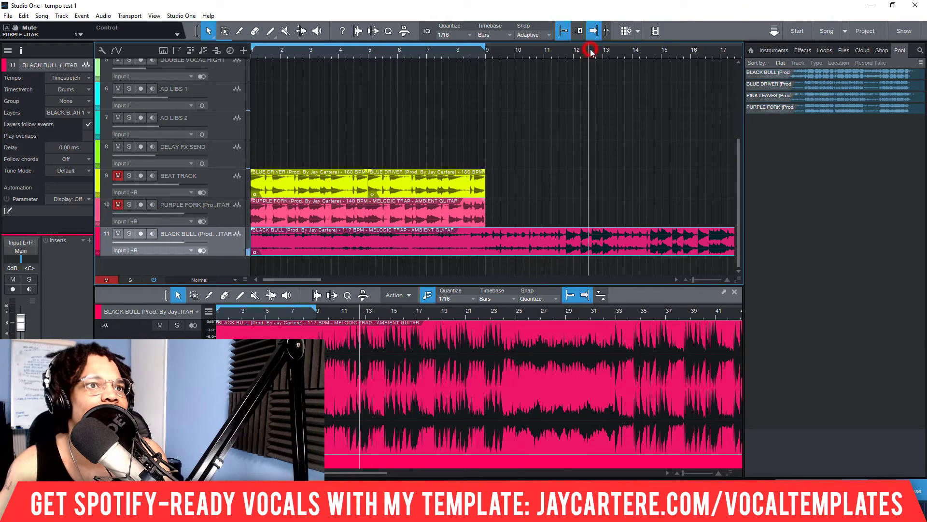
key(space)
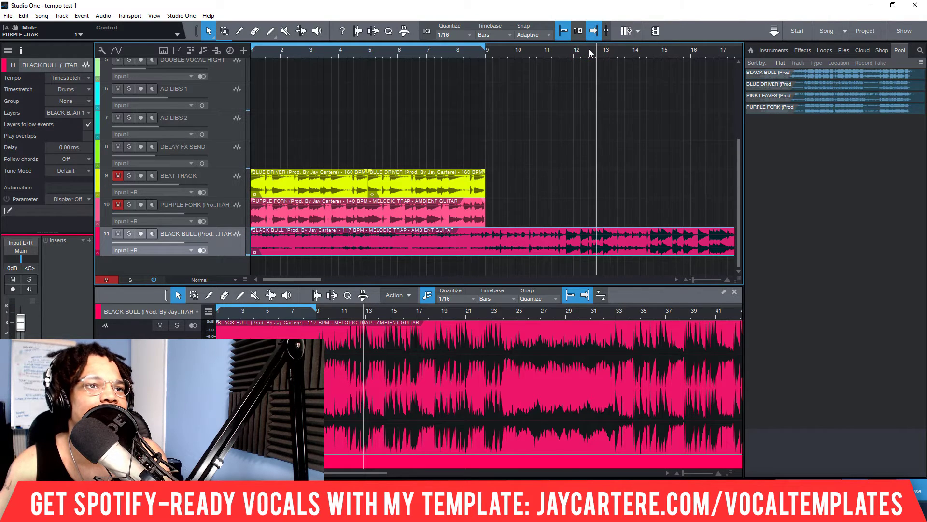
key(space)
click(598, 50)
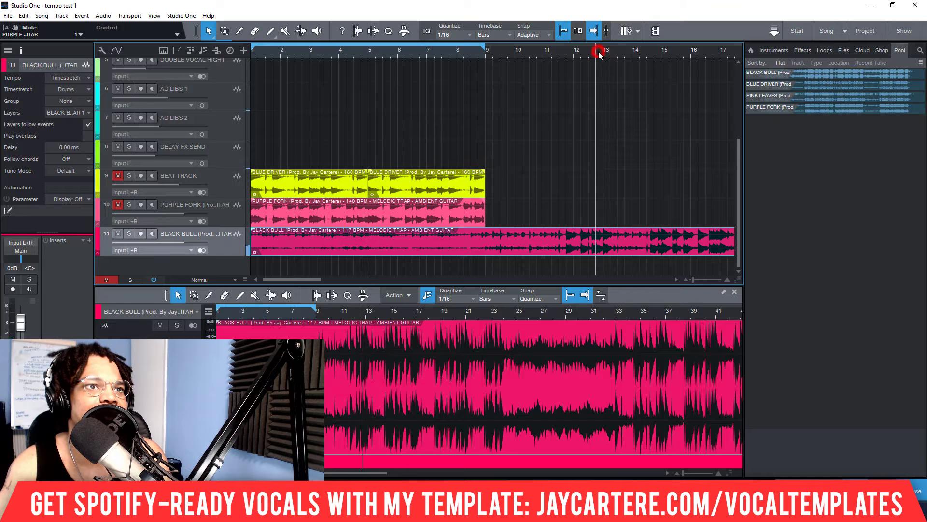
key(space)
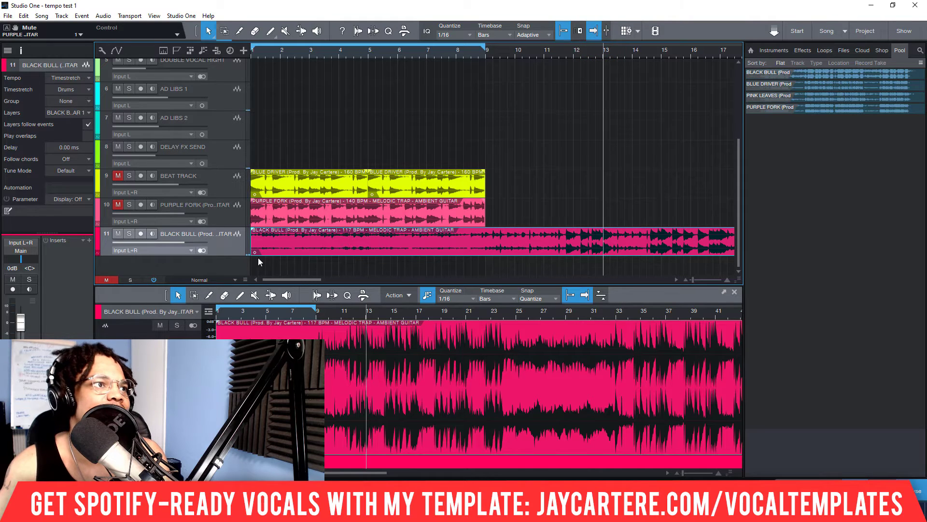
Step: Trim the start of the BLACK BULL event to about bar 13, move it to bar 1 and play it soloed
mouse_move(251, 245)
mouse_down()
mouse_move(633, 243)
mouse_move(253, 231)
mouse_move(254, 239)
mouse_up()
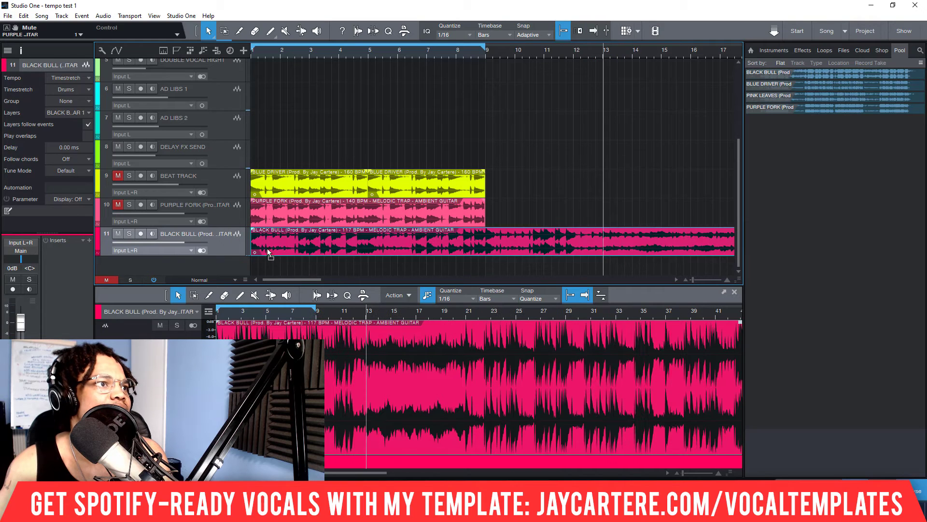
click(129, 233)
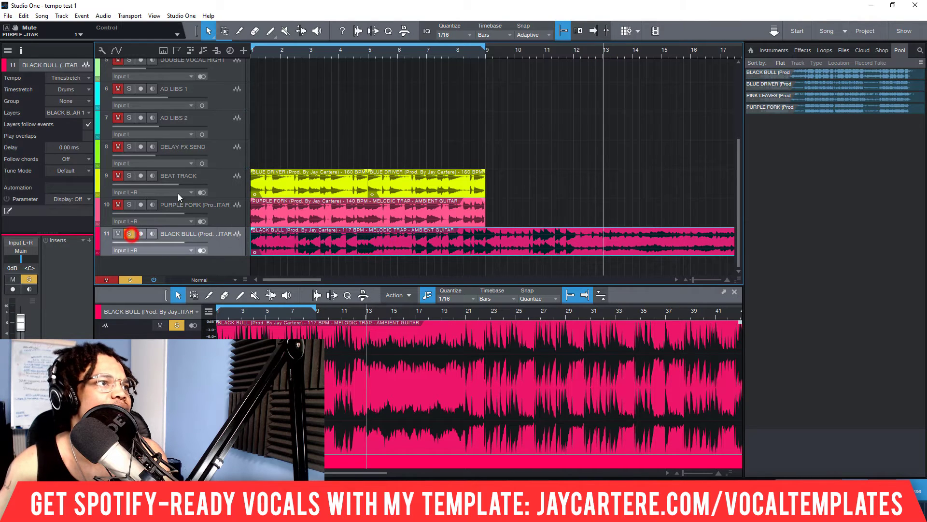
key(comma)
key(space)
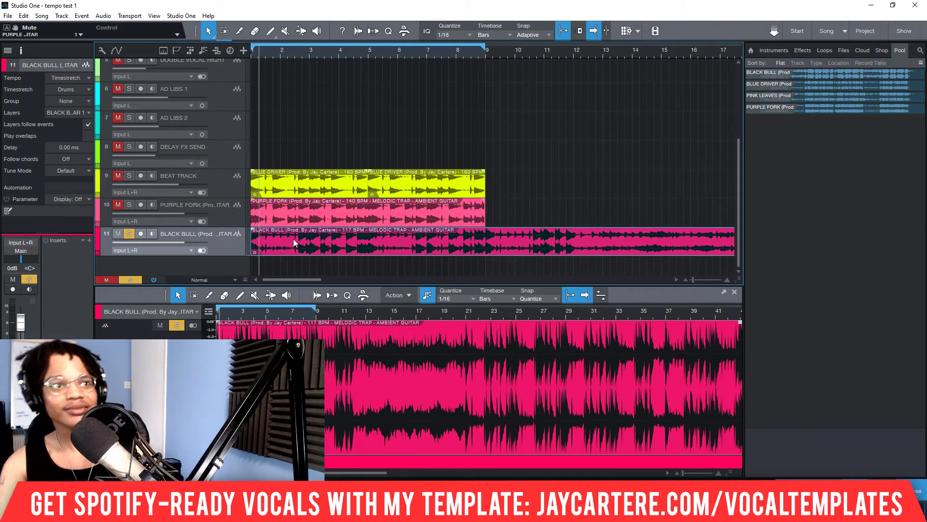
Step: Shorten the BLACK BULL event so that it ends at bar 9
scroll(363, 51, down, 8)
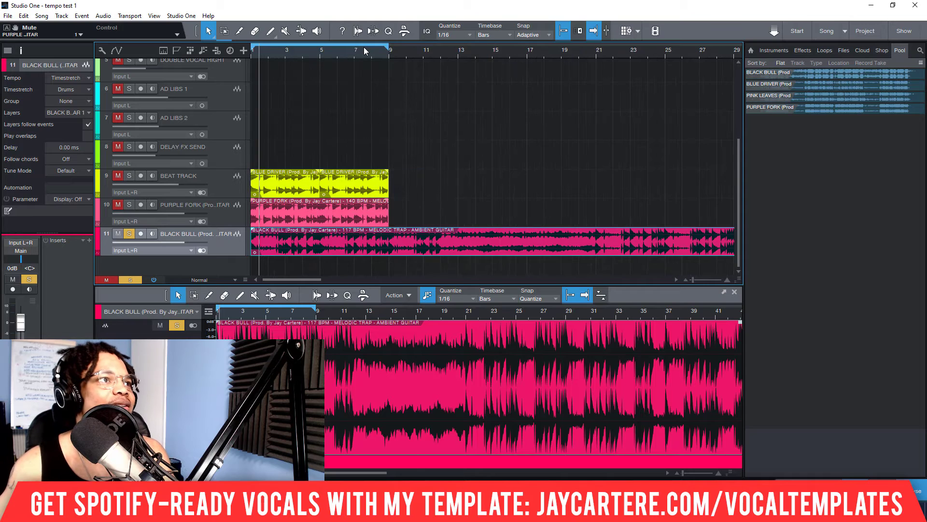
drag(605, 250, 285, 254)
scroll(267, 49, up, 10)
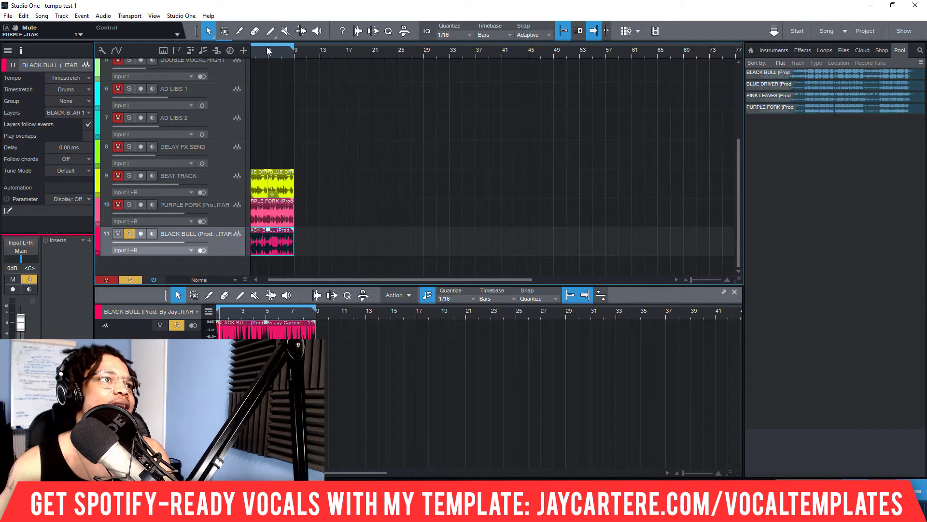
drag(268, 50, 556, 56)
scroll(424, 55, down, 2)
scroll(424, 55, down, 4)
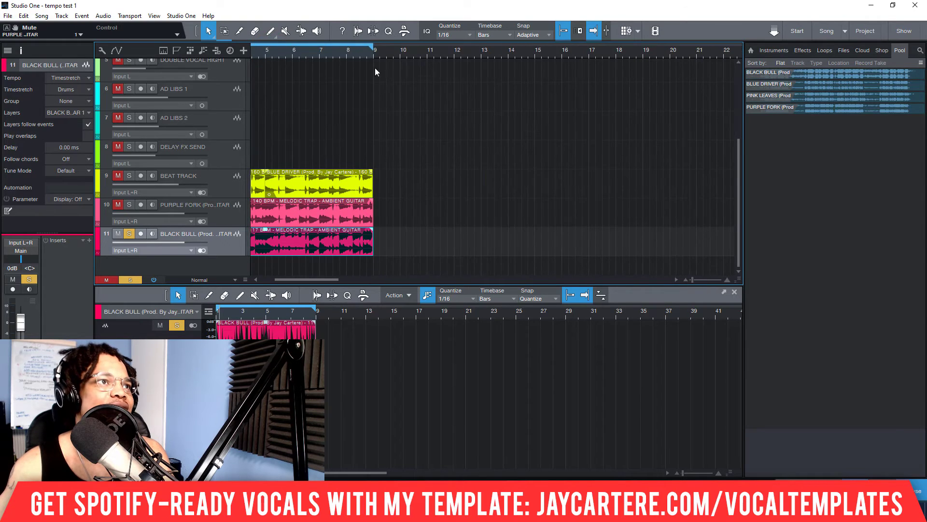
Step: Clear the file tempo of the BLACK BULL event so that it is not set
scroll(370, 70, up, 2)
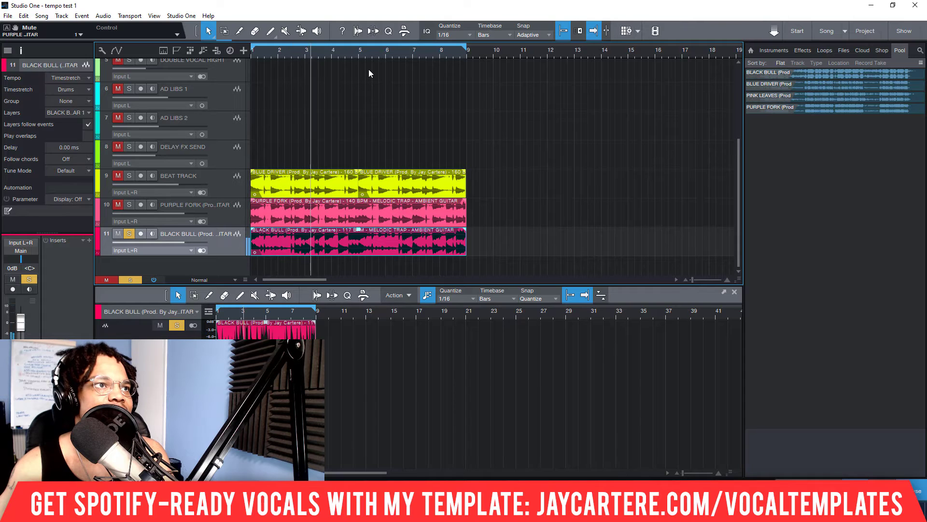
scroll(369, 51, up, 3)
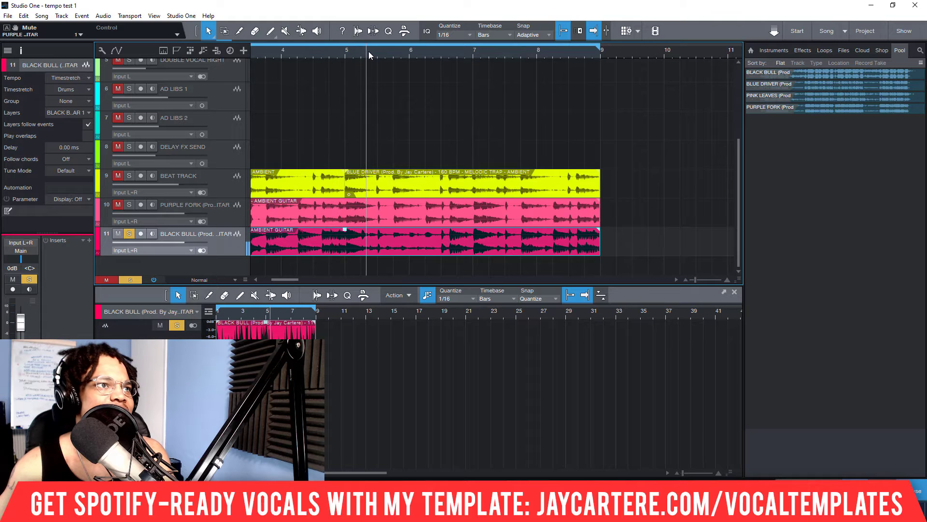
right_click(395, 242)
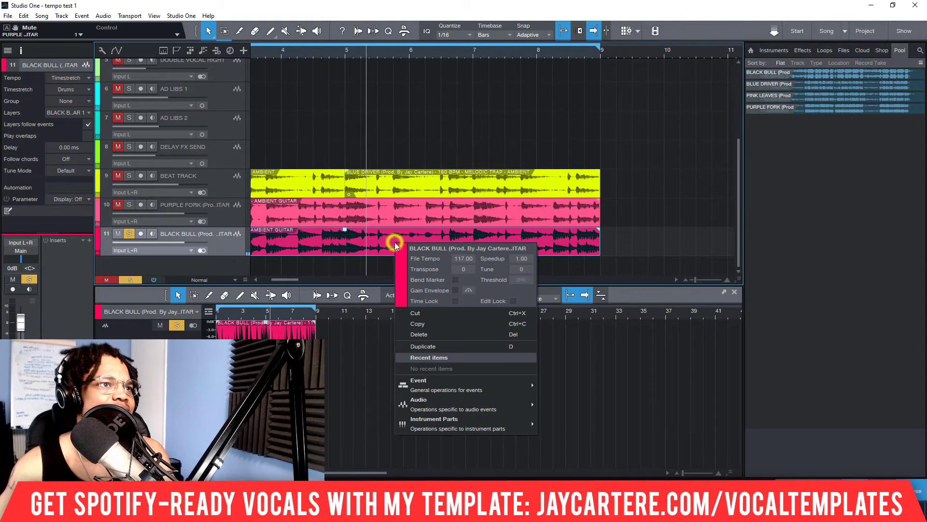
click(465, 258)
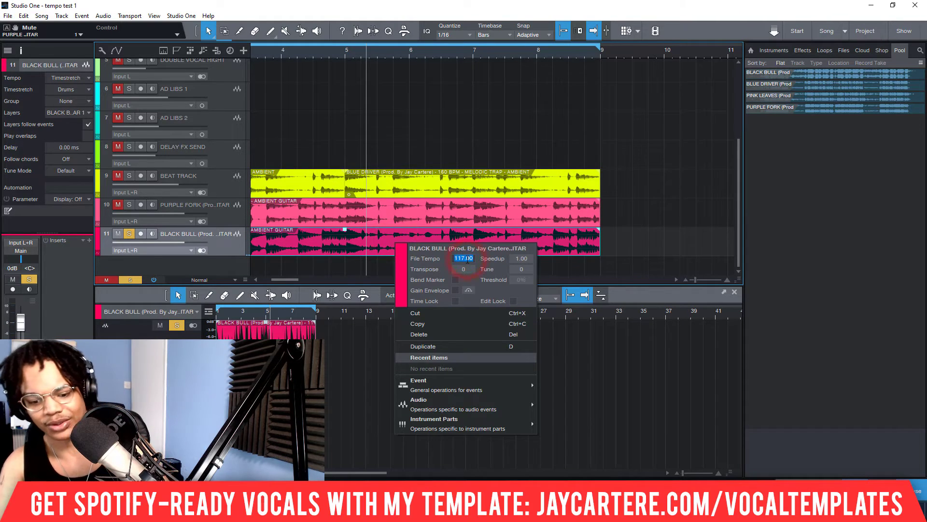
key(BackSpace)
key(Return)
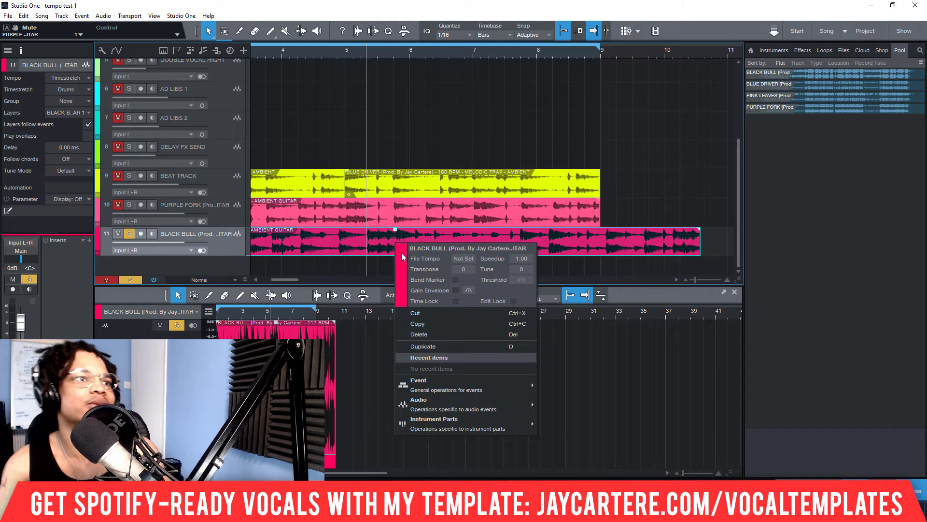
click(540, 242)
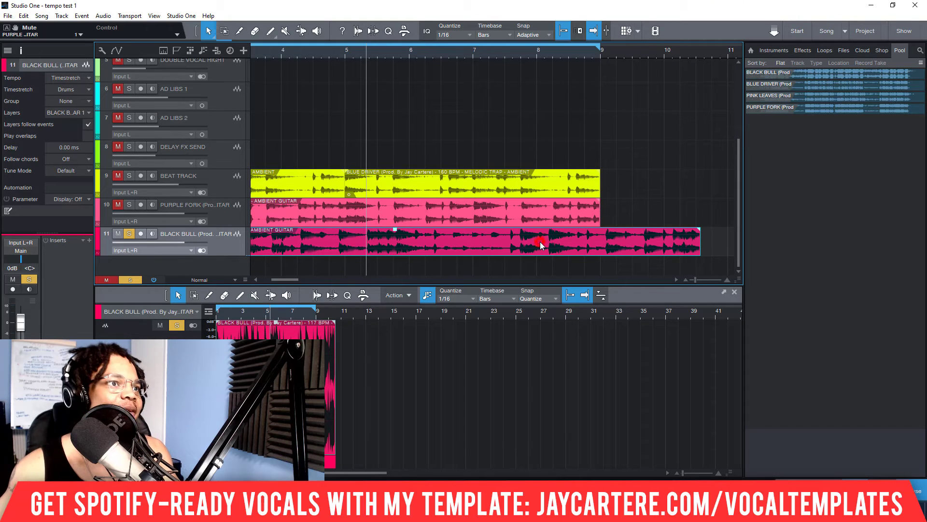
click(75, 78)
click(78, 91)
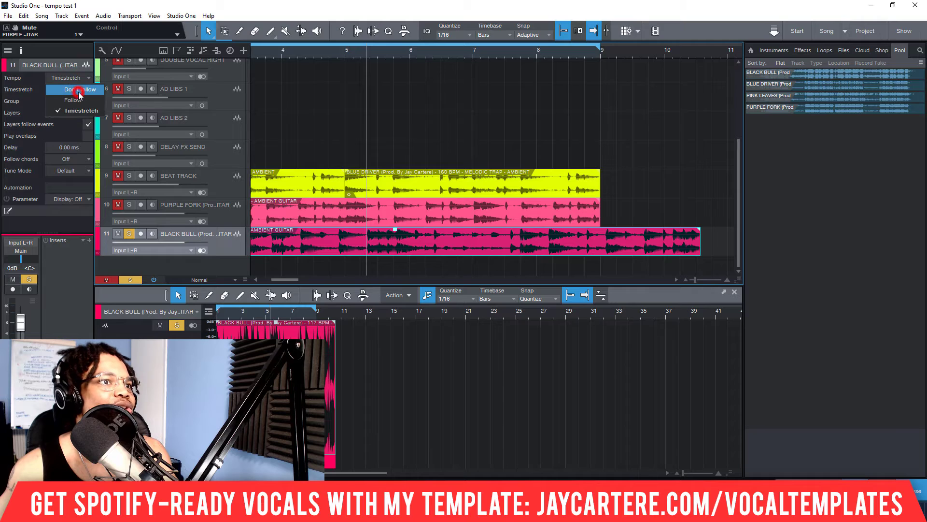
click(77, 79)
click(78, 110)
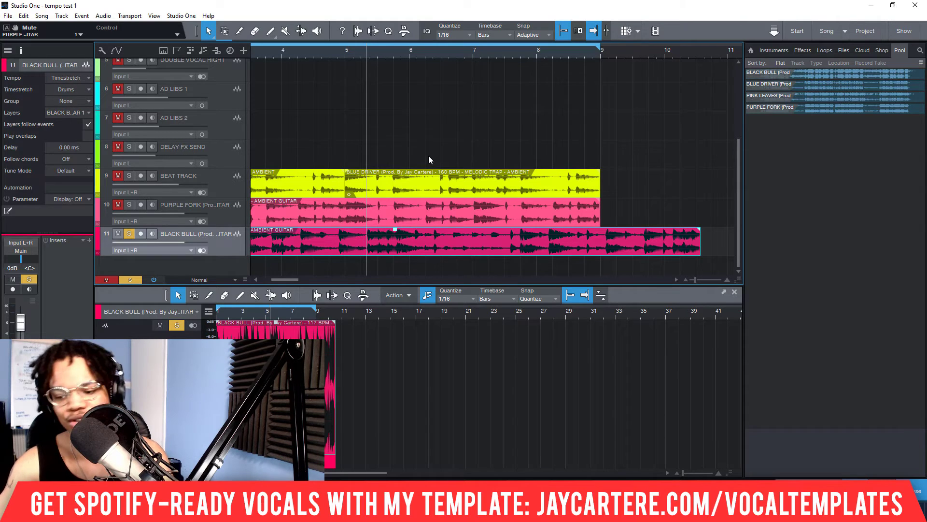
Step: Play the soloed BLACK BULL event from bar 1 to listen to it without a file tempo
key(comma)
scroll(384, 51, down, 3)
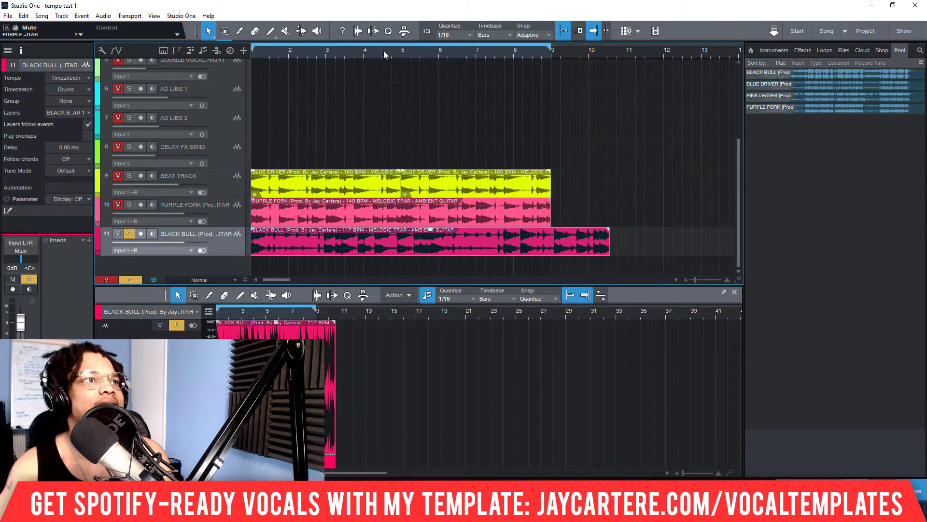
scroll(383, 51, down, 2)
scroll(383, 50, up, 4)
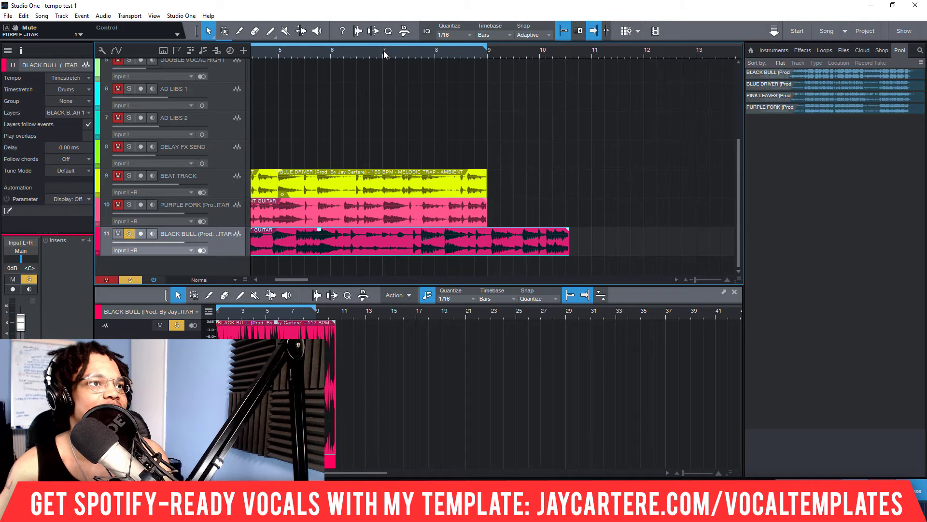
key(space)
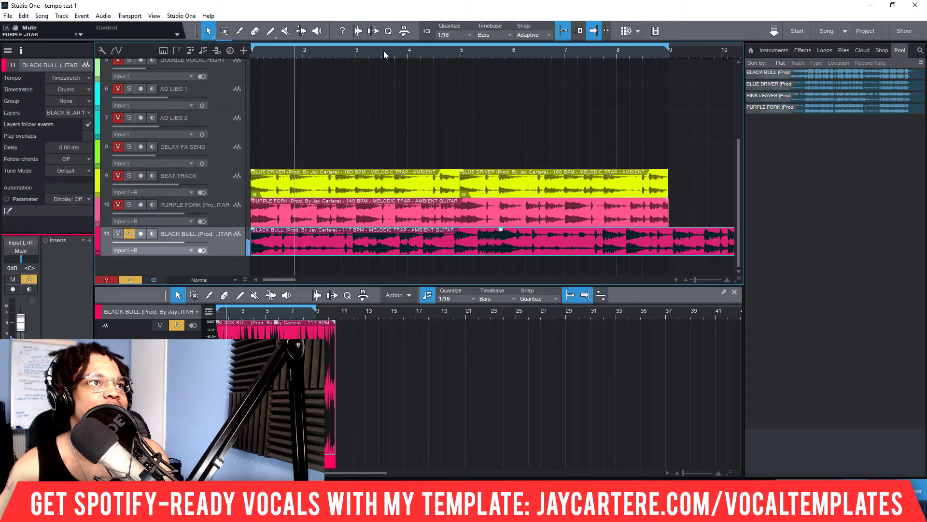
scroll(383, 50, down, 2)
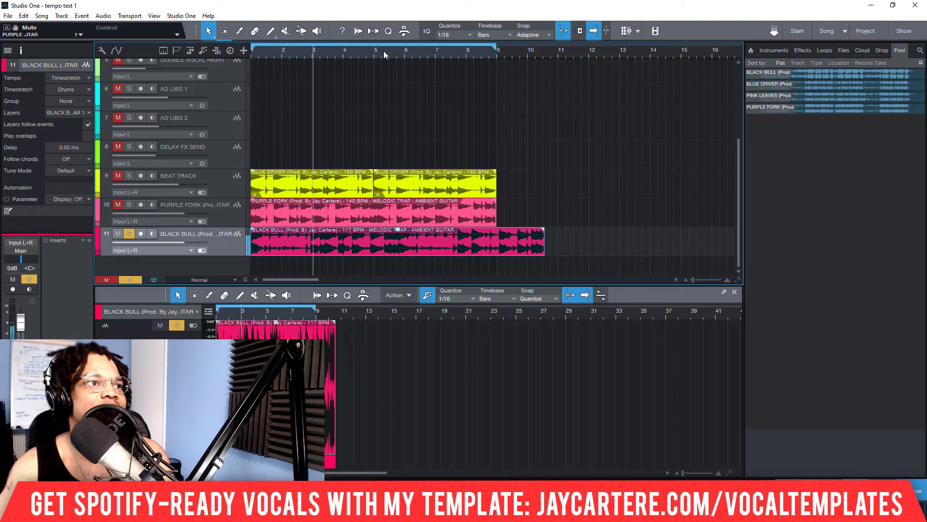
Step: Check the file tempo of the PURPLE FORK event
right_click(337, 211)
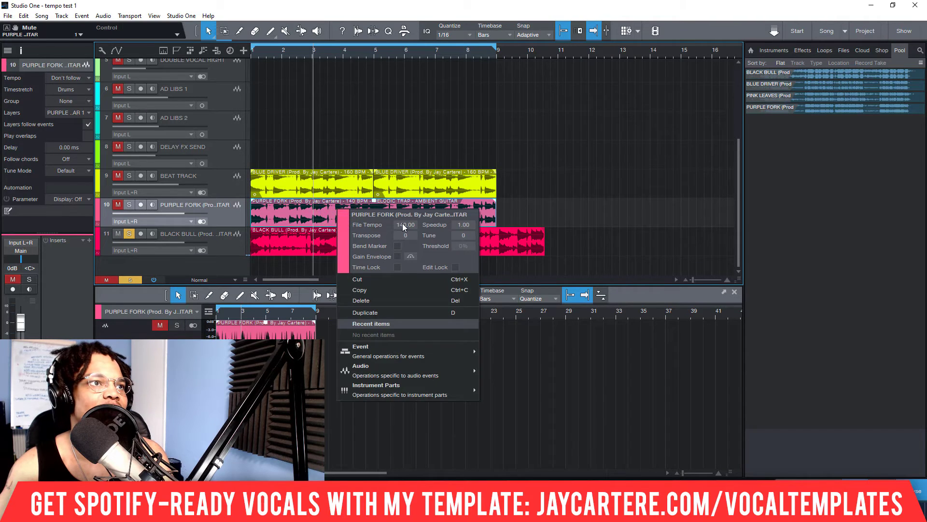
right_click(454, 211)
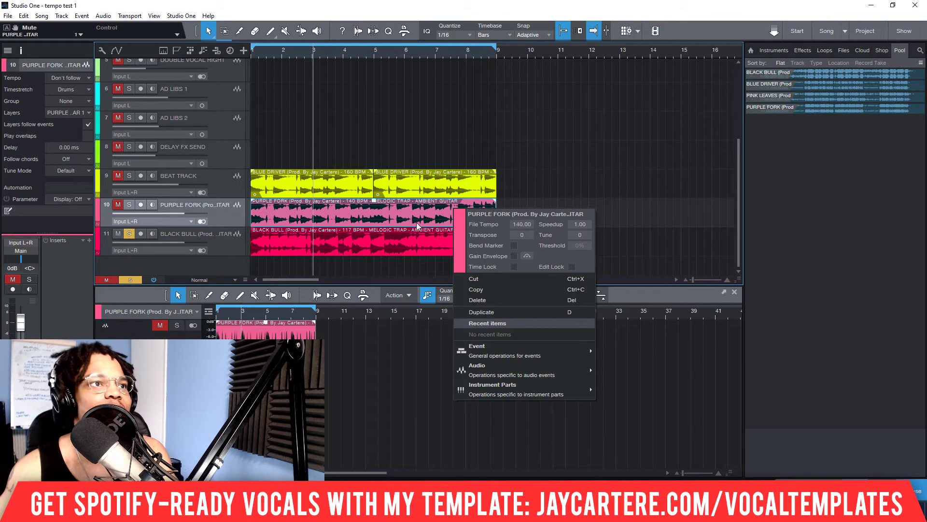
click(546, 175)
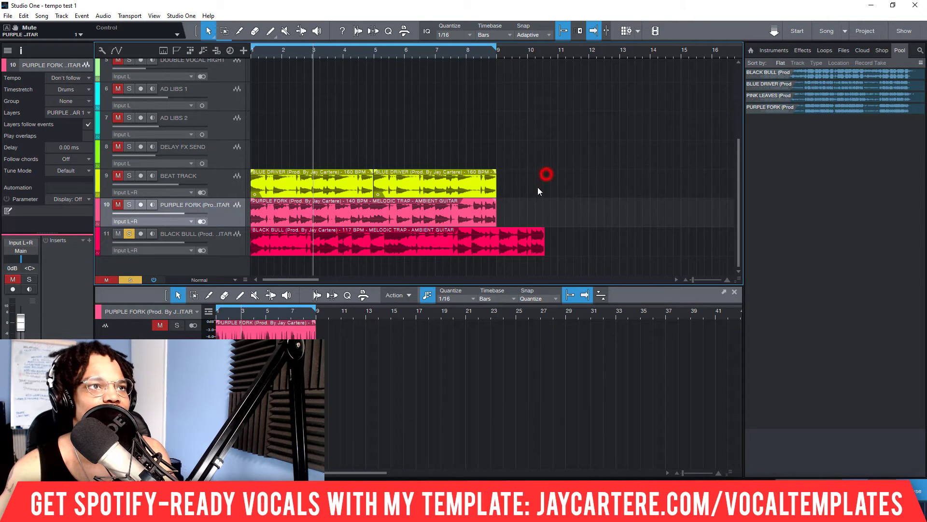
Step: Shorten the BLACK BULL event so that it ends at bar 9 and return the playhead to the start
click(541, 247)
drag(541, 247, 496, 247)
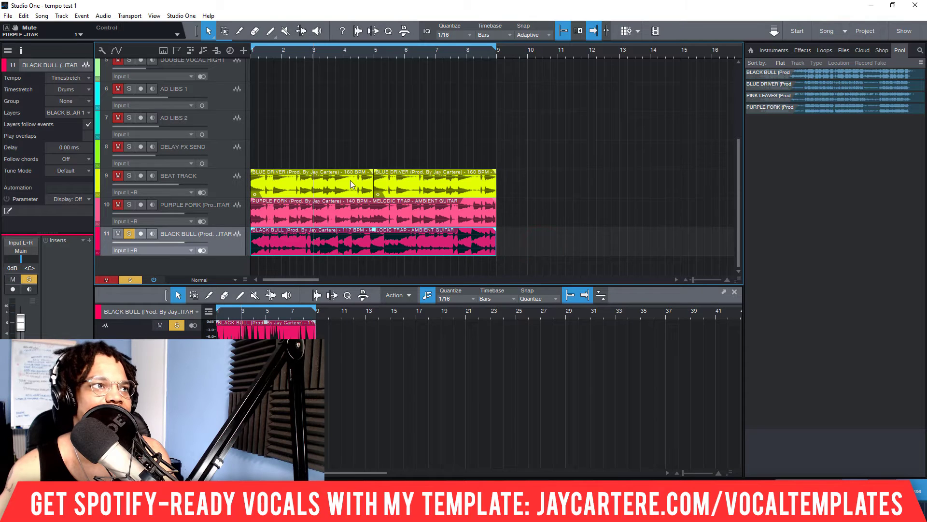
key(comma)
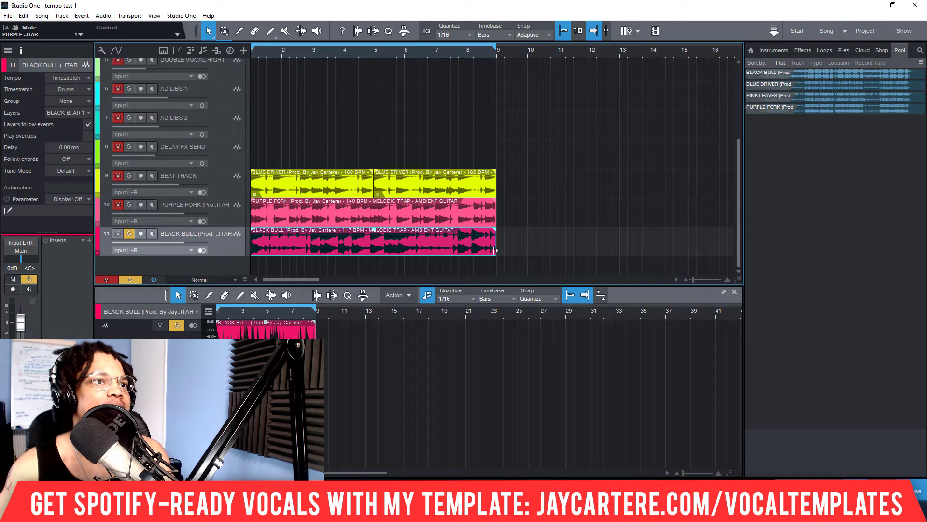
Step: Try a four-bar loop by ending the BLACK BULL event and the loop range at bar 5, and play it
drag(495, 250, 371, 248)
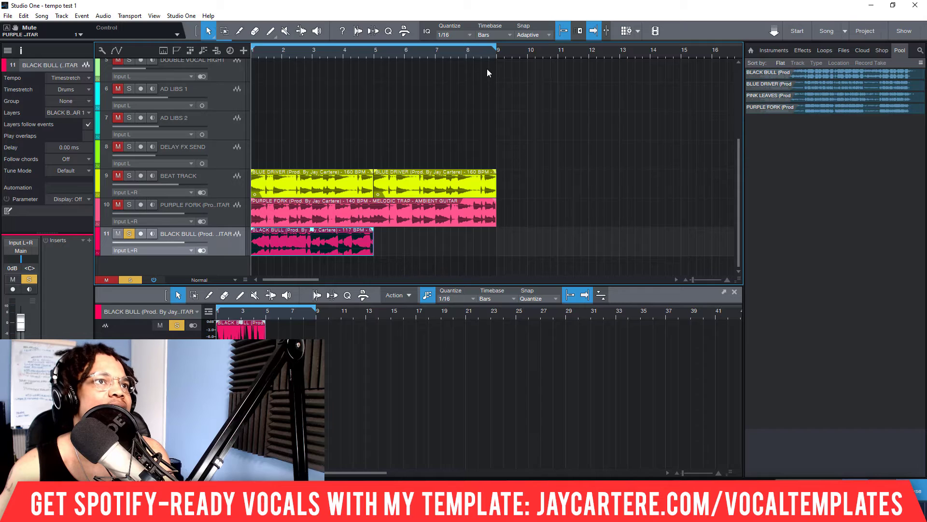
drag(498, 48, 379, 51)
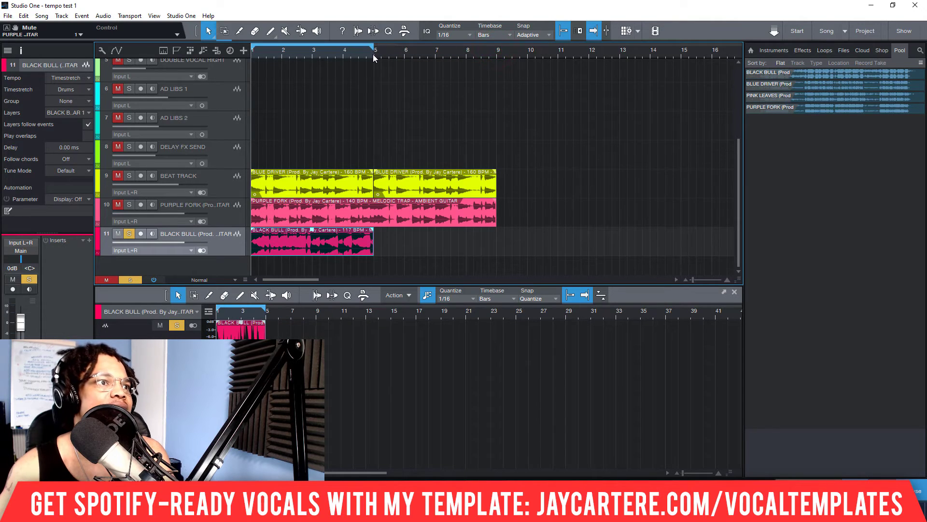
key(space)
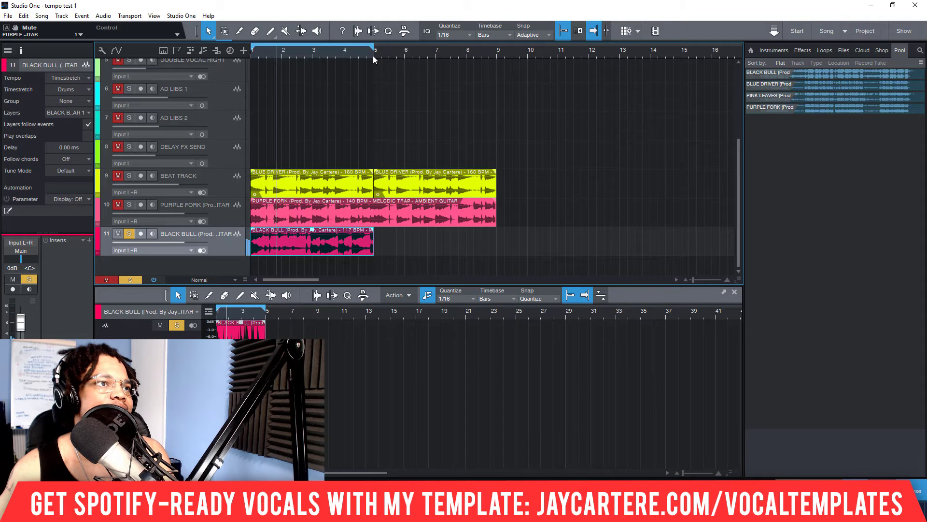
scroll(353, 56, up, 2)
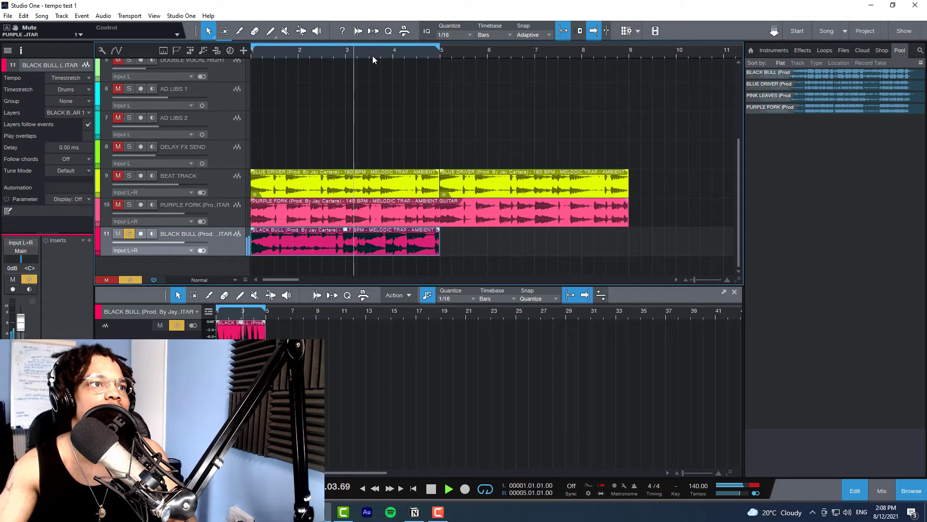
key(space)
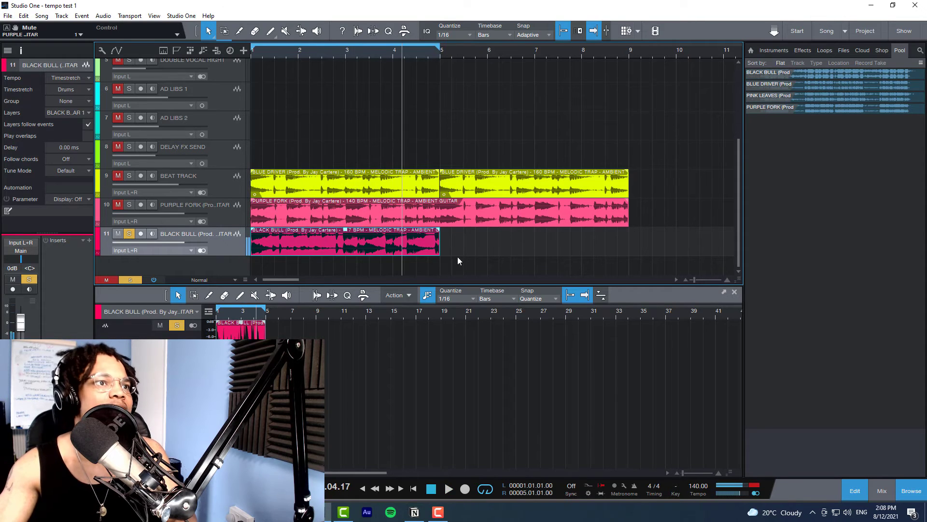
Step: Extend the BLACK BULL event and the loop range to bar 9 and return the playhead to the start
drag(439, 245, 627, 243)
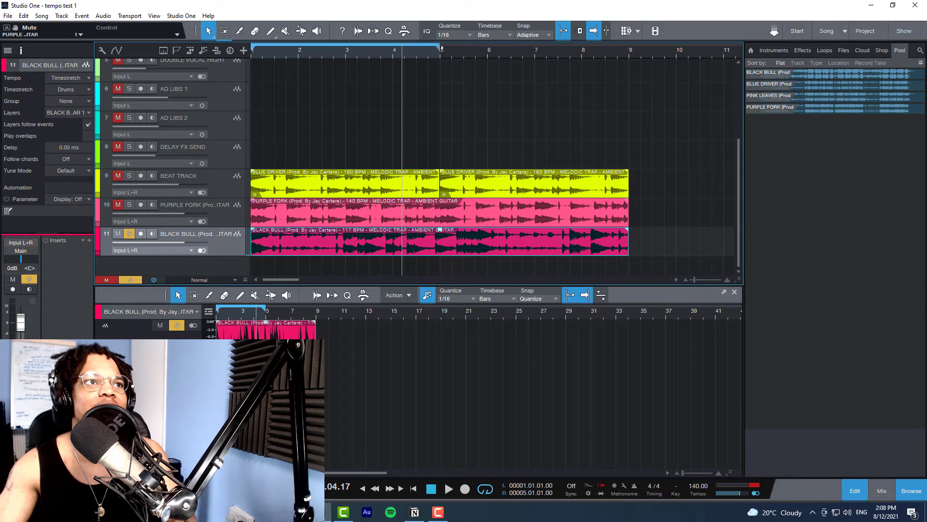
drag(440, 48, 638, 53)
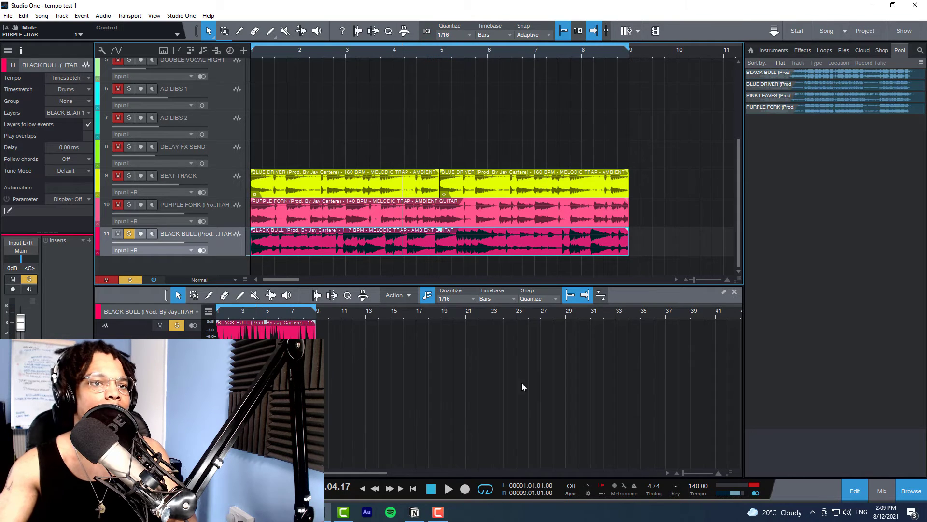
key(Home)
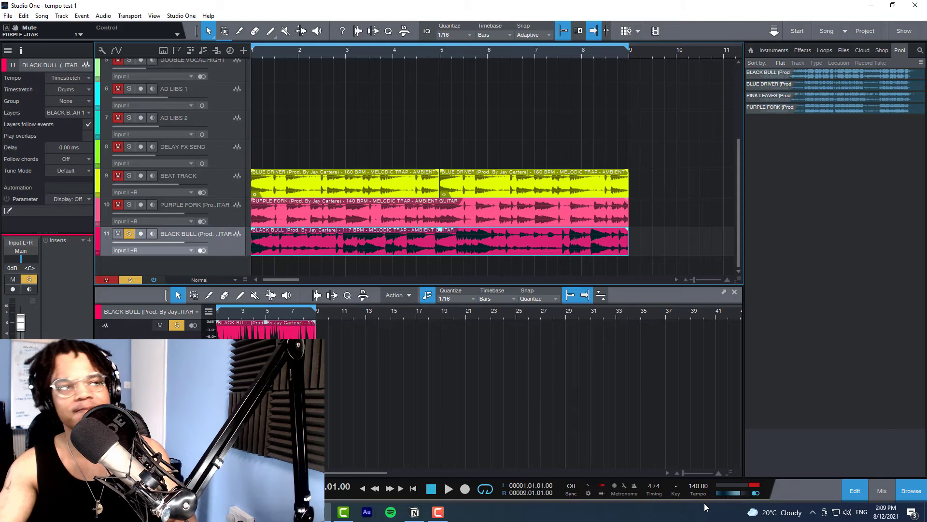
Step: Set the BLACK BULL track's tempo mode to Don't follow and check the event's file tempo
click(84, 79)
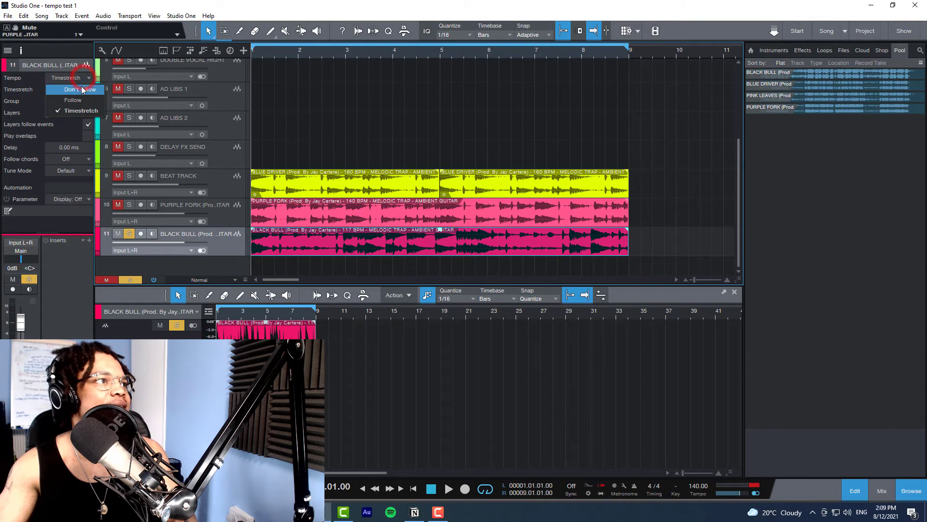
click(80, 90)
click(224, 240)
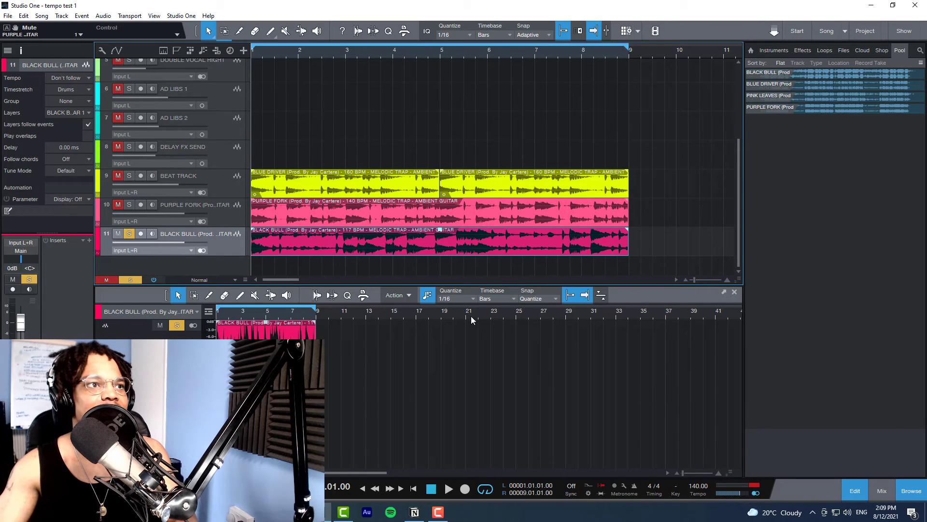
right_click(405, 238)
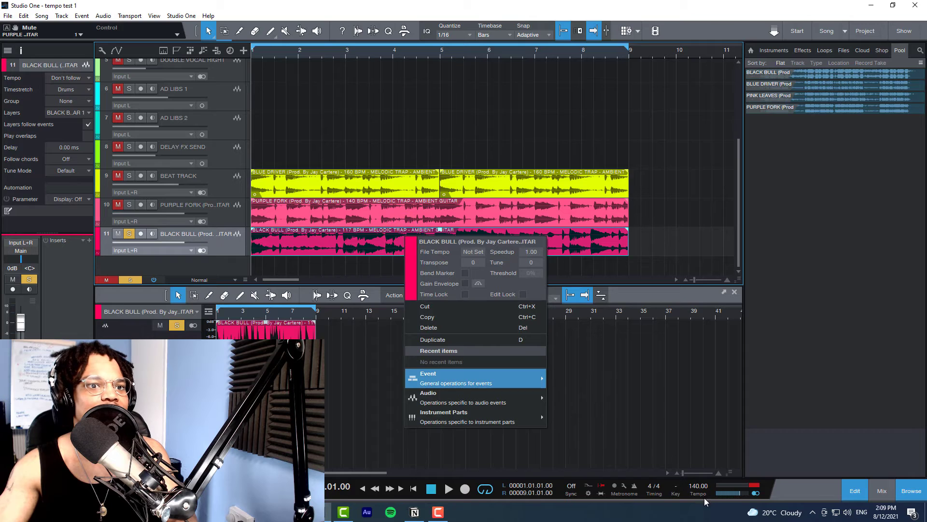
Step: Play the soloed BLACK BULL track and tap the song tempo along with its beat until it settles at 119 BPM
click(697, 494)
key(space)
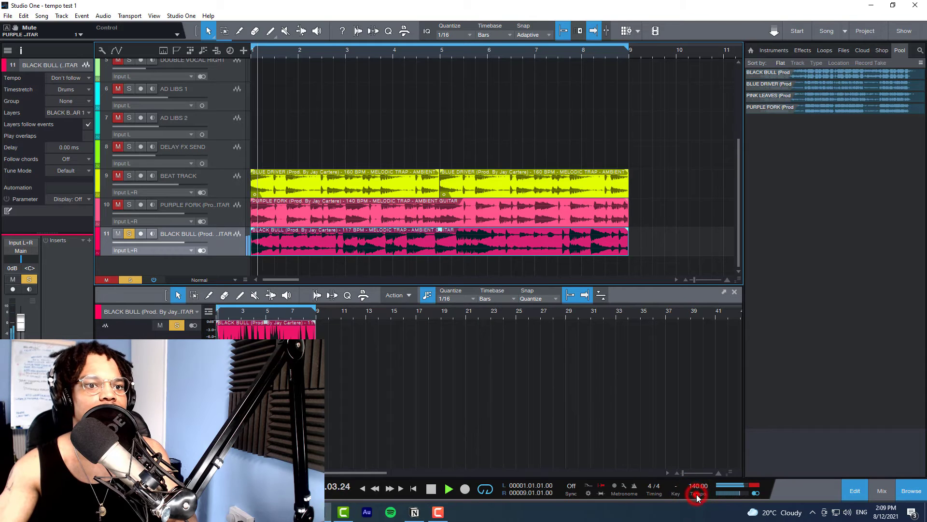
click(696, 494)
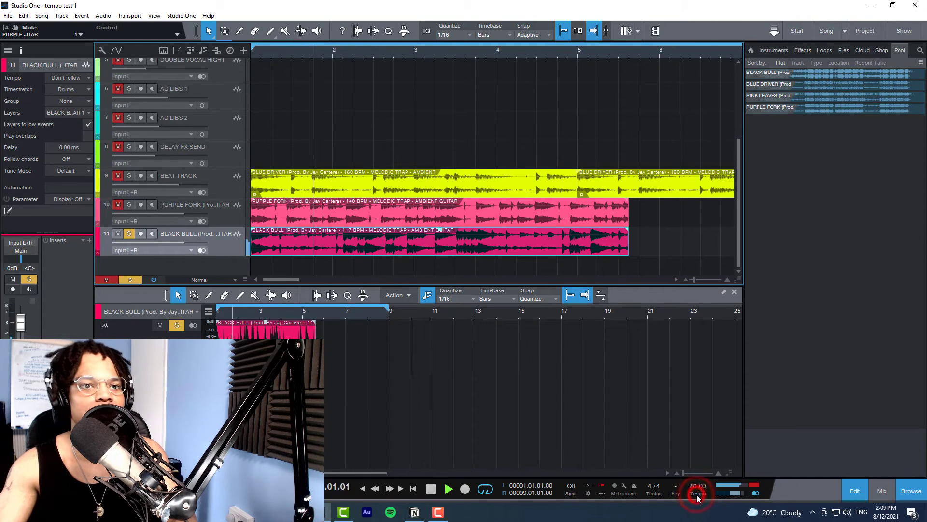
click(696, 494)
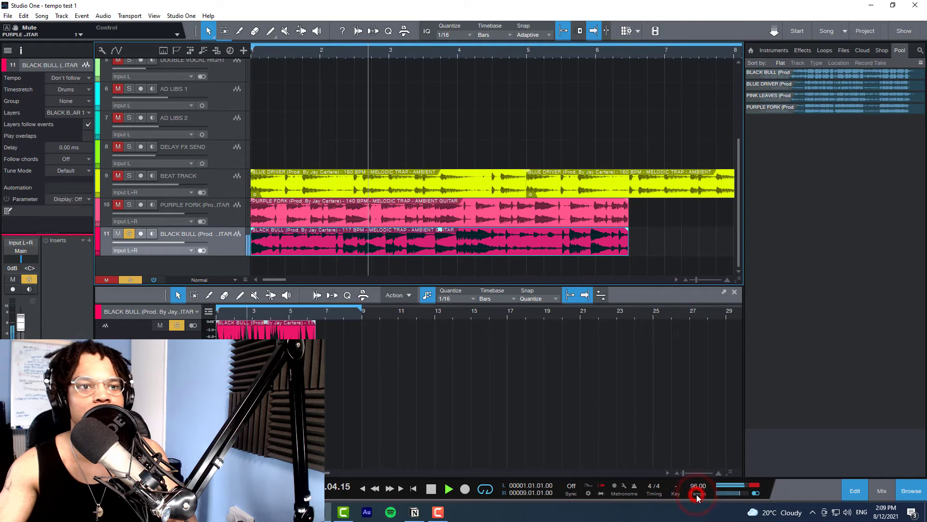
click(696, 494)
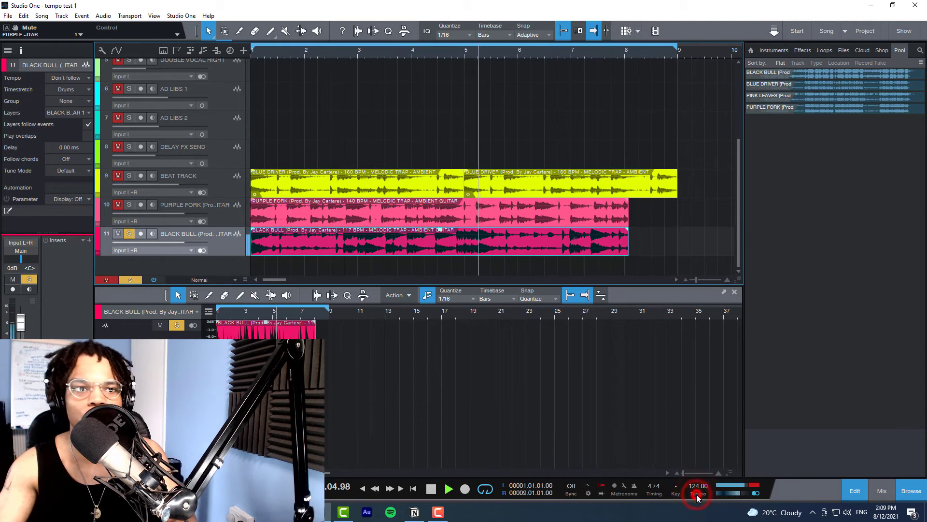
click(696, 494)
click(697, 494)
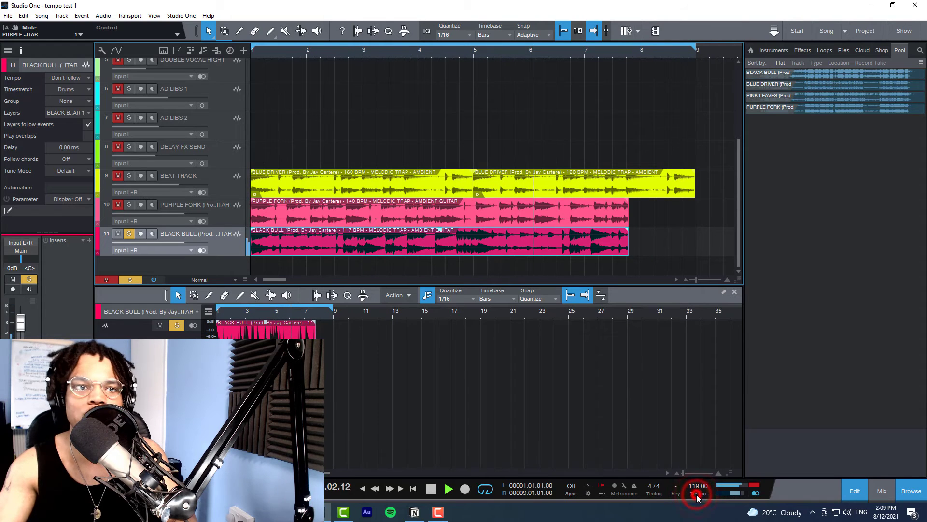
click(696, 494)
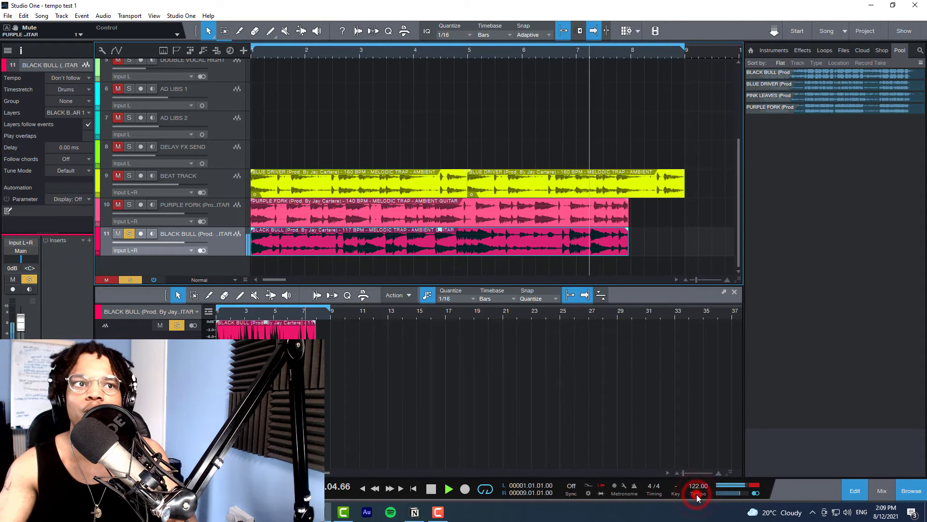
click(696, 494)
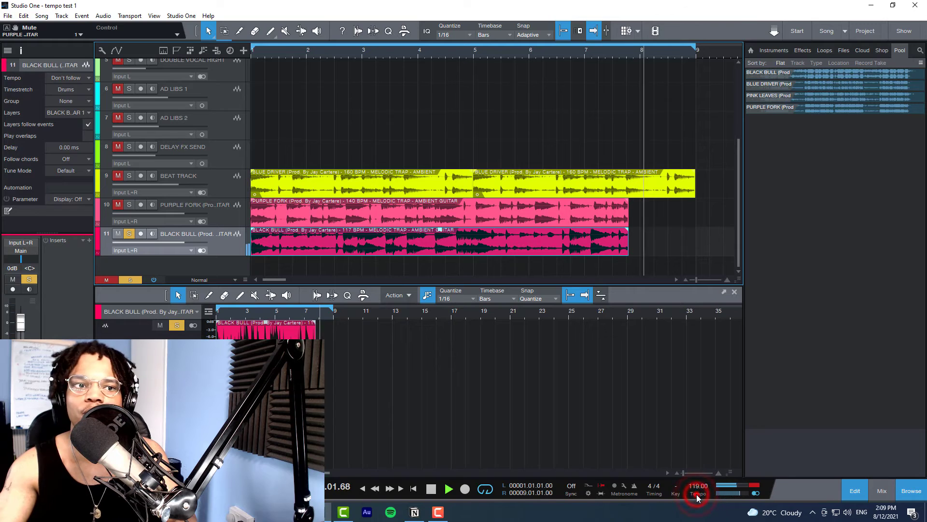
click(696, 494)
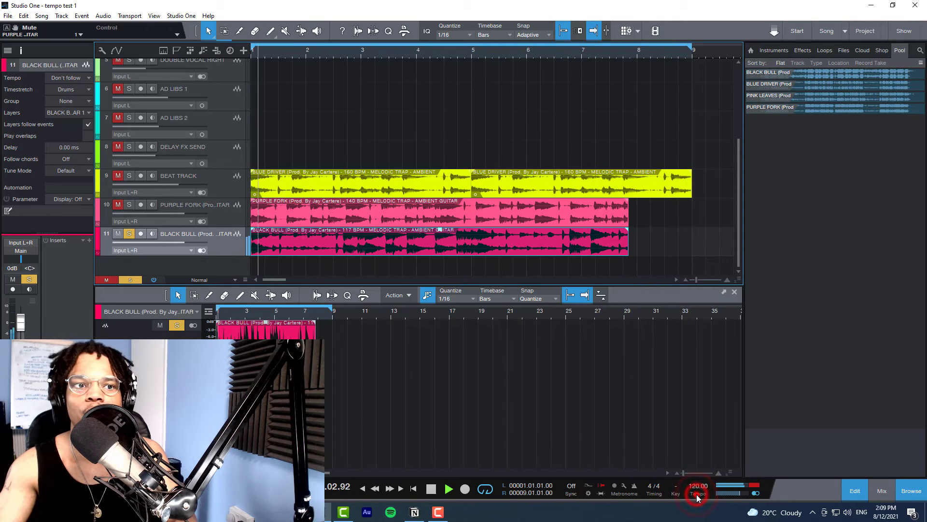
click(696, 494)
click(696, 494)
click(697, 494)
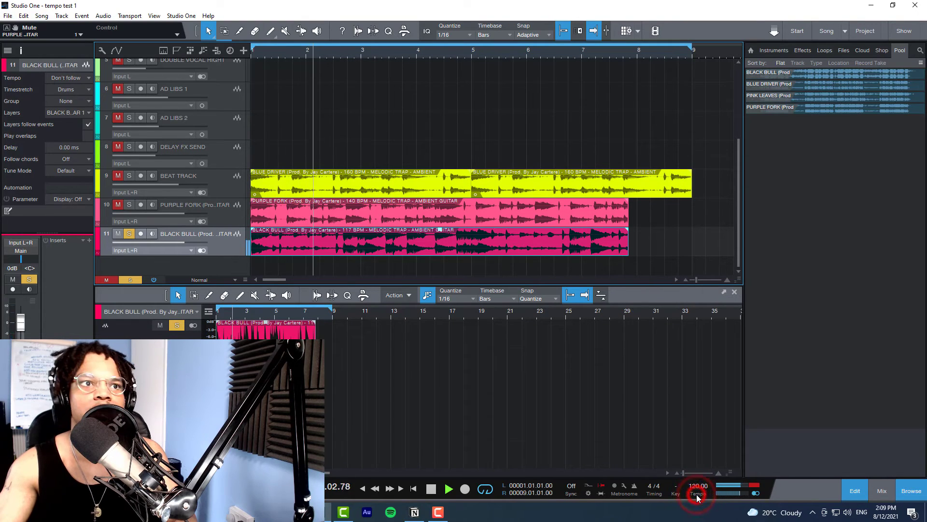
click(696, 494)
click(697, 494)
click(696, 494)
click(697, 494)
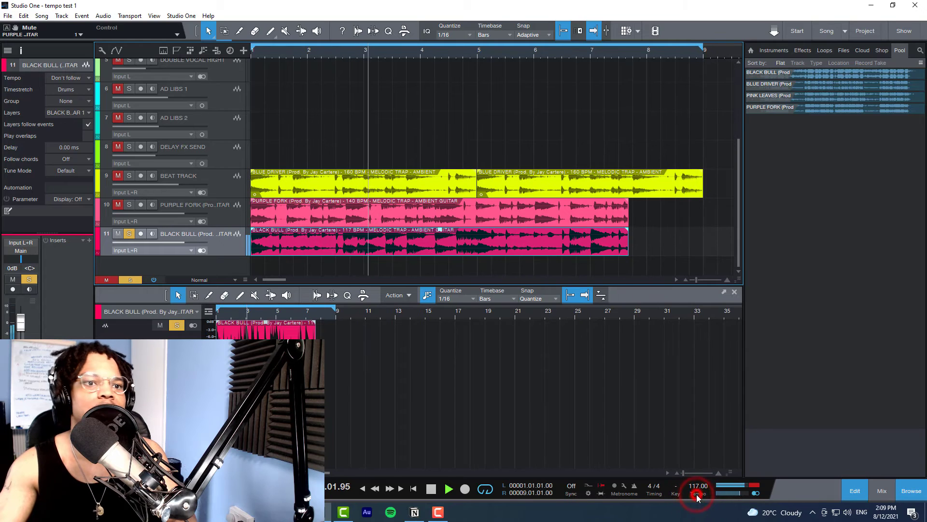
click(696, 494)
click(696, 494)
click(696, 494)
click(696, 494)
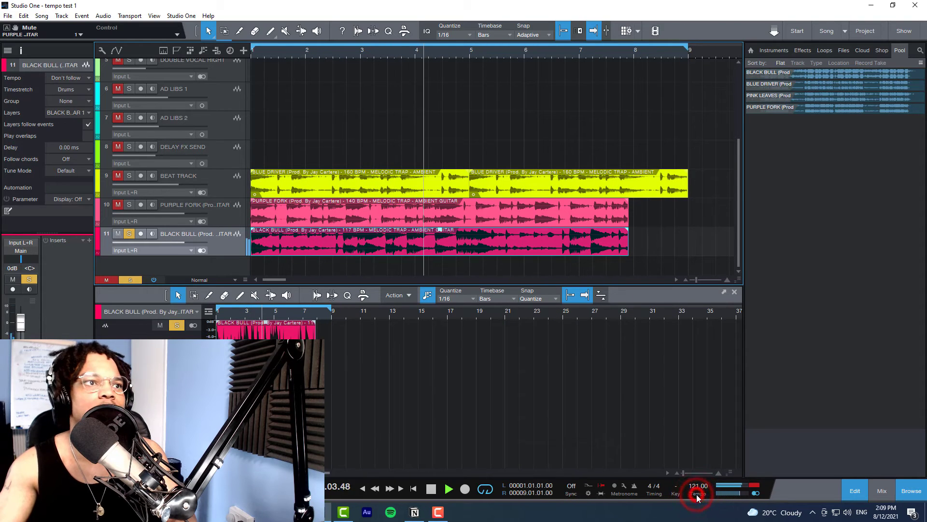
click(696, 494)
click(696, 494)
click(697, 494)
click(697, 494)
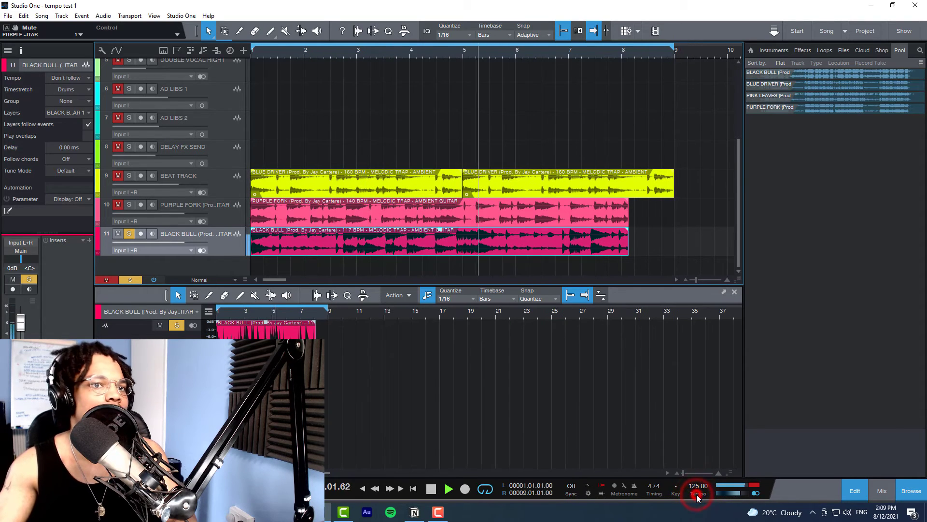
click(696, 494)
click(696, 494)
click(697, 494)
click(697, 494)
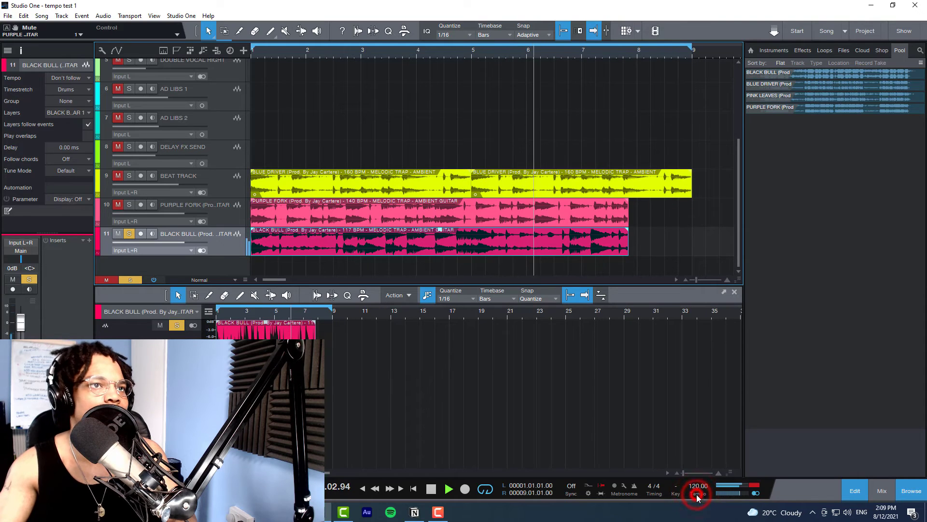
click(696, 494)
click(696, 494)
click(696, 494)
click(696, 494)
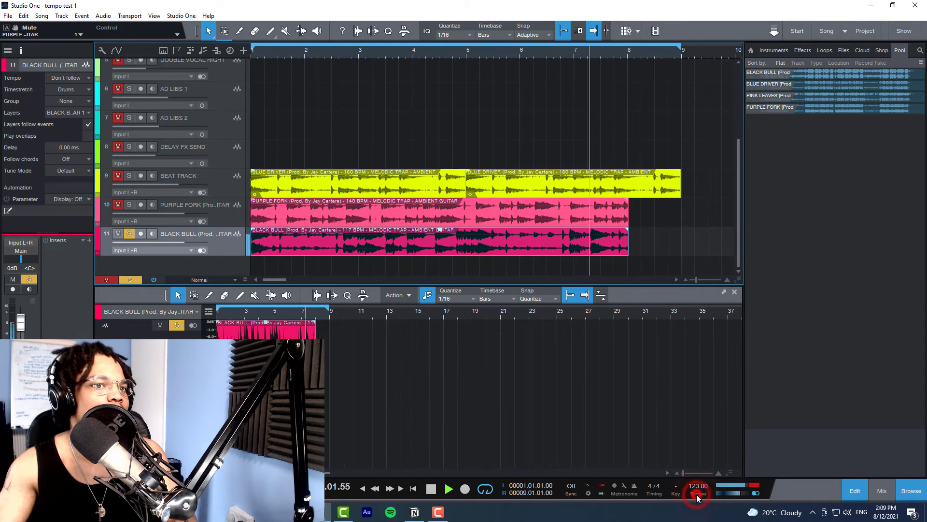
click(696, 494)
click(696, 494)
click(697, 494)
click(696, 494)
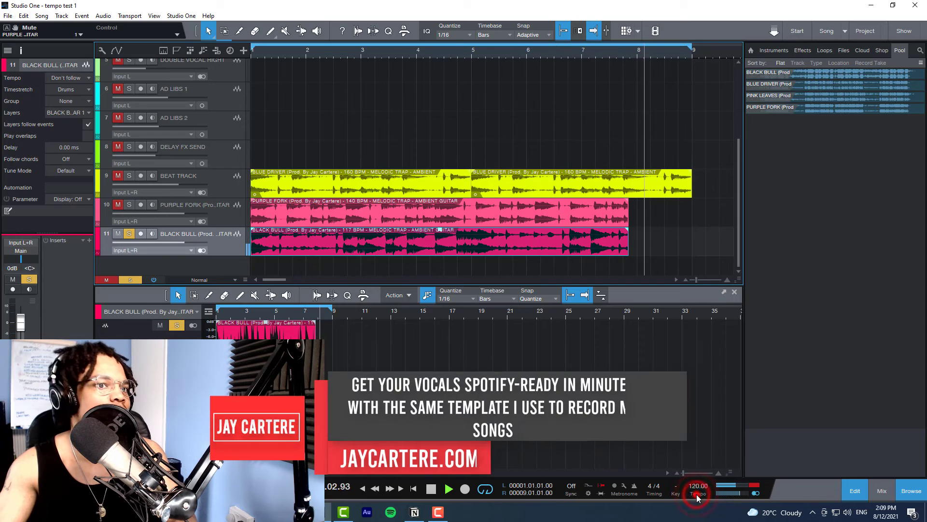
click(697, 494)
click(696, 494)
click(696, 494)
click(697, 494)
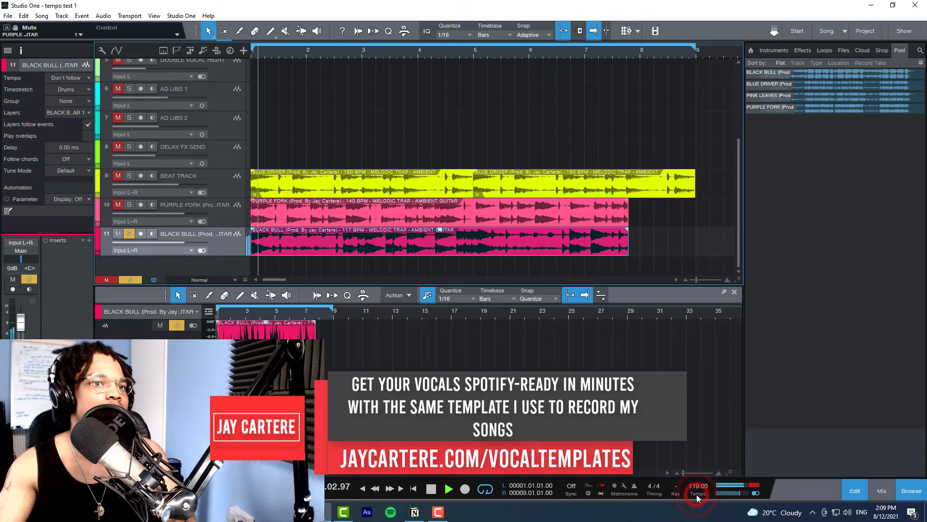
click(696, 494)
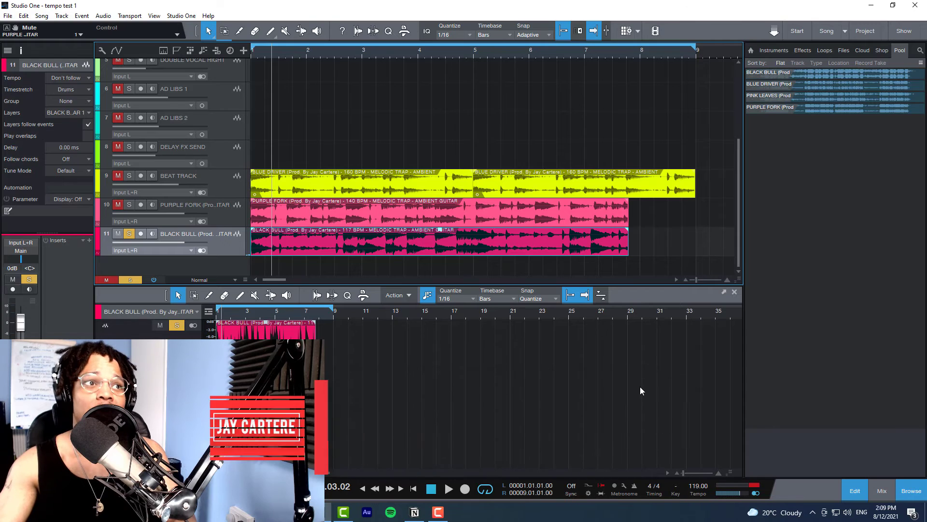
Step: Shorten the BLACK BULL event so that it ends at bar 5 and set its track's tempo mode to Timestretch
click(274, 279)
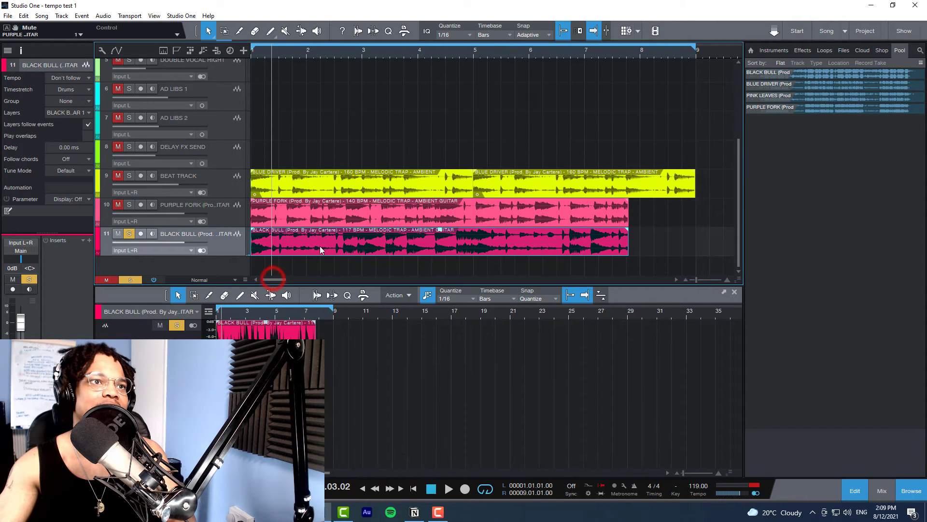
drag(628, 250, 473, 255)
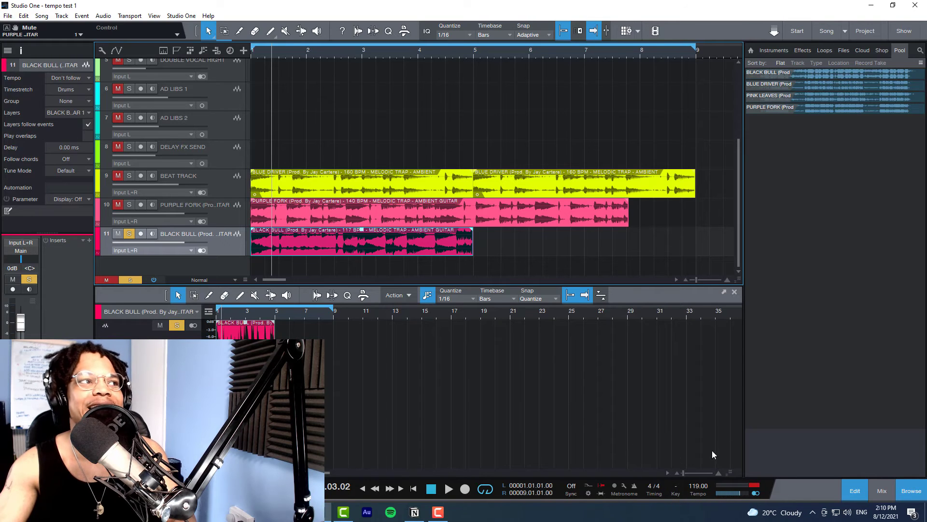
click(68, 78)
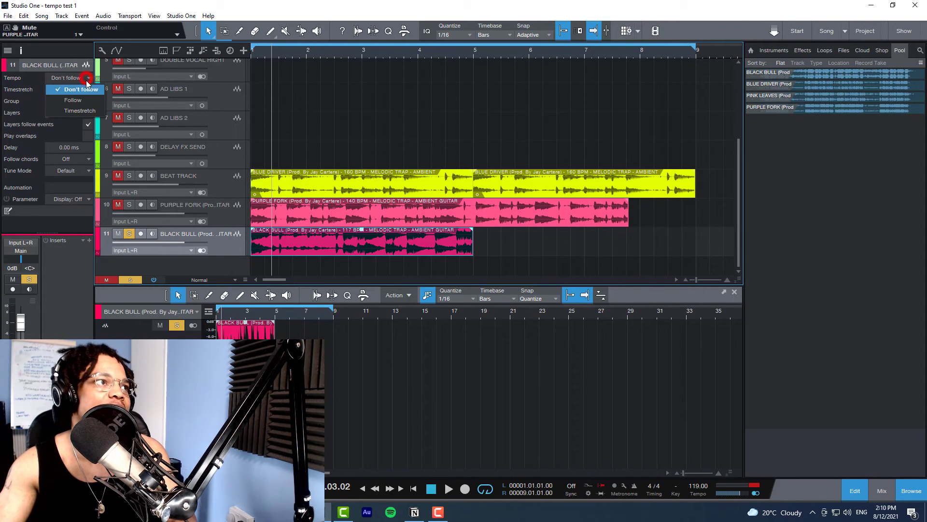
click(76, 113)
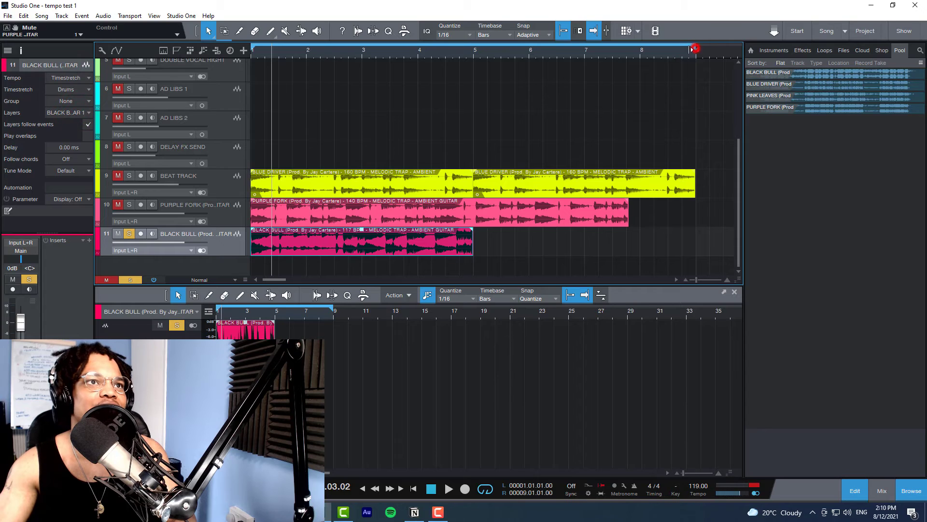
Step: Set the end of the loop range to bar 5 and play the four-bar BLACK BULL loop through its repeat
drag(695, 48, 475, 50)
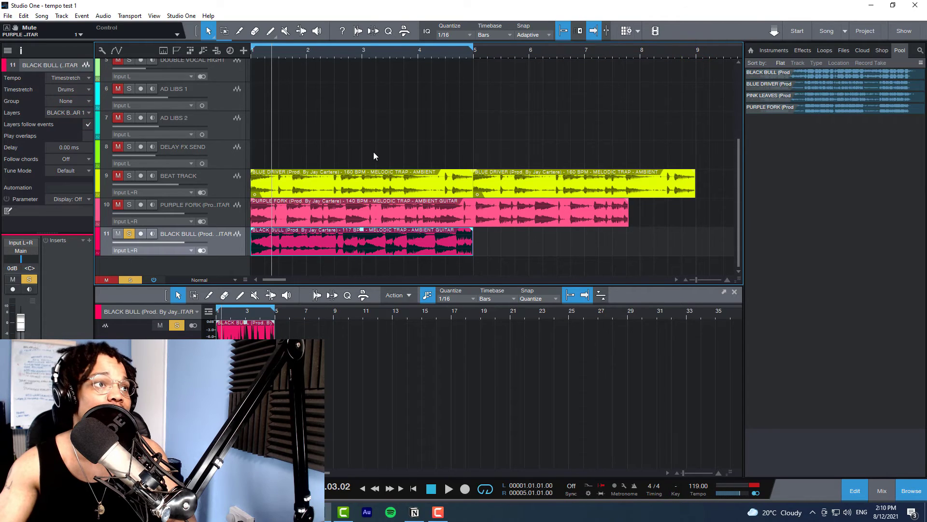
key(space)
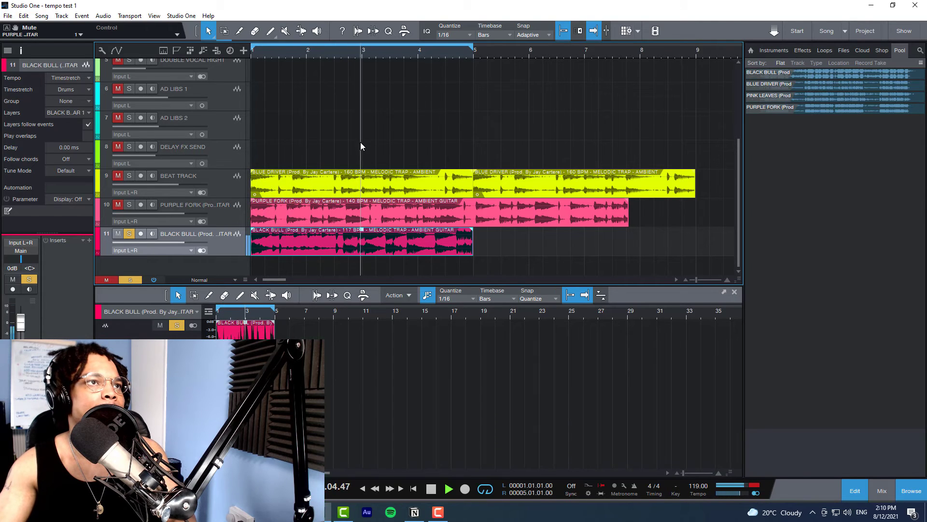
scroll(422, 54, up, 3)
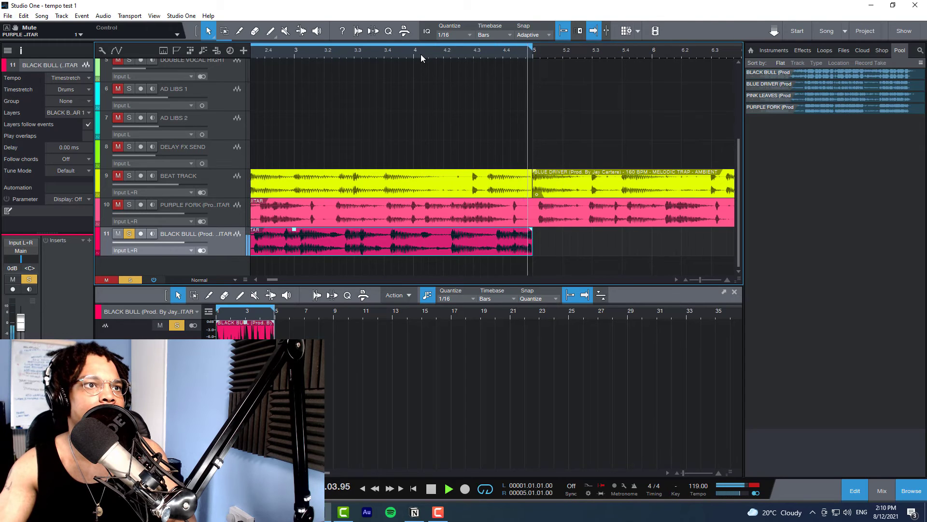
scroll(421, 54, down, 3)
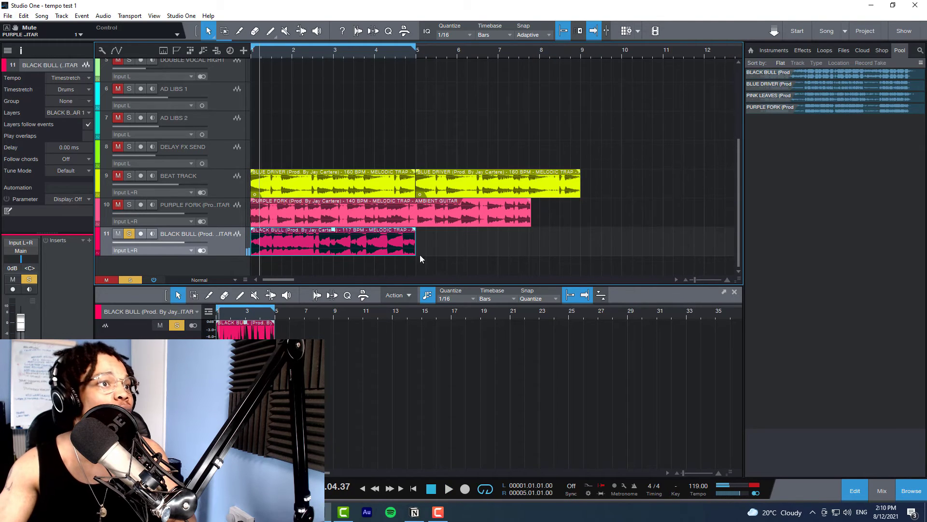
Step: Extend the BLACK BULL event to bar 5 beat 3 and play the passage leading up to bar 5
drag(418, 253, 435, 253)
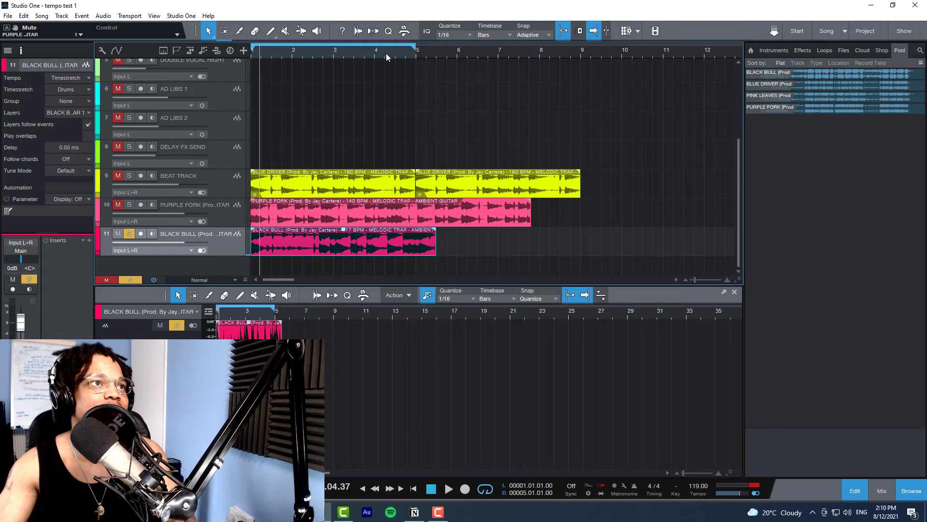
click(386, 53)
key(space)
scroll(387, 53, up, 3)
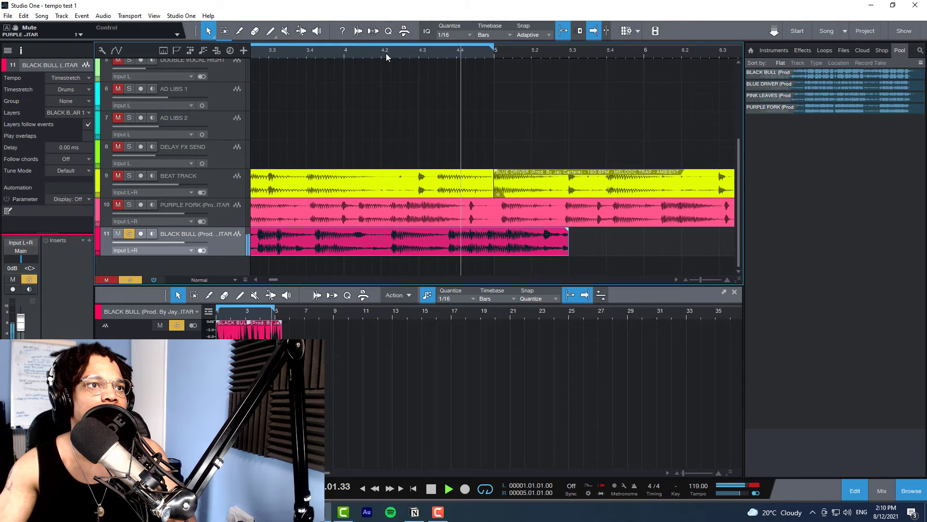
scroll(386, 53, up, 1)
key(space)
scroll(457, 55, down, 4)
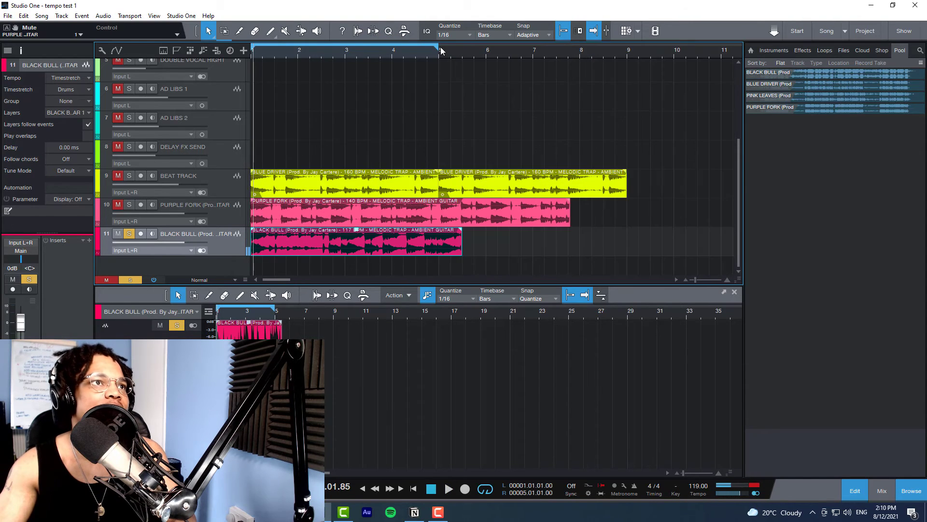
Step: Extend the loop range to bar 6 and play BLACK BULL from bar 4 beat 2 towards bar 5
drag(438, 47, 458, 51)
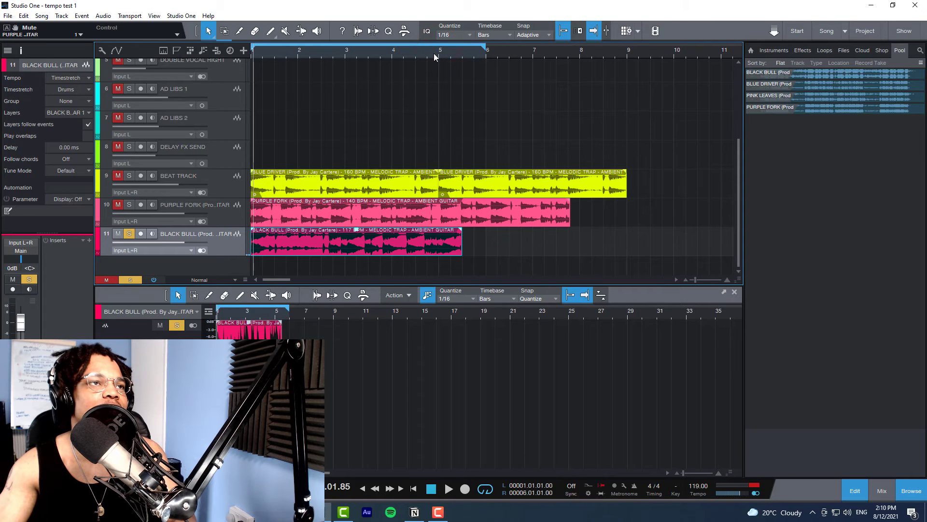
click(434, 53)
click(405, 52)
scroll(404, 52, down, 2)
scroll(404, 53, up, 5)
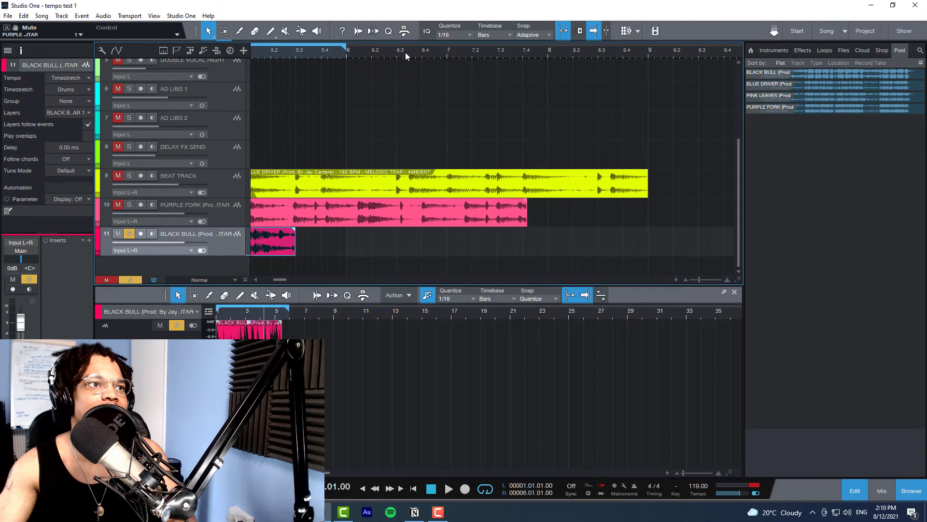
scroll(295, 52, up, 4)
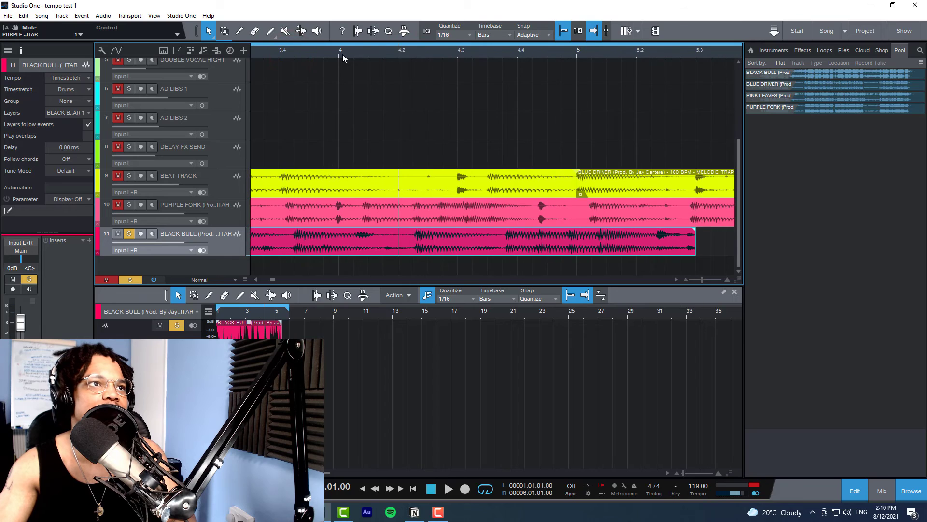
key(space)
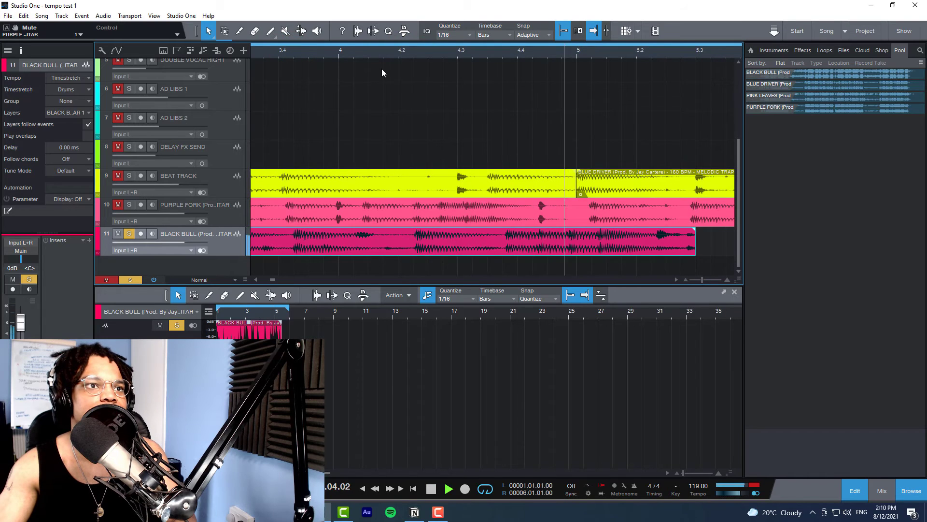
key(space)
Step: Place the playhead just after bar 5 and play briefly to locate the downbeat where BLACK BULL's loop repeats
click(607, 51)
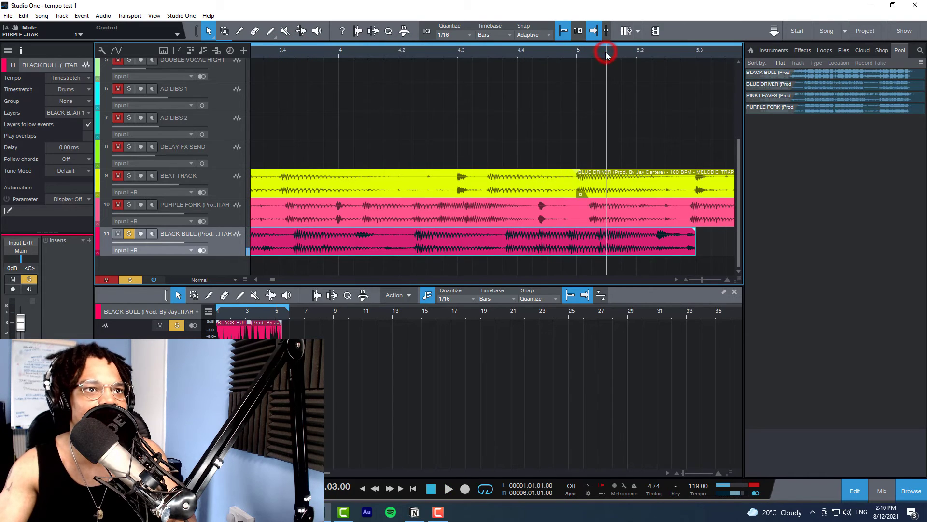
click(592, 53)
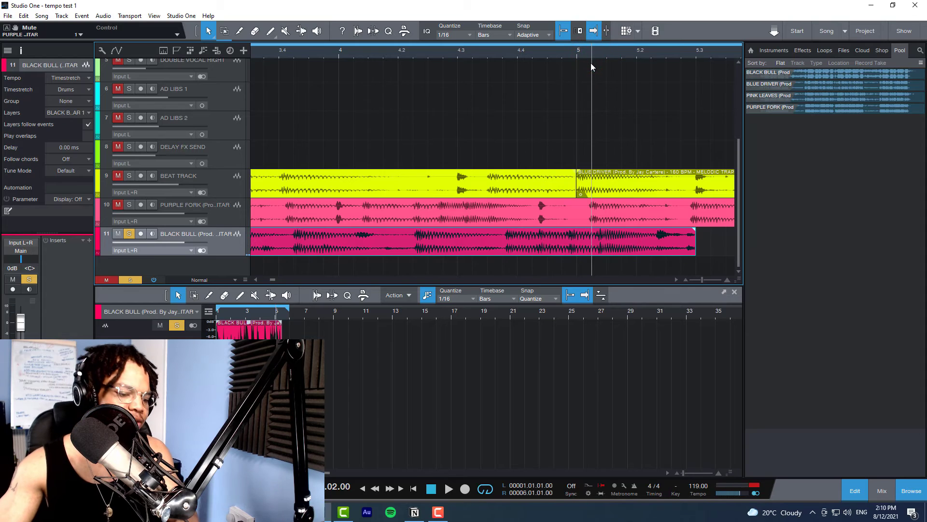
key(space)
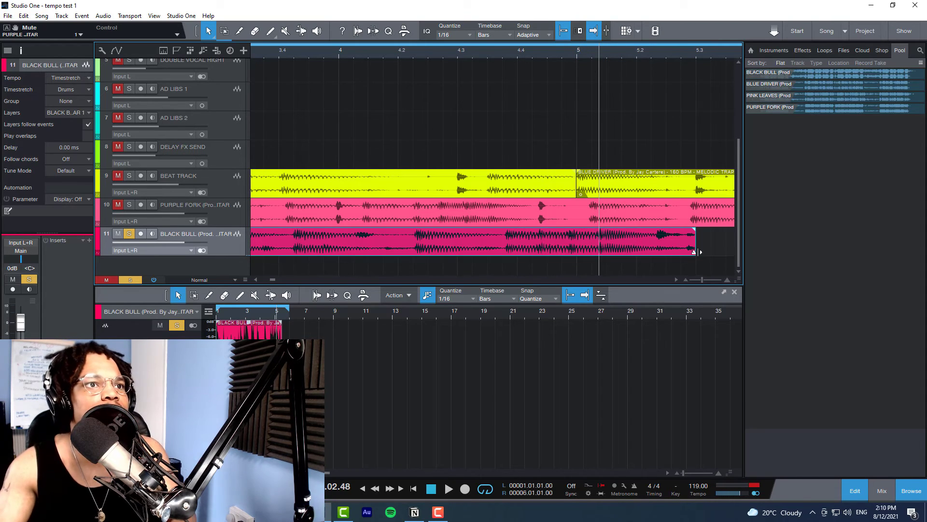
Step: Stretch the end of the BLACK BULL event without snapping until its beat lines up with bar 5, at about 116.64 BPM
drag(698, 252, 676, 252)
key(ctrl+z)
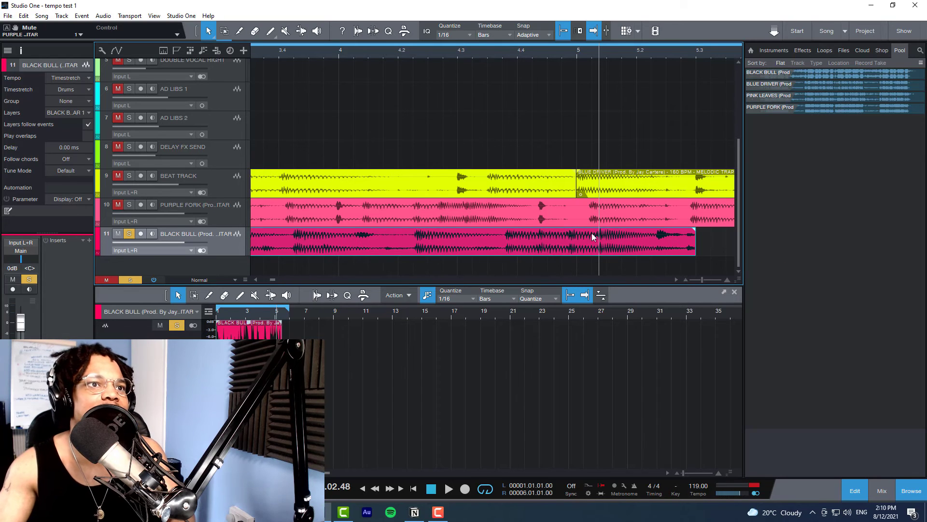
click(565, 31)
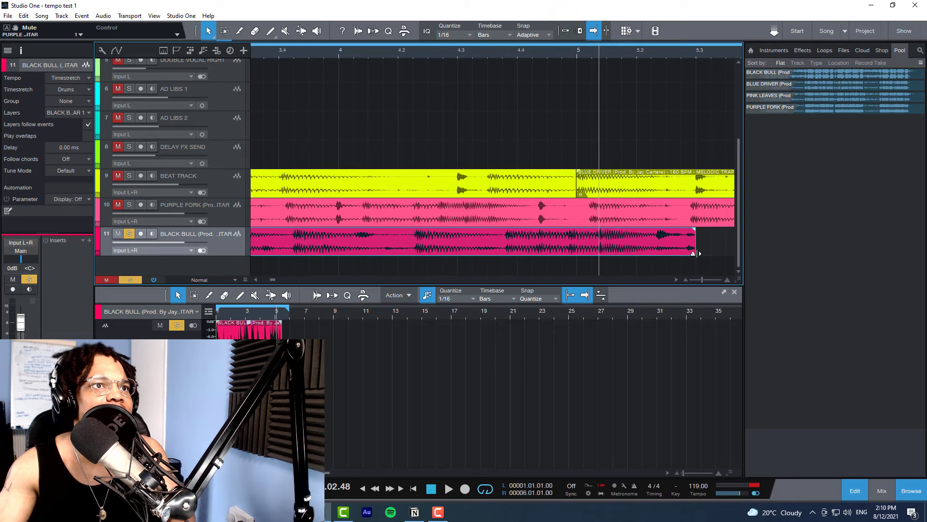
drag(699, 253, 677, 253)
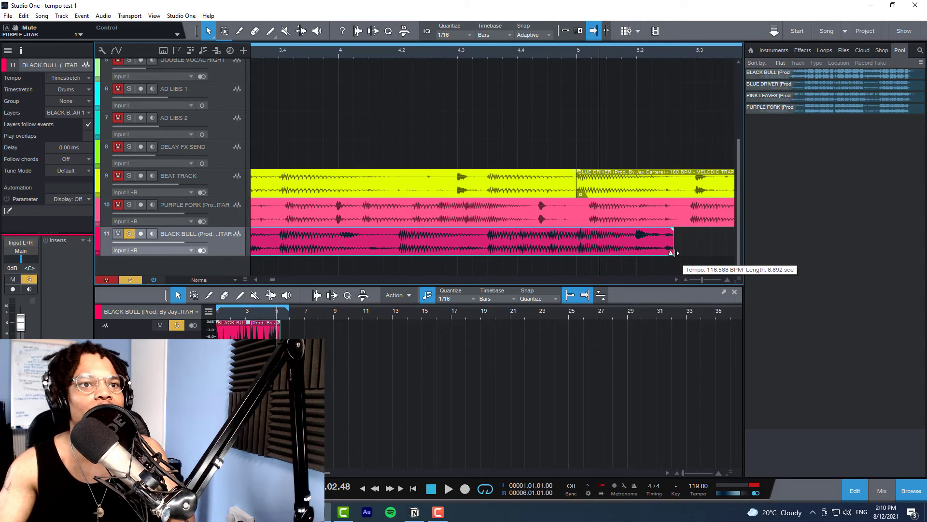
drag(677, 252, 678, 252)
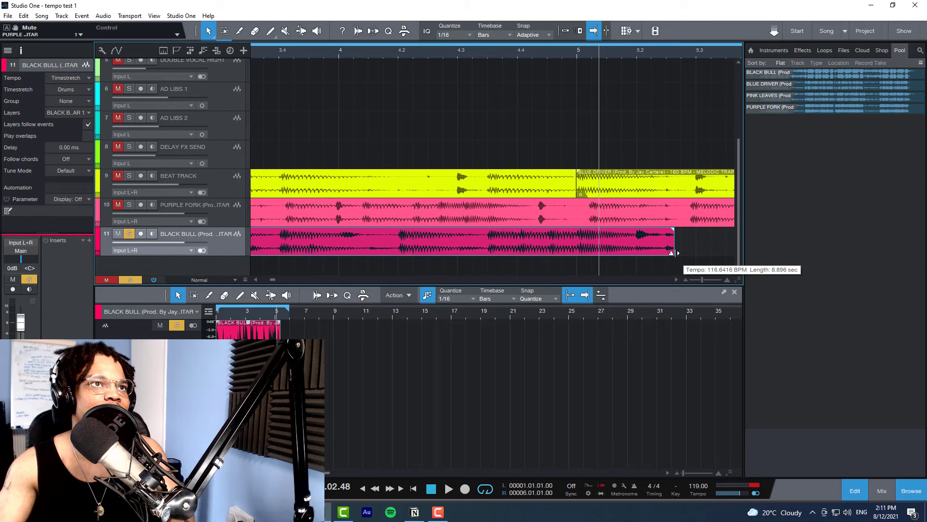
drag(678, 253, 678, 253)
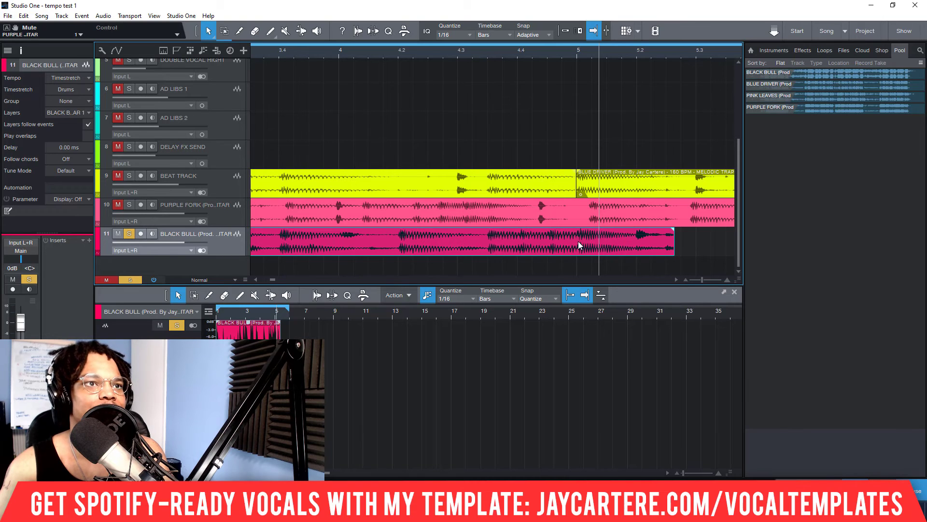
Step: Round the BLACK BULL event's file tempo to 117 BPM
right_click(543, 238)
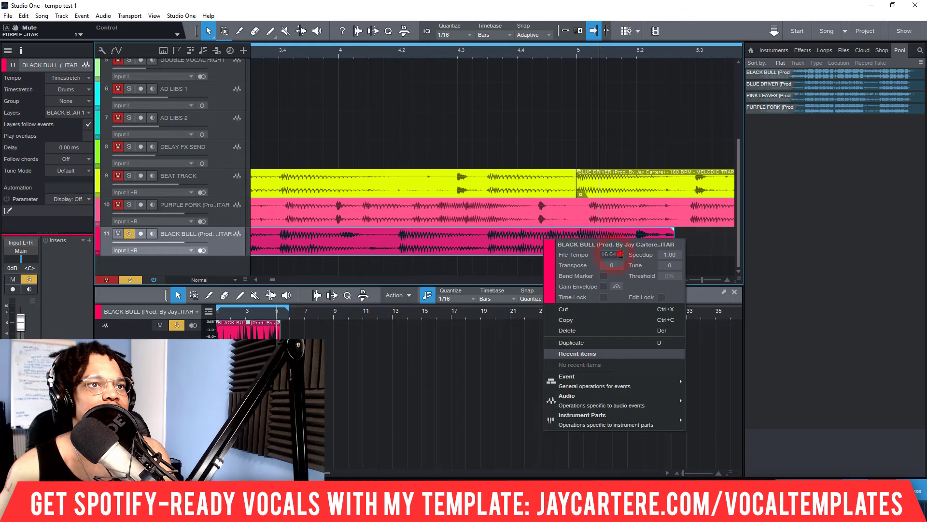
text(117)
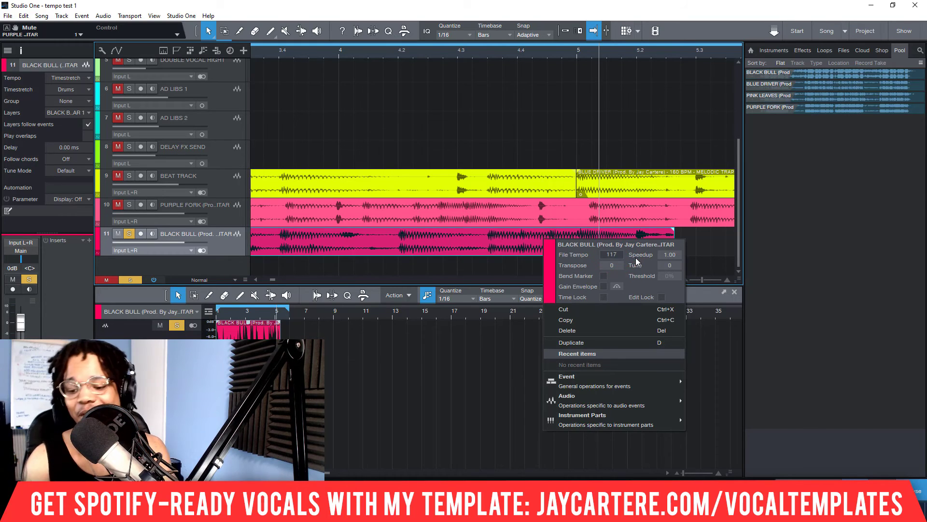
key(Return)
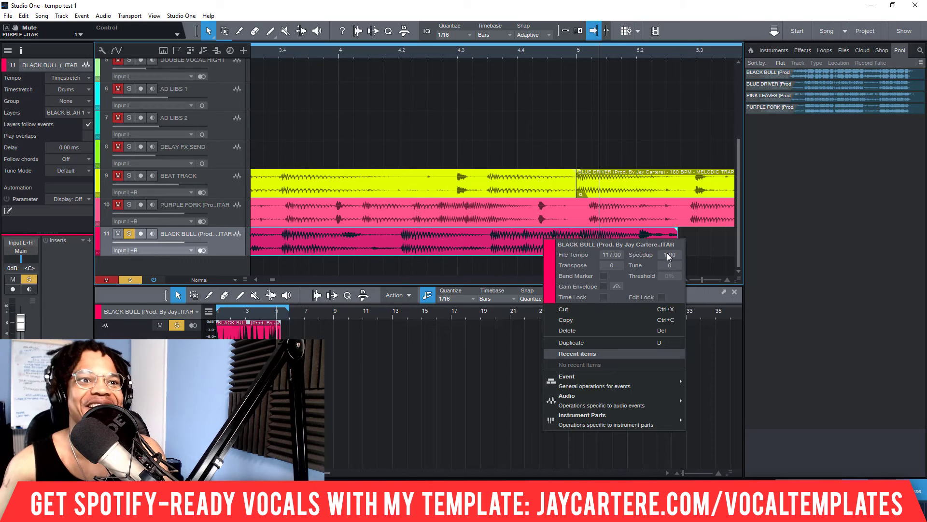
click(717, 242)
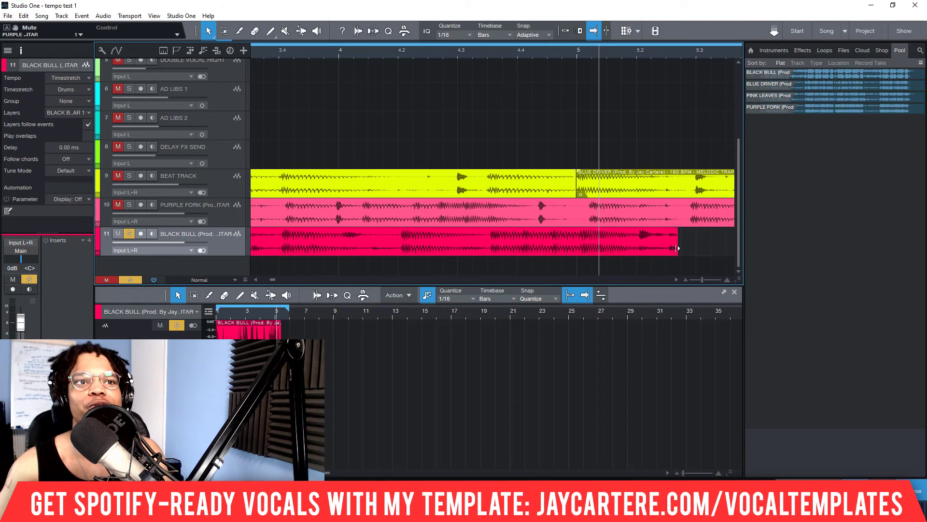
Step: Shorten both the loop range and the BLACK BULL event to end at bar 5, and play the resulting four-bar loop
drag(675, 247, 691, 260)
key(comma)
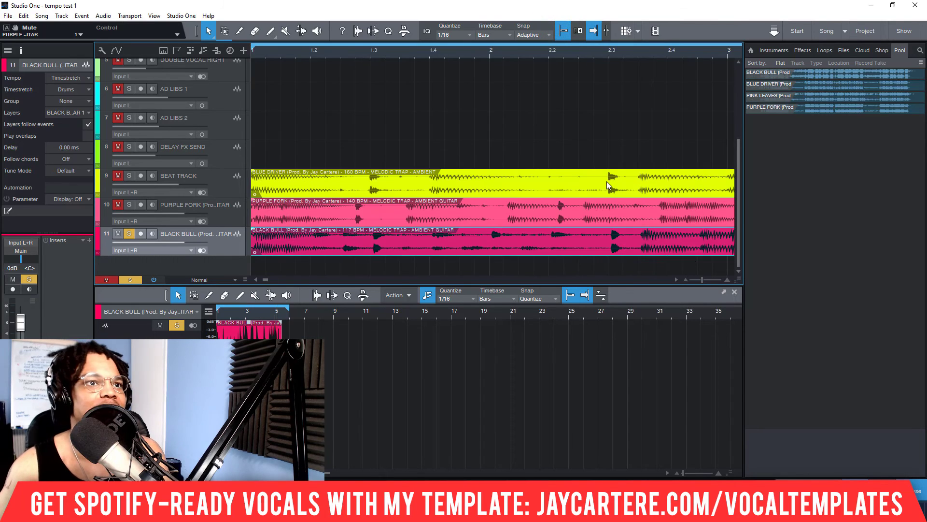
scroll(563, 54, down, 5)
scroll(562, 54, up, 3)
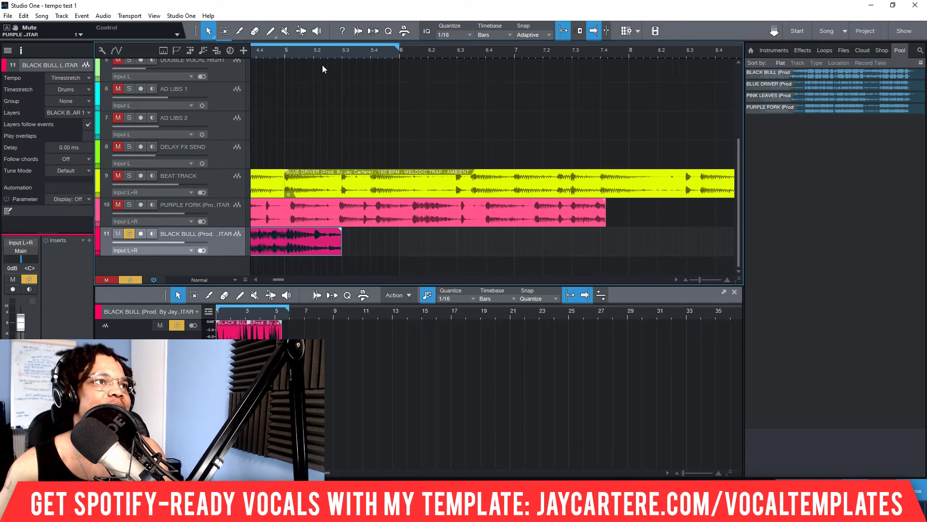
click(400, 44)
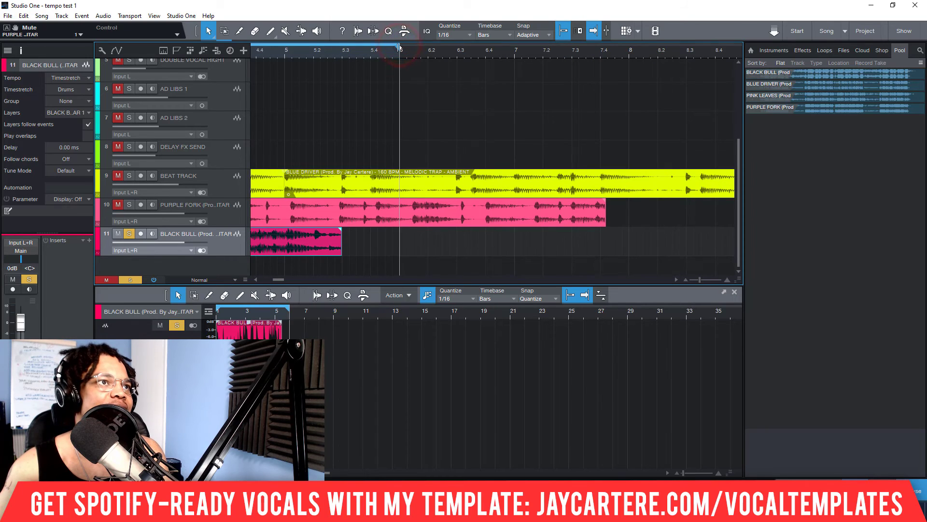
drag(397, 47, 291, 50)
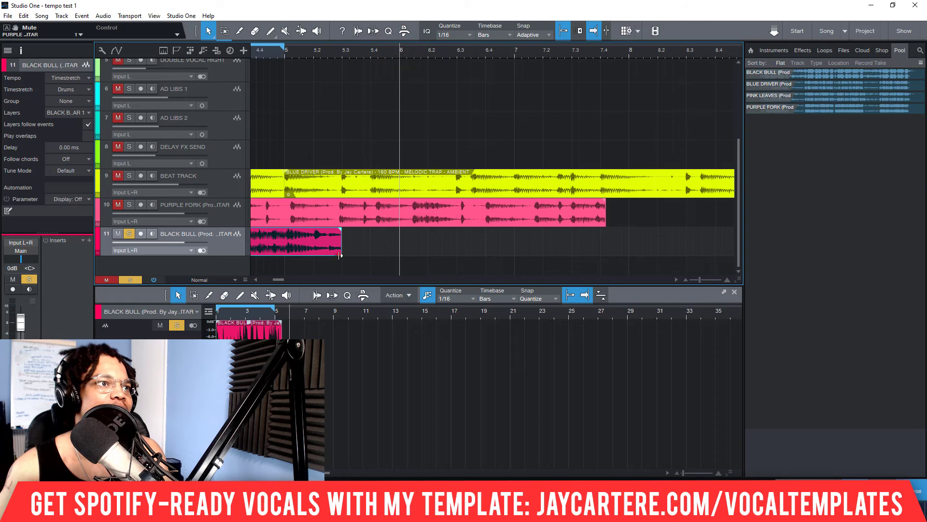
drag(340, 255, 285, 255)
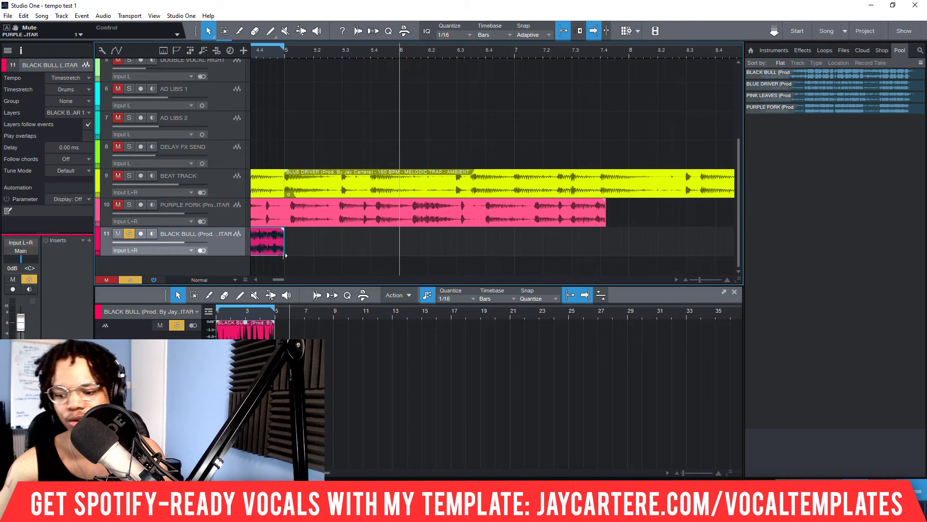
key(space)
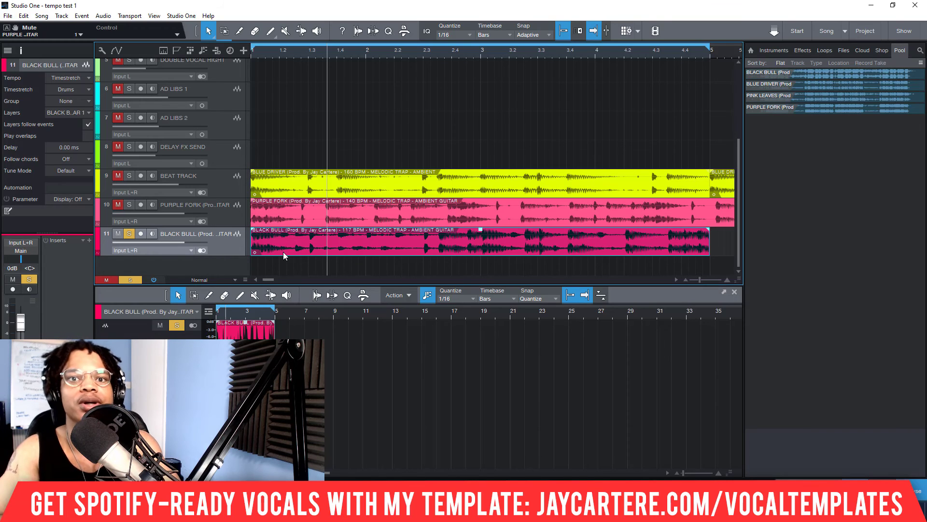
Step: Show the mixer and bring the vocal channels and beat track into view
scroll(460, 56, down, 5)
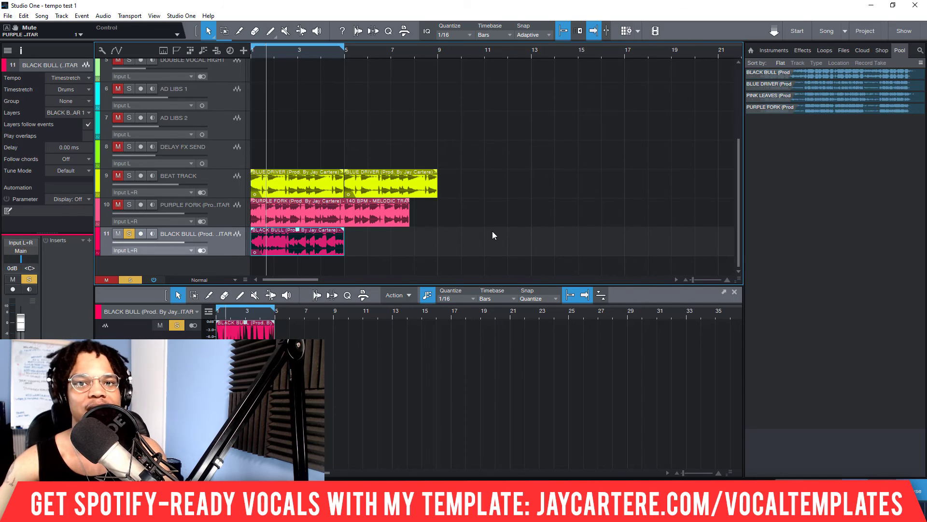
key(F3)
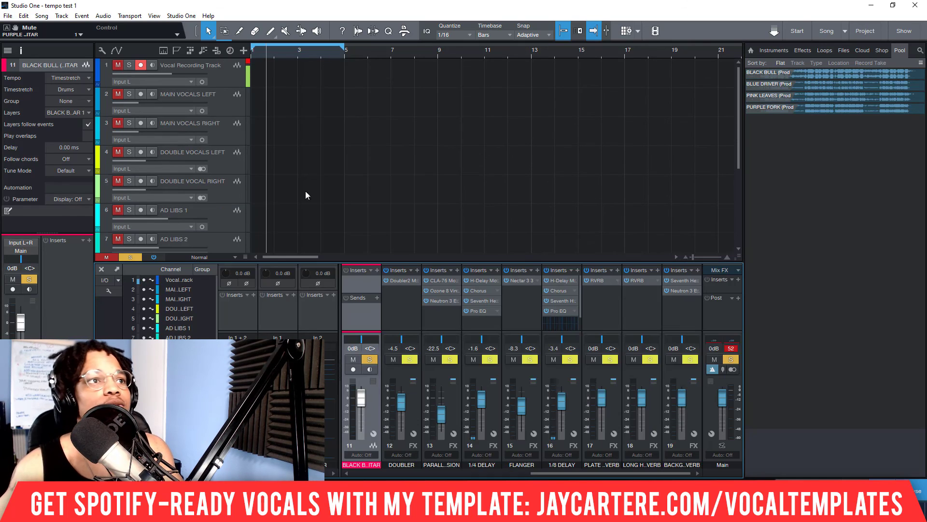
scroll(350, 138, down, 5)
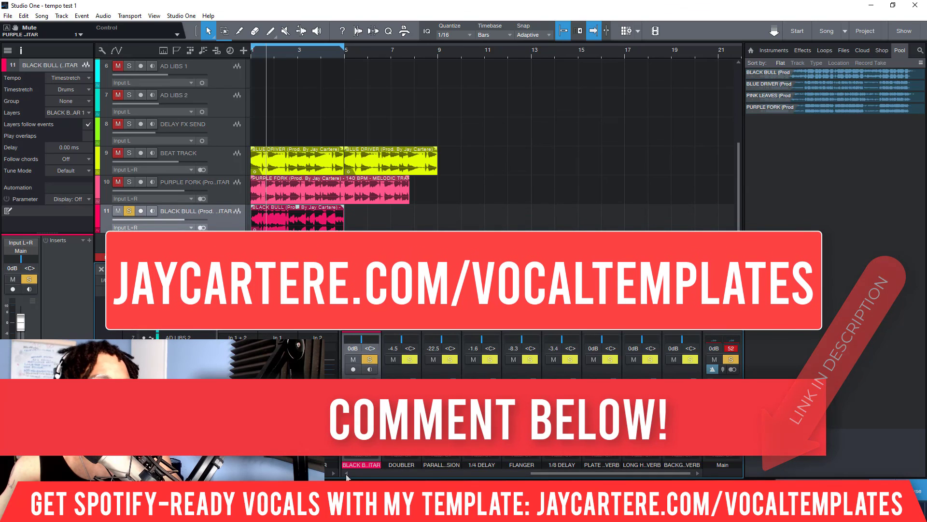
drag(661, 474, 422, 471)
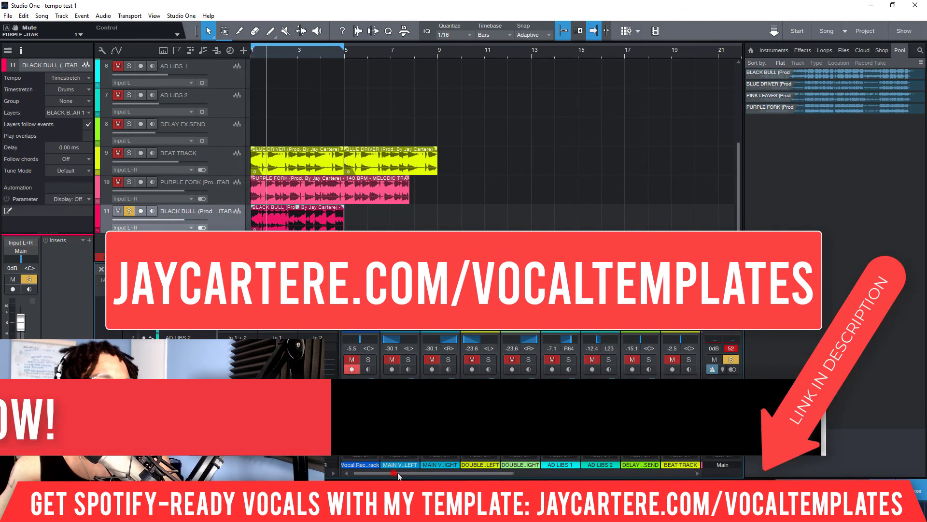
mouse_move(396, 473)
mouse_down()
mouse_move(574, 473)
mouse_move(393, 473)
mouse_up()
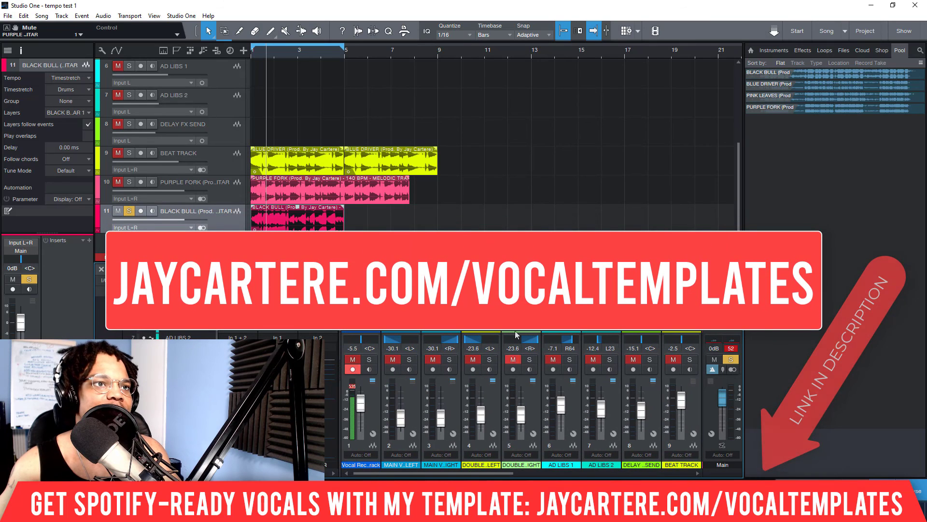